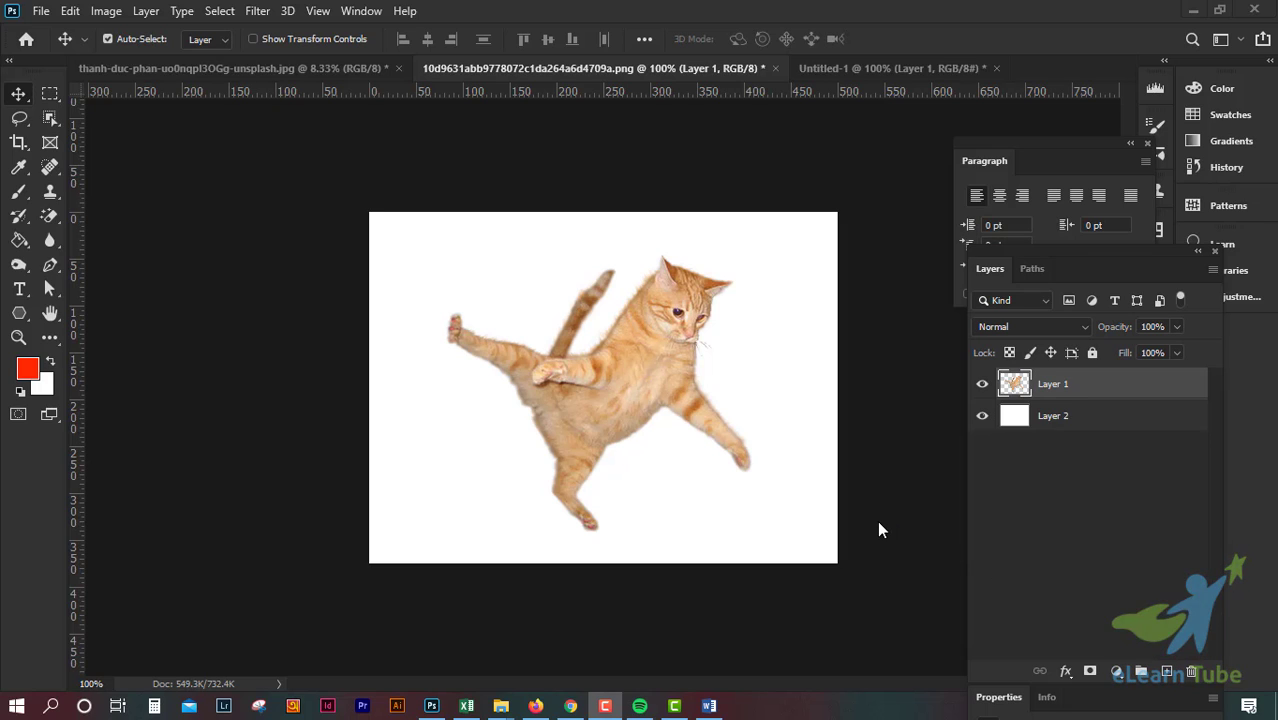
click(633, 420)
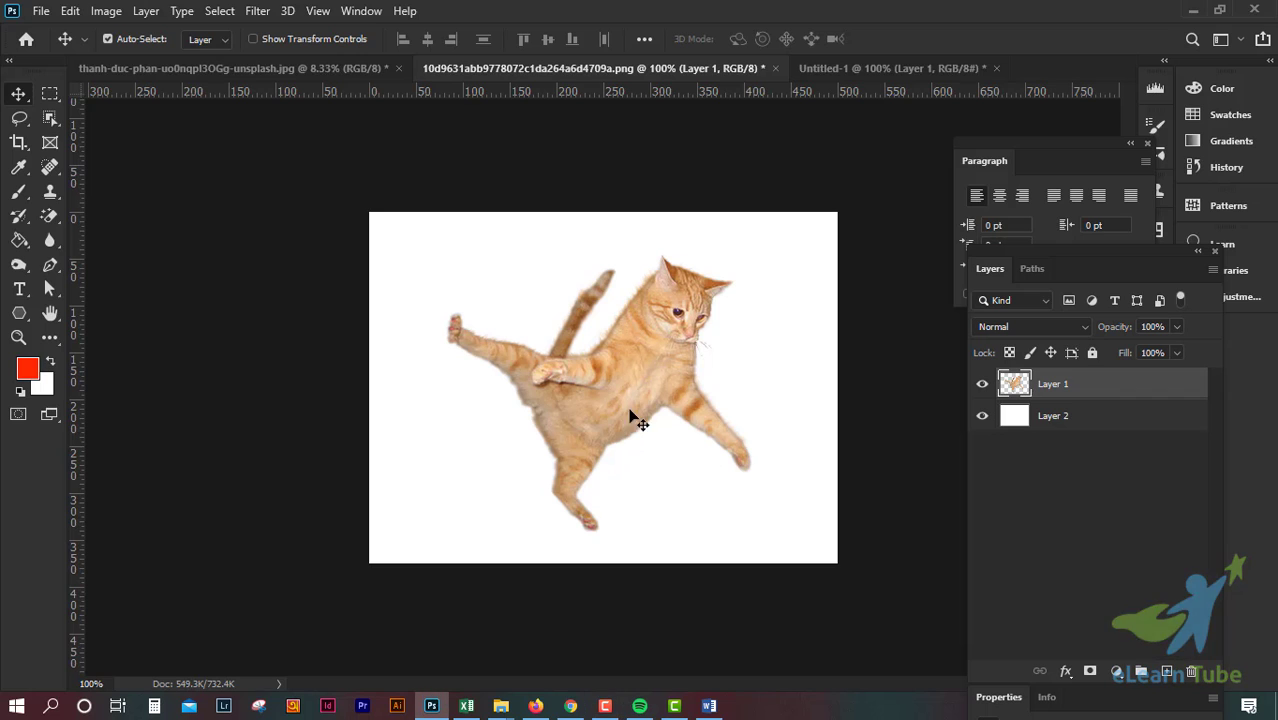
click(70, 11)
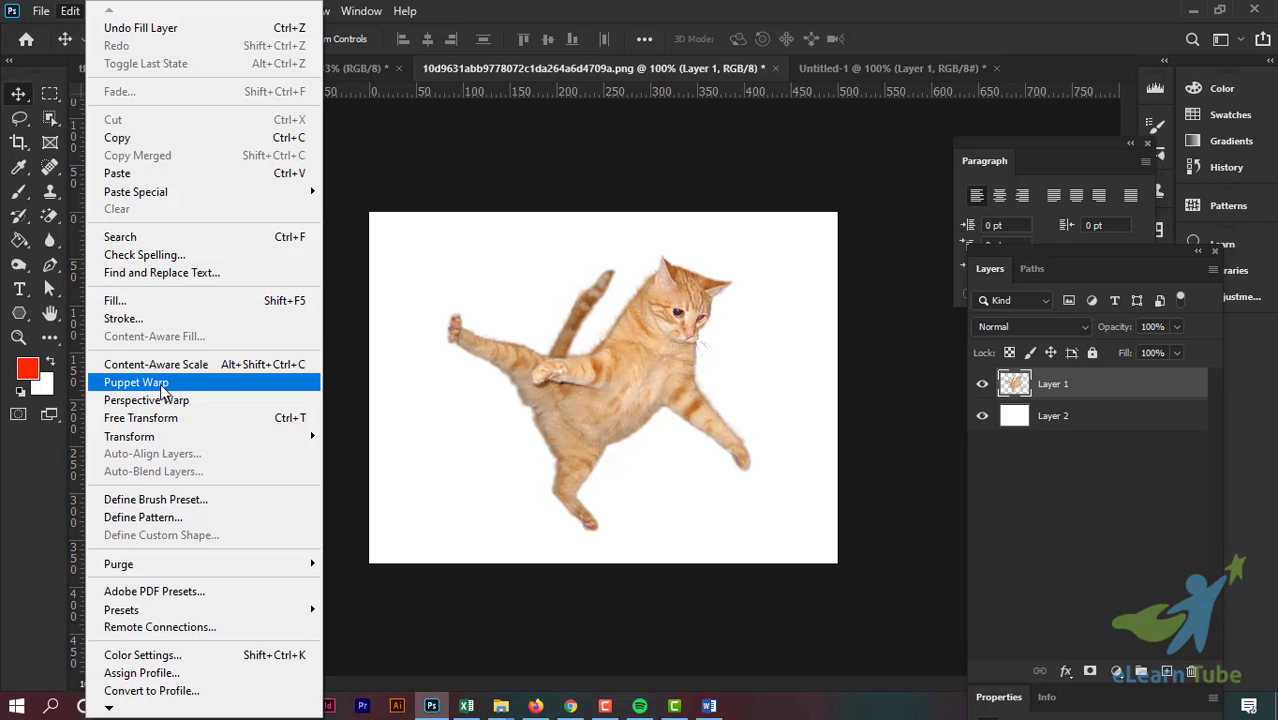
click(790, 22)
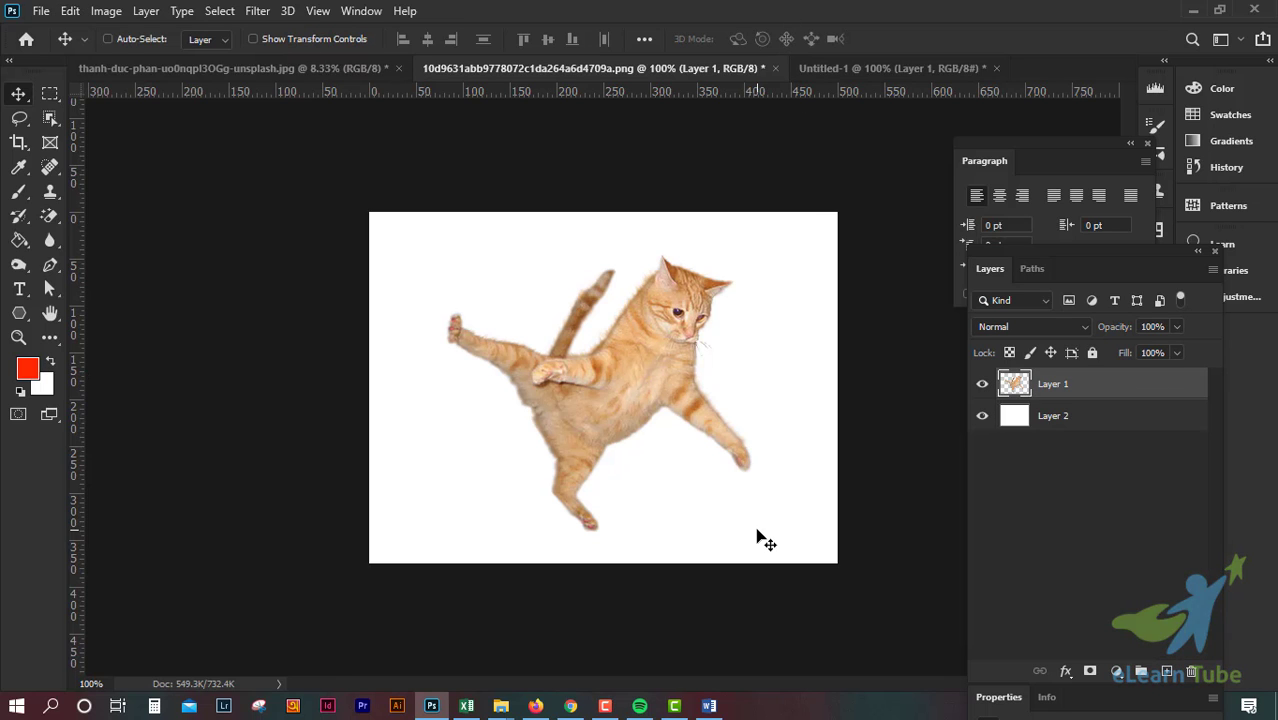
key(ctrl+plus)
key(ctrl+plus)
key(ctrl+minus)
key(ctrl+minus)
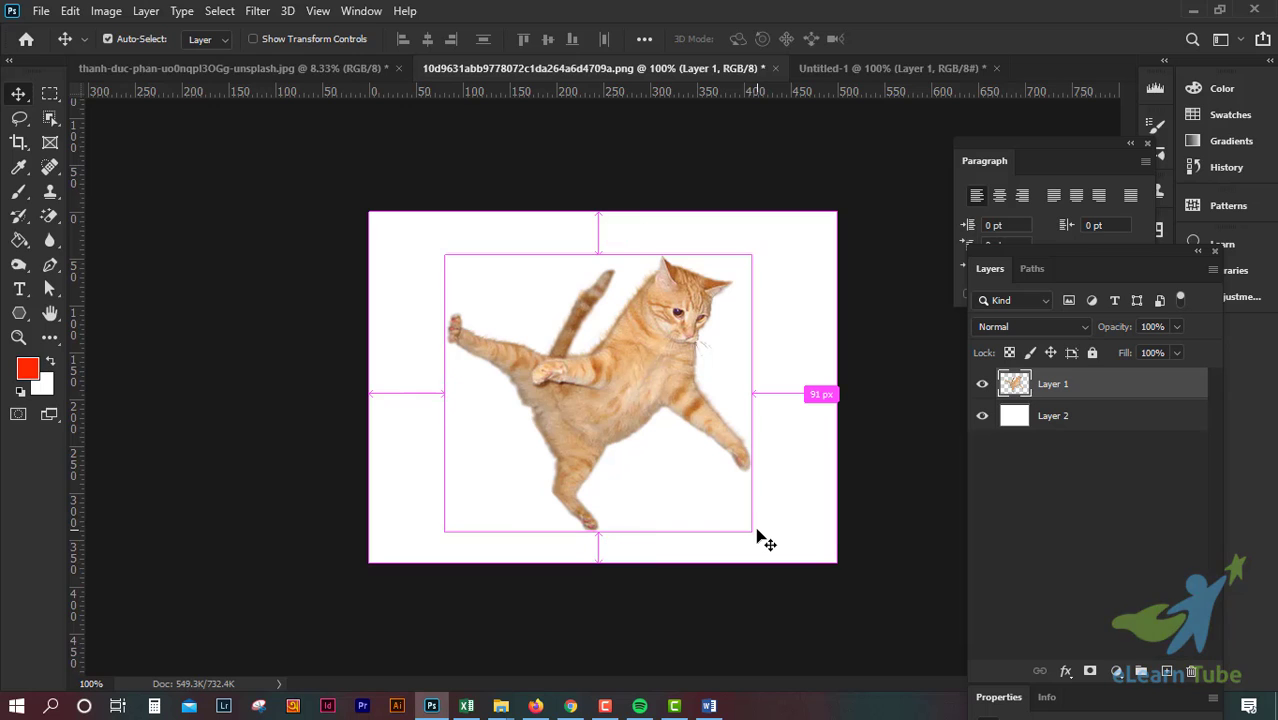
key(ctrl+plus)
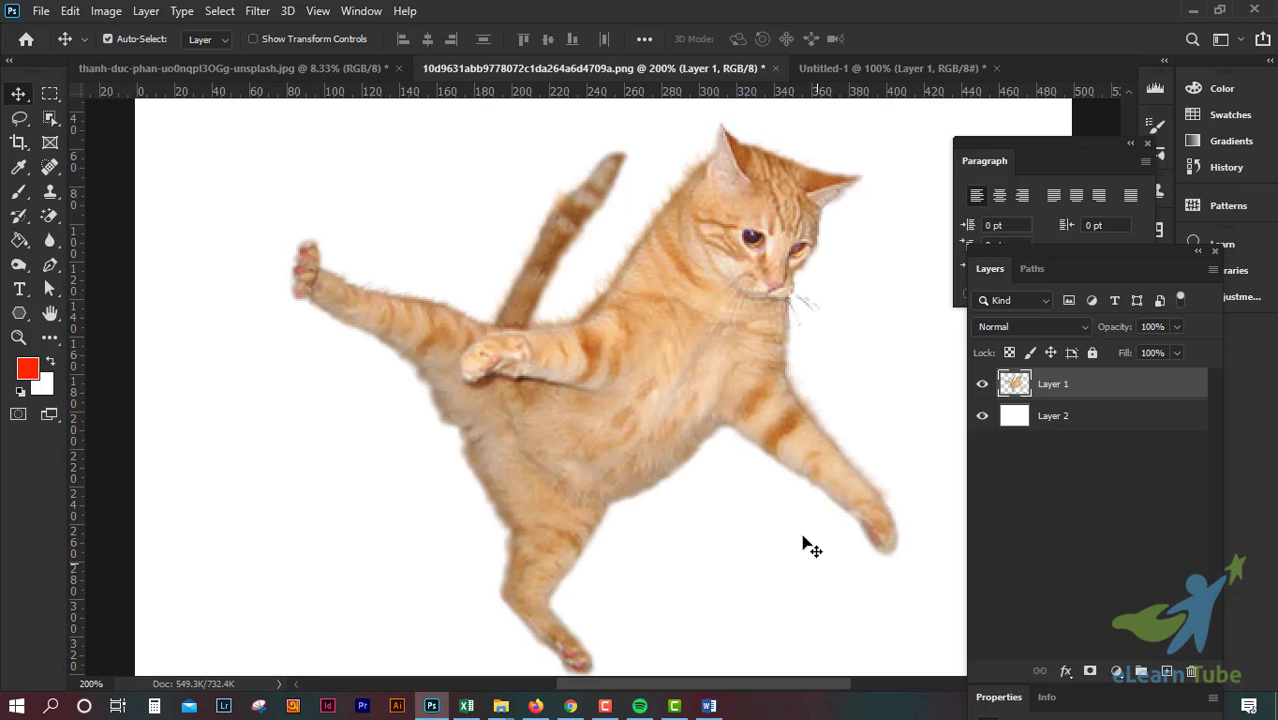
key(ctrl+minus)
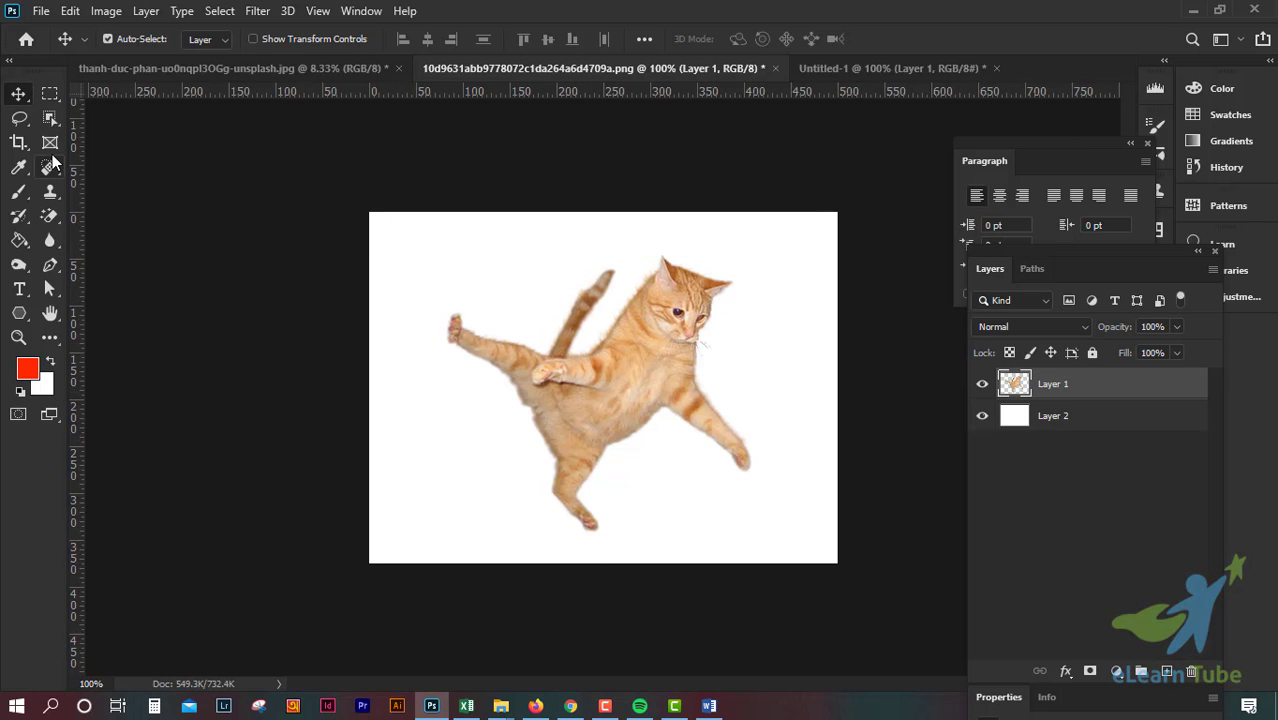
click(70, 11)
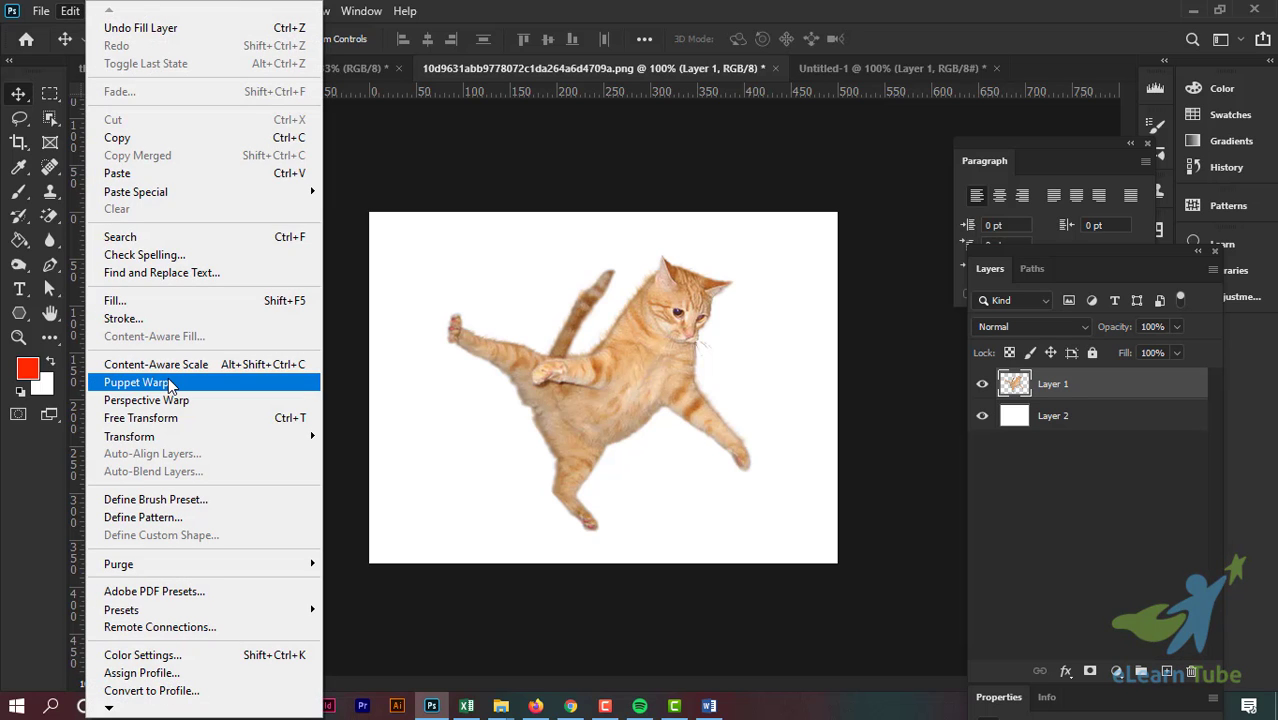
click(138, 382)
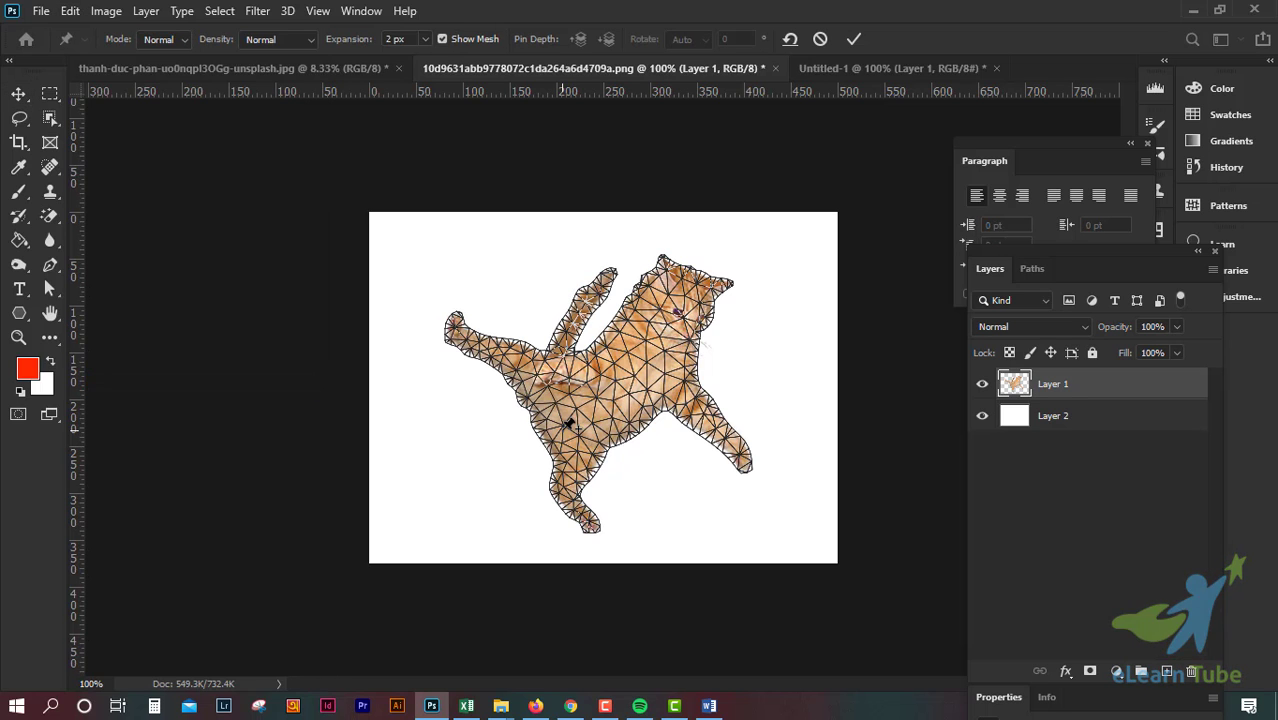
key(ctrl+plus)
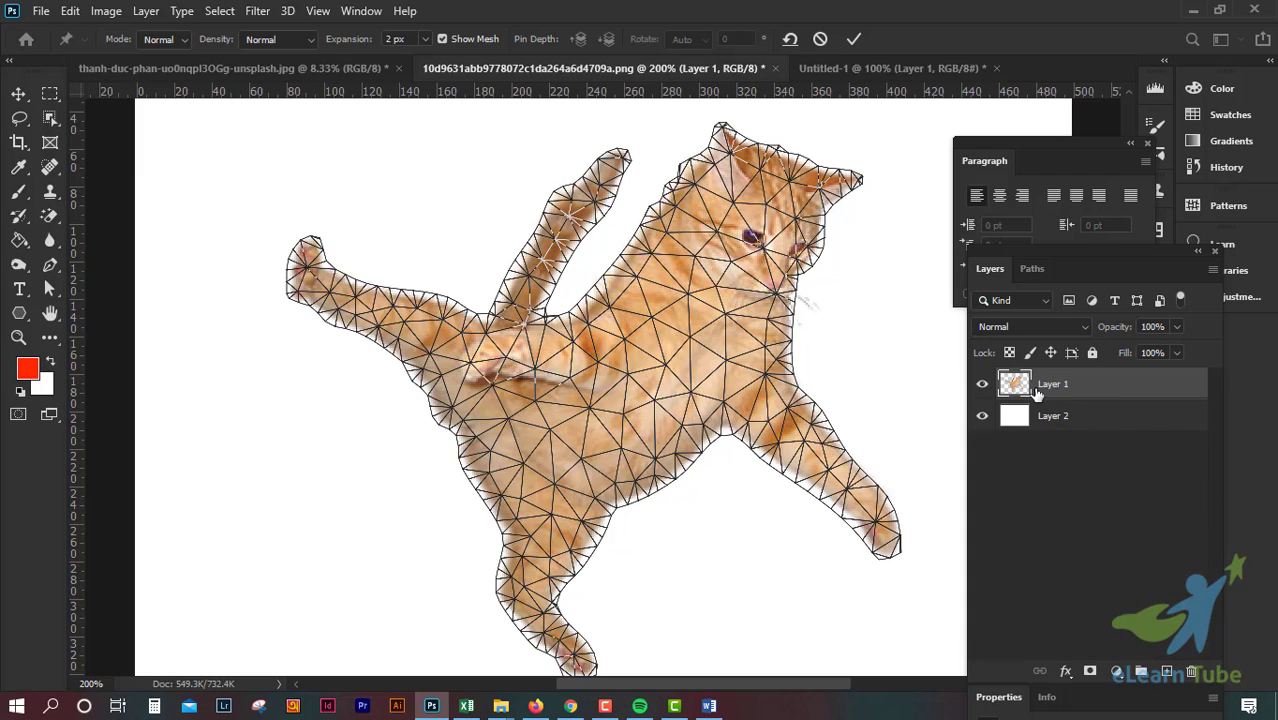
click(853, 40)
Step: Move the cat slightly up and left on the canvas, hiding Layer 2 during the move and showing it again
drag(762, 448, 727, 440)
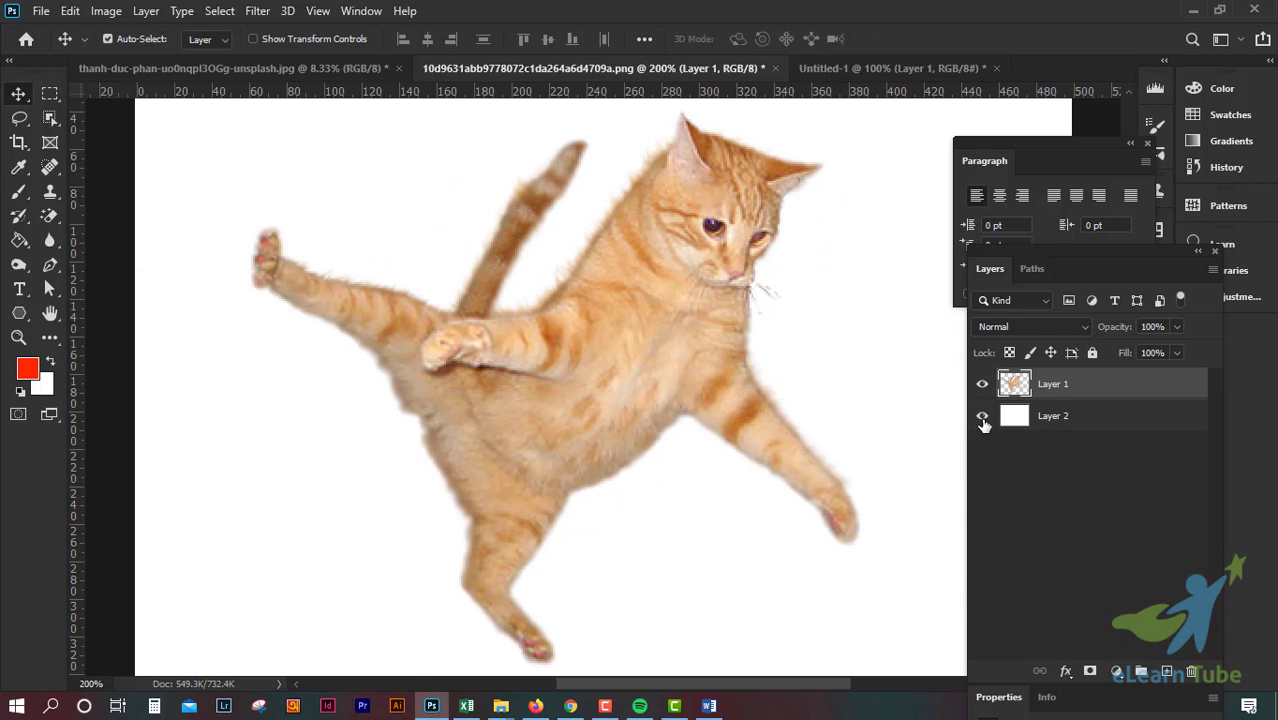
click(982, 417)
key(ctrl+minus)
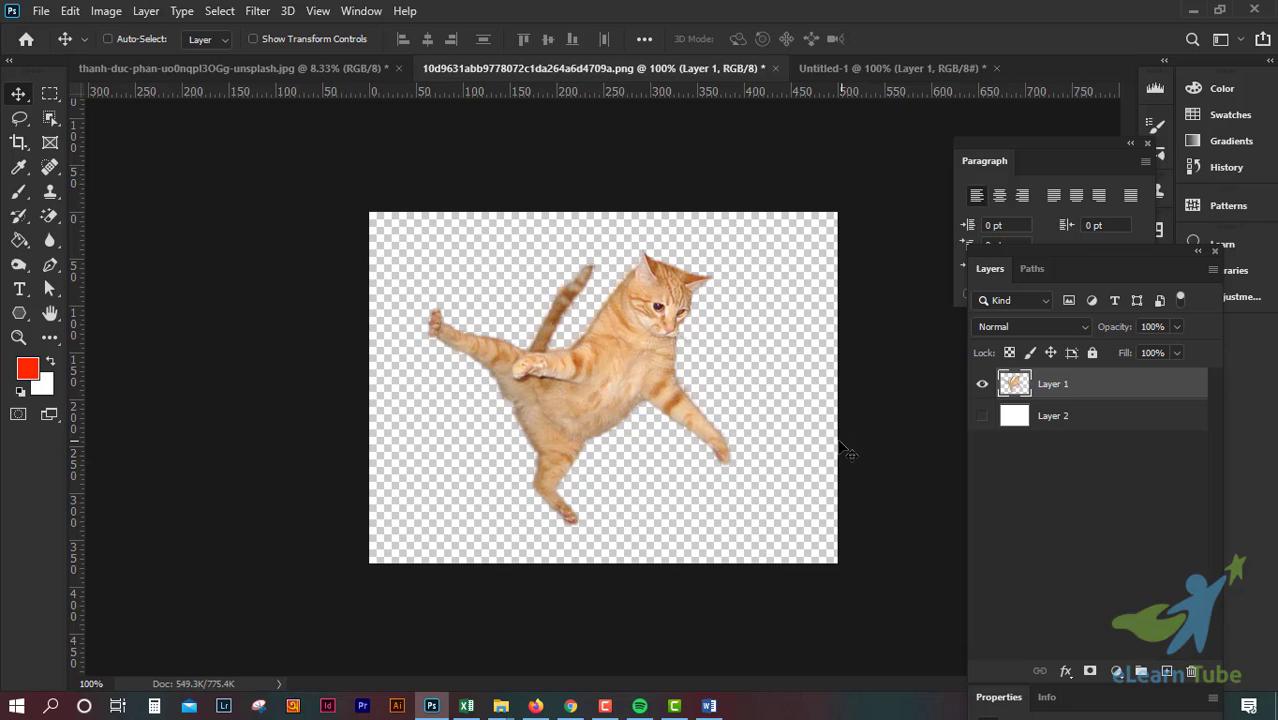
mouse_move(656, 365)
mouse_down()
mouse_move(662, 399)
mouse_move(670, 375)
mouse_up()
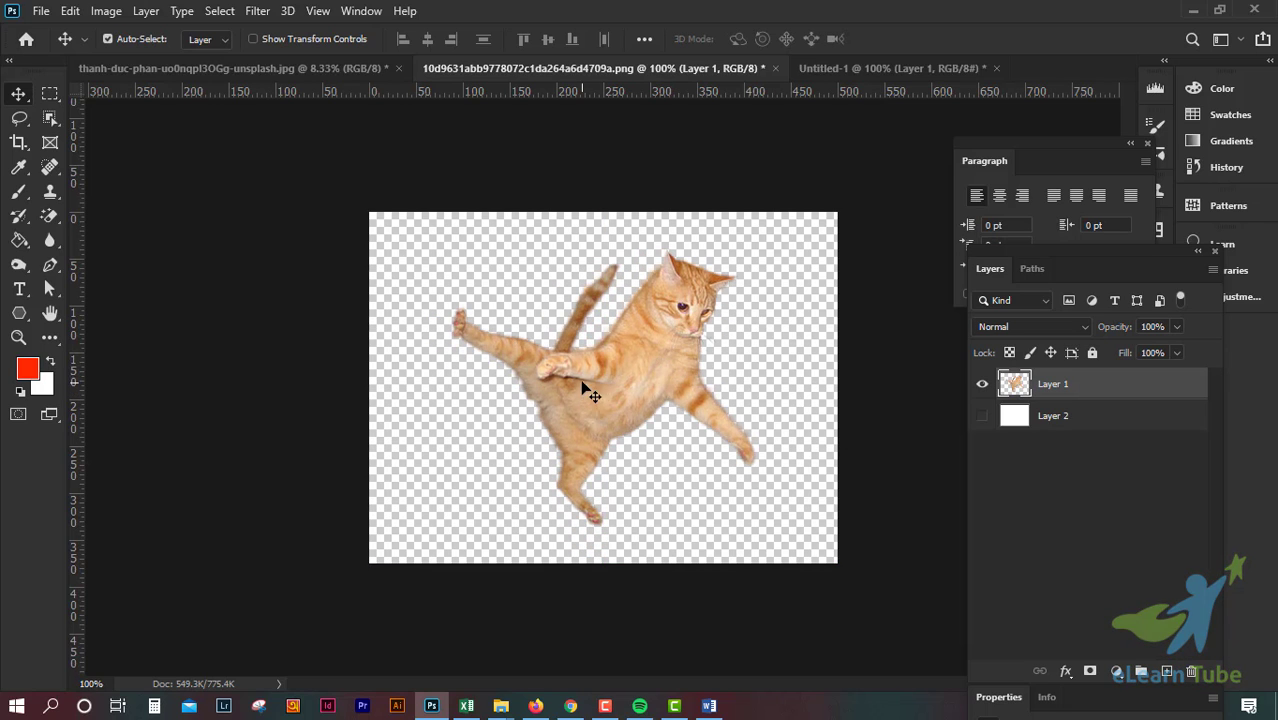
mouse_move(582, 383)
mouse_down()
mouse_move(572, 308)
mouse_move(584, 388)
mouse_move(598, 393)
mouse_up()
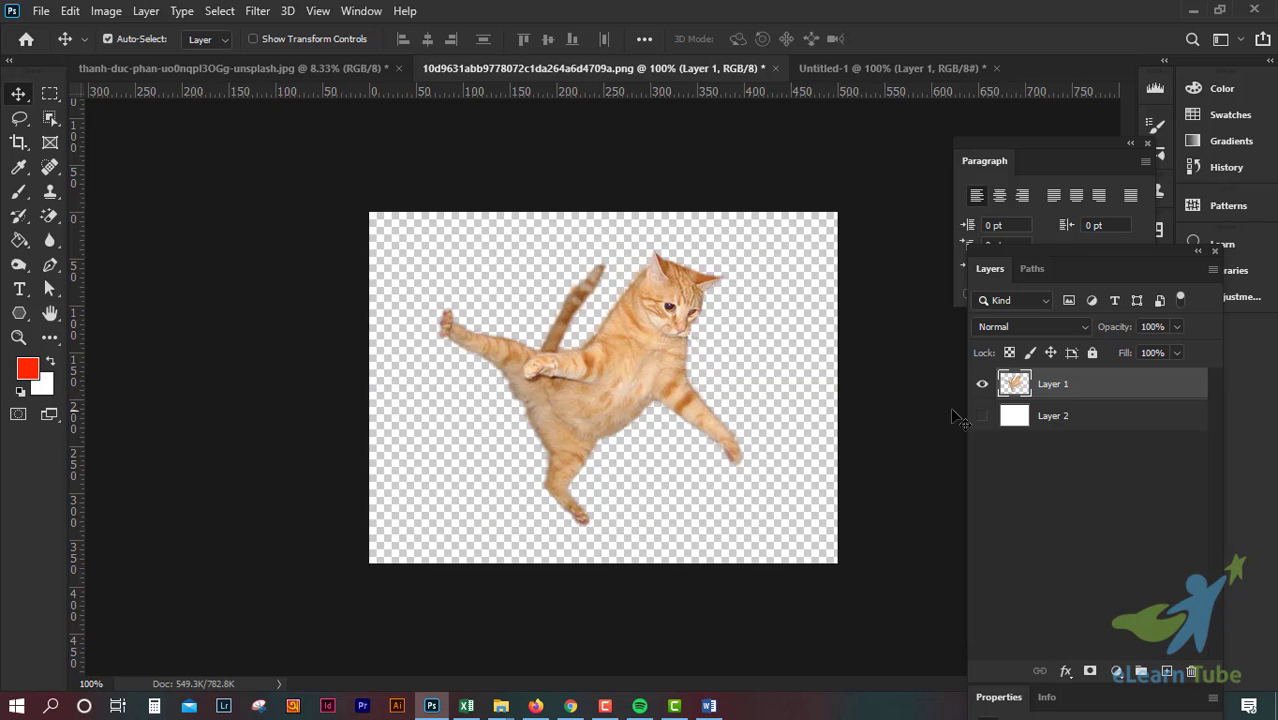
mouse_move(665, 395)
mouse_down()
mouse_move(680, 380)
mouse_move(658, 395)
mouse_up()
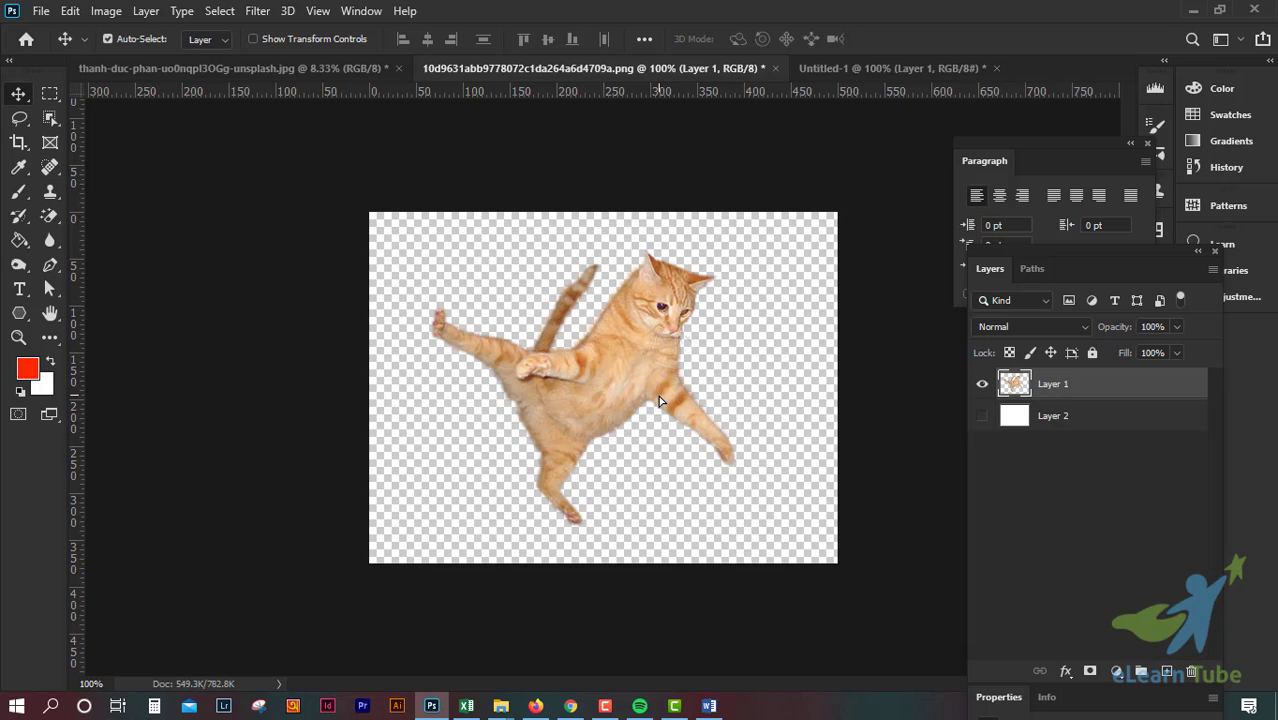
click(983, 417)
key(ctrl+plus)
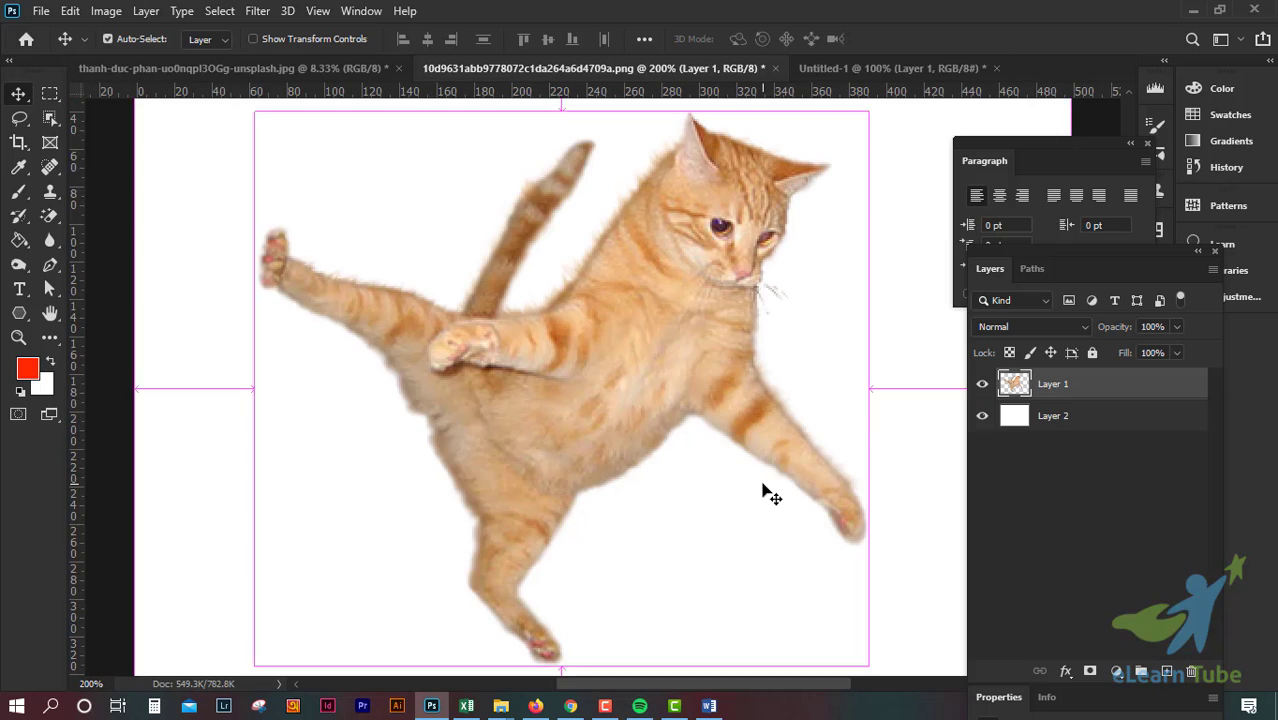
key(ctrl+minus)
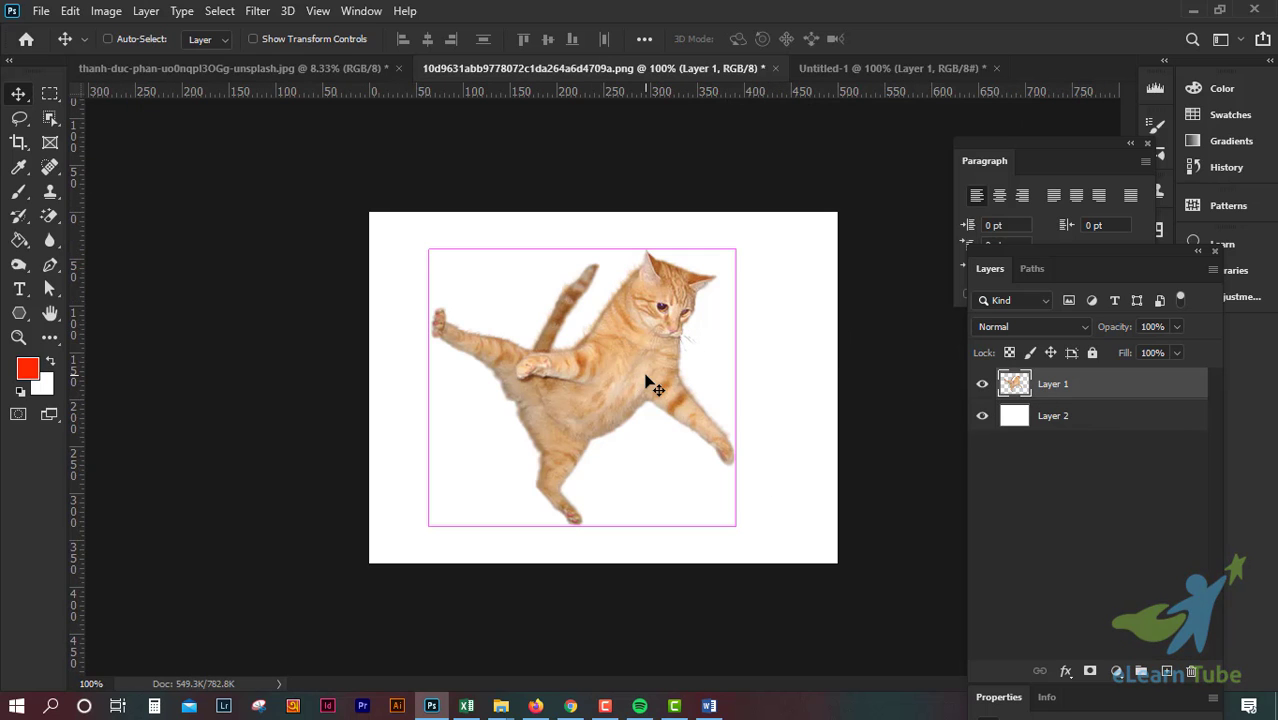
Step: Start Puppet Warp on the cat layer and pin the tail base, raised hind leg, neck, shoulder, hip and bent foreleg
key(ctrl+plus)
click(40, 11)
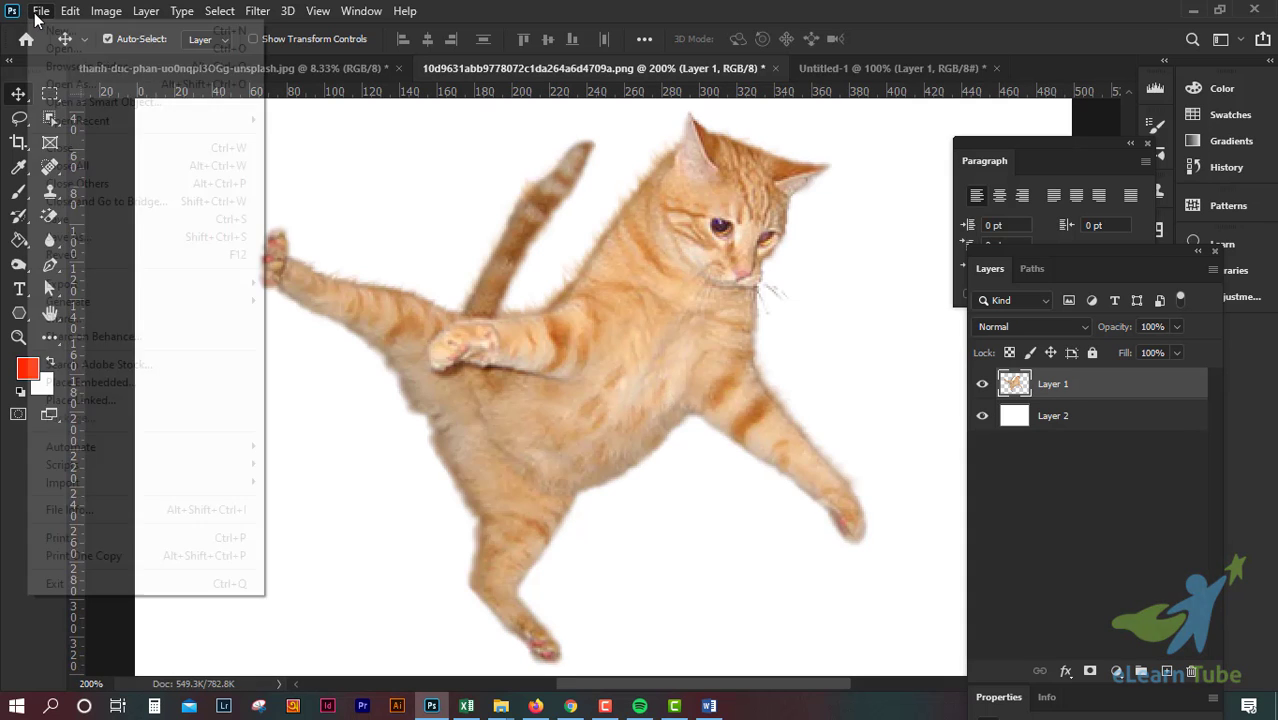
click(68, 10)
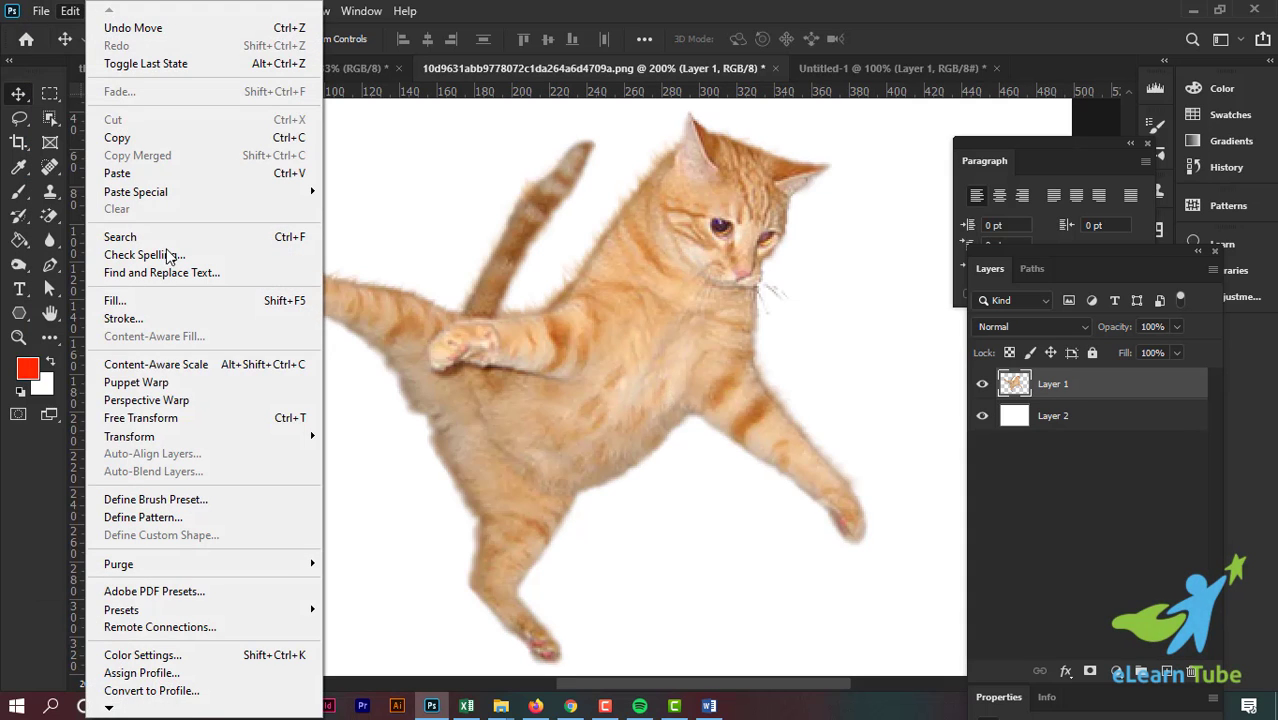
click(172, 382)
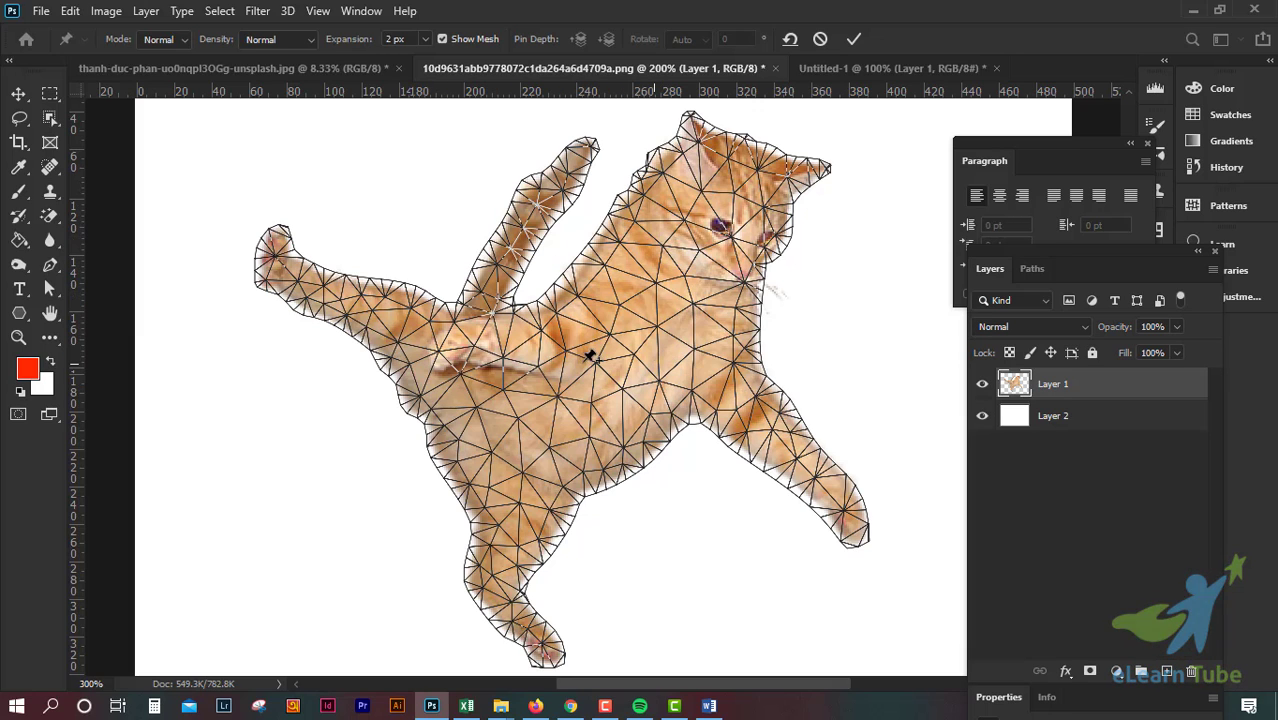
key(ctrl+plus)
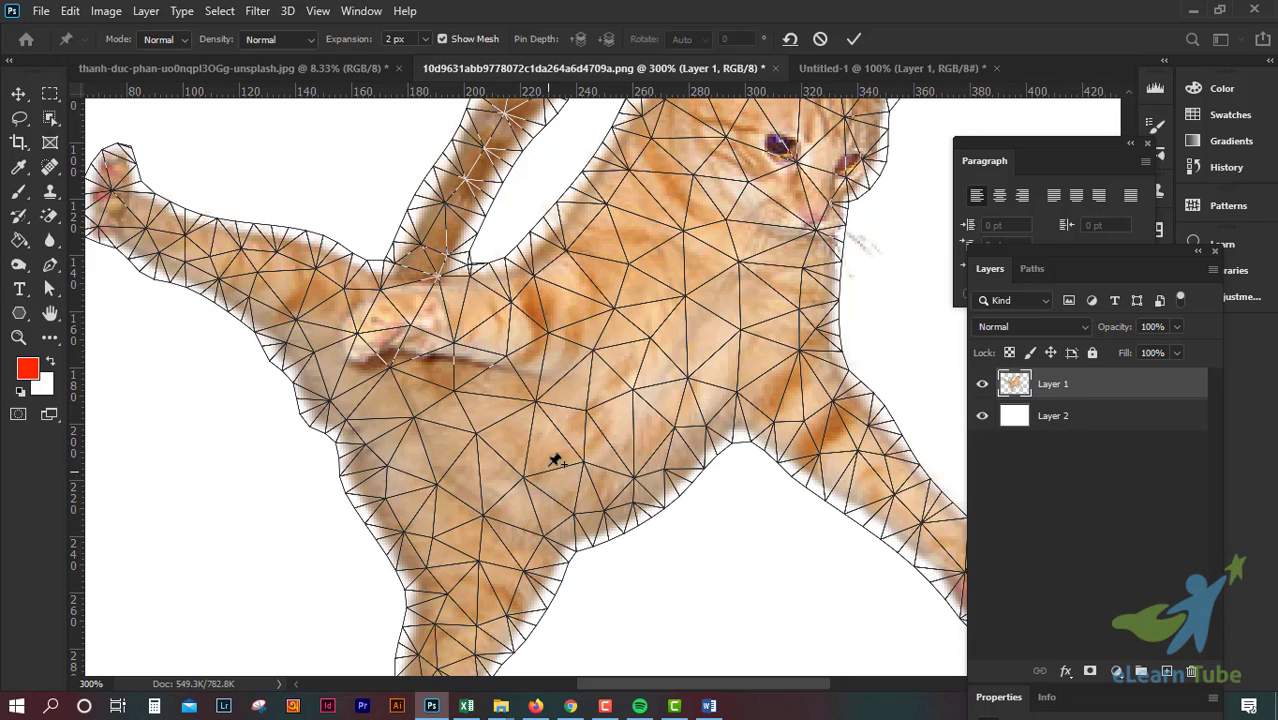
key(ctrl+minus)
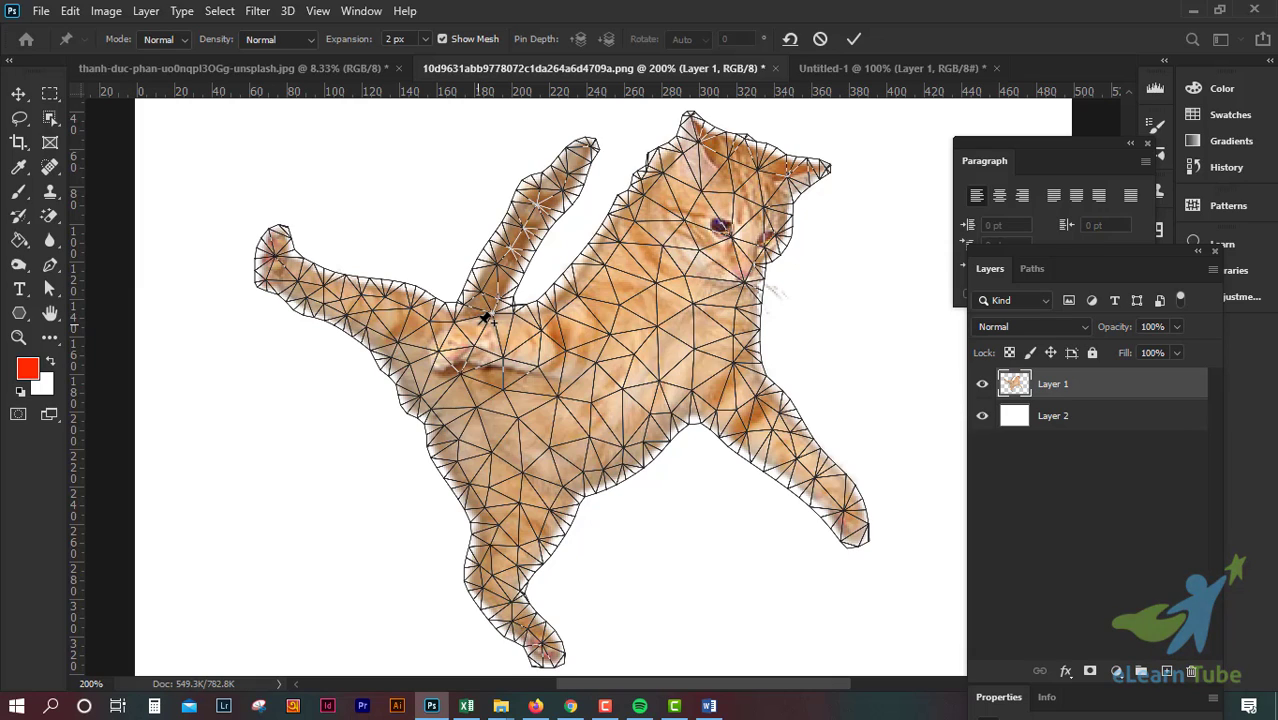
click(478, 324)
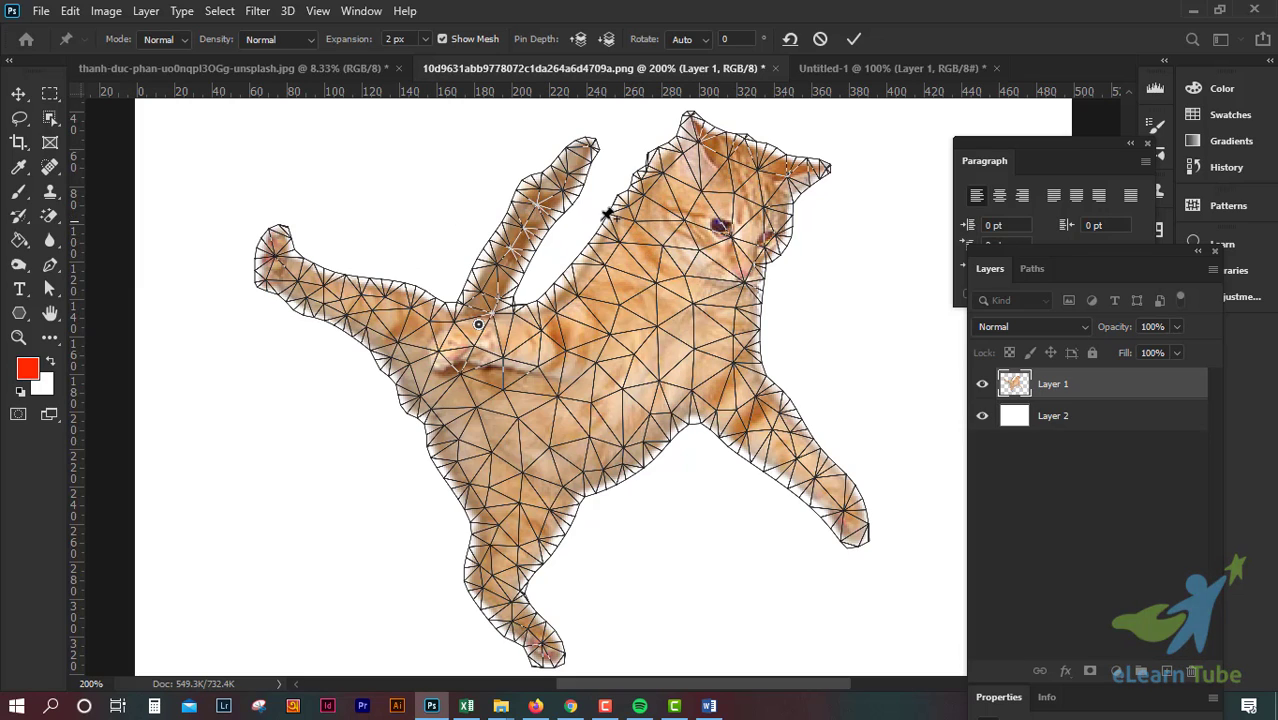
click(334, 290)
click(634, 236)
click(596, 289)
click(470, 433)
click(525, 352)
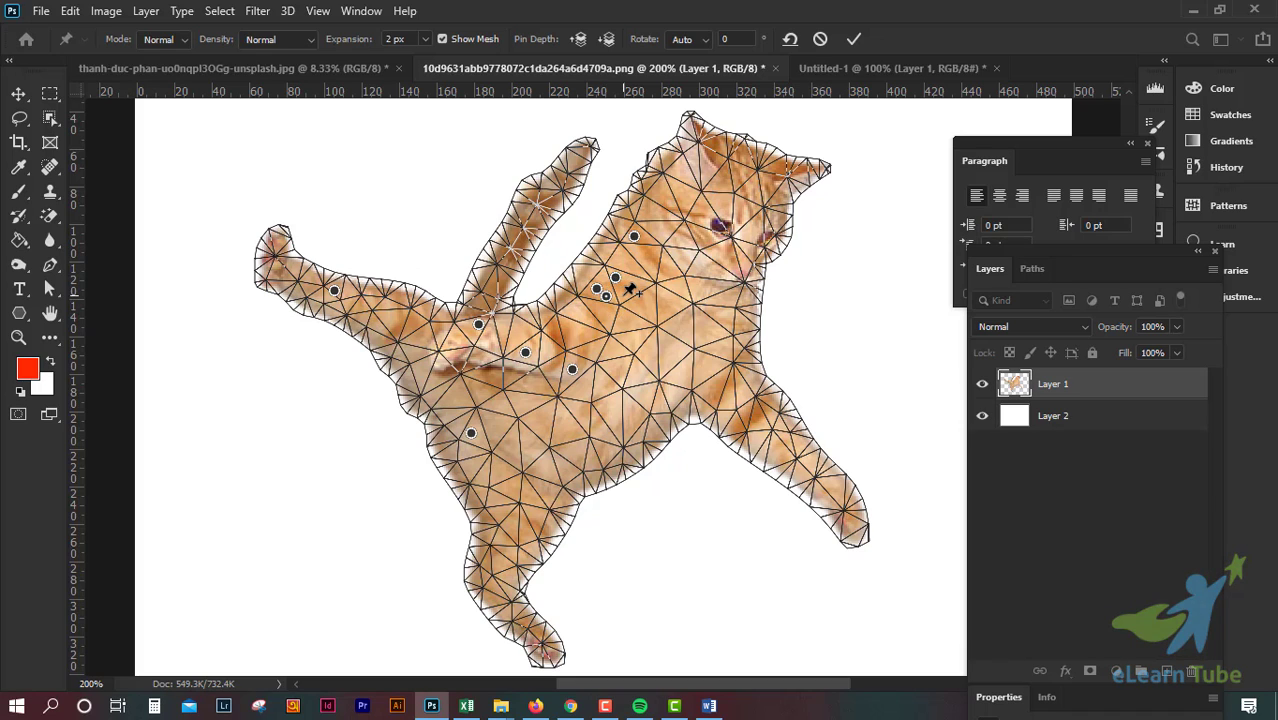
Step: Try to add another pin right beside the existing shoulder pins
click(630, 289)
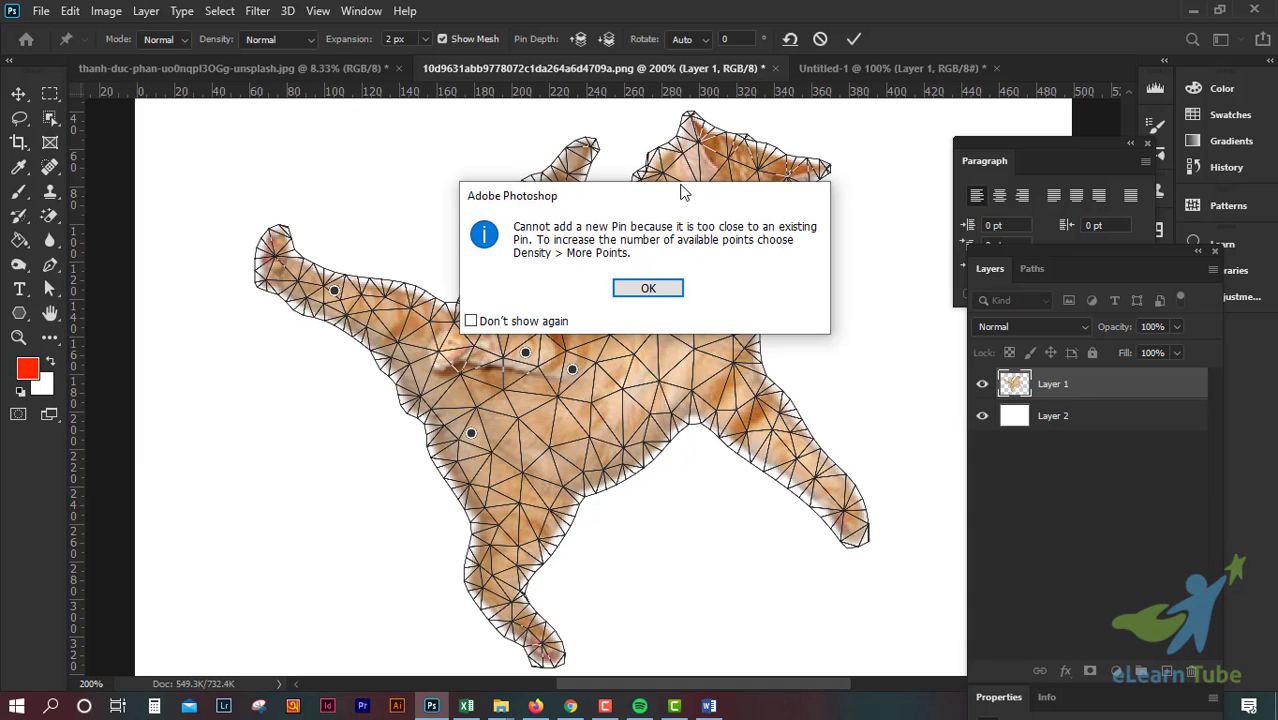
drag(684, 192, 610, 419)
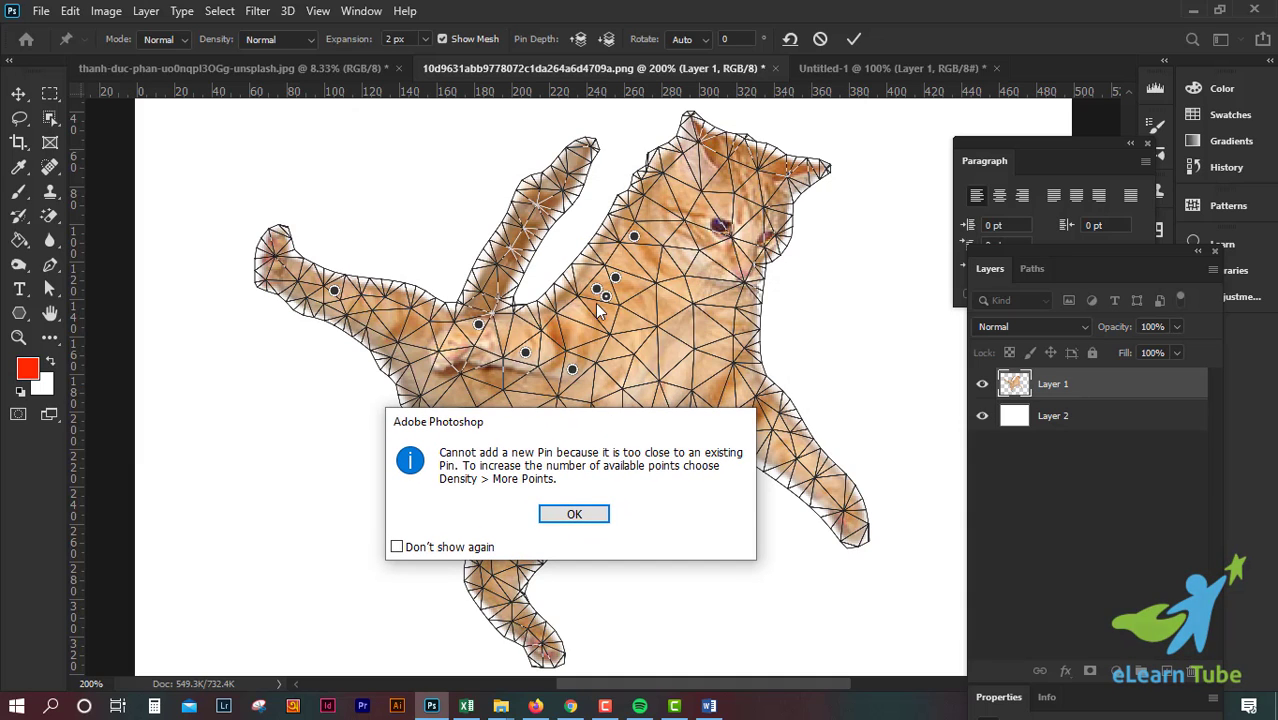
click(596, 519)
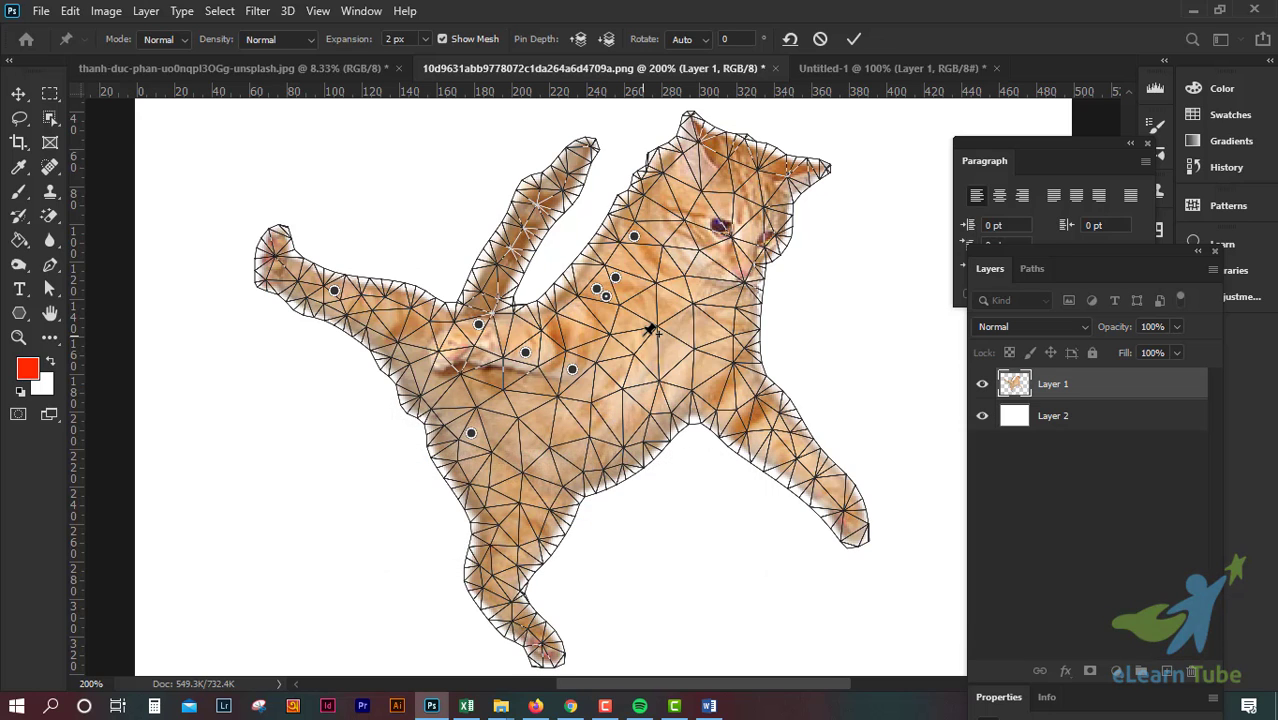
Step: Add two more pins on the raised hind leg's thigh and one on the back just beside the tail base
key(ctrl+plus)
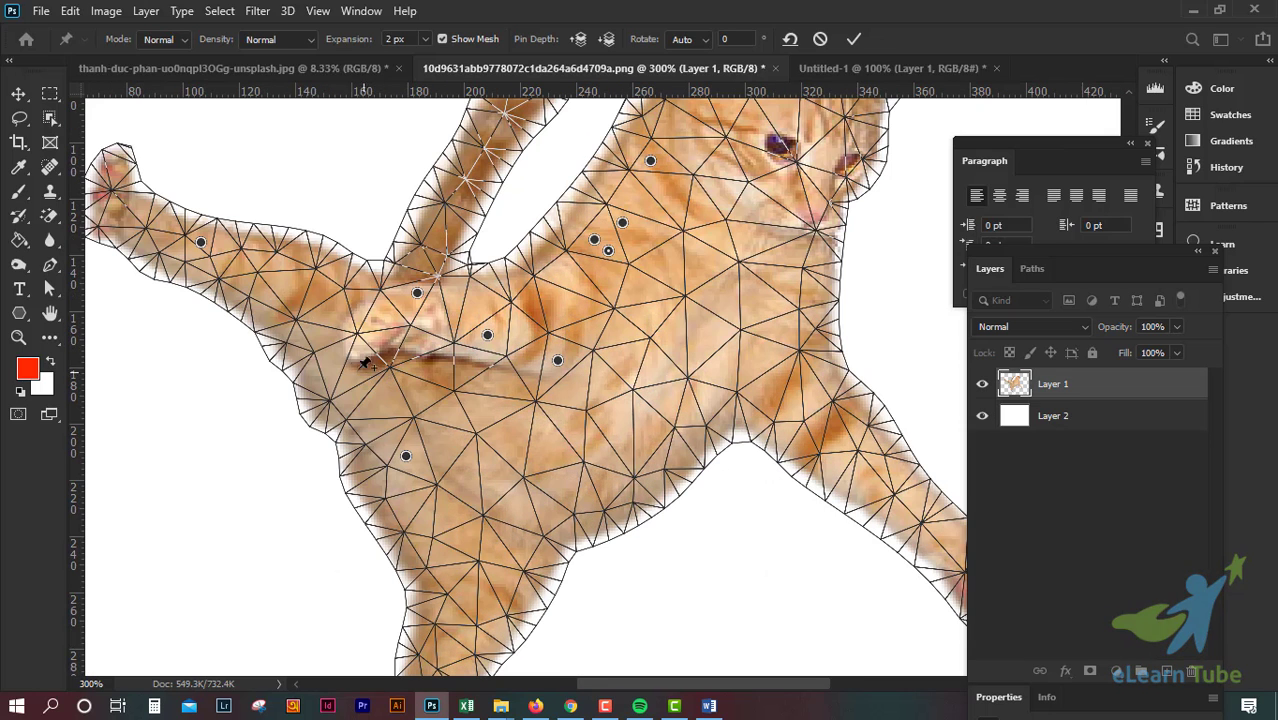
click(330, 318)
click(305, 253)
click(509, 283)
key(ctrl+minus)
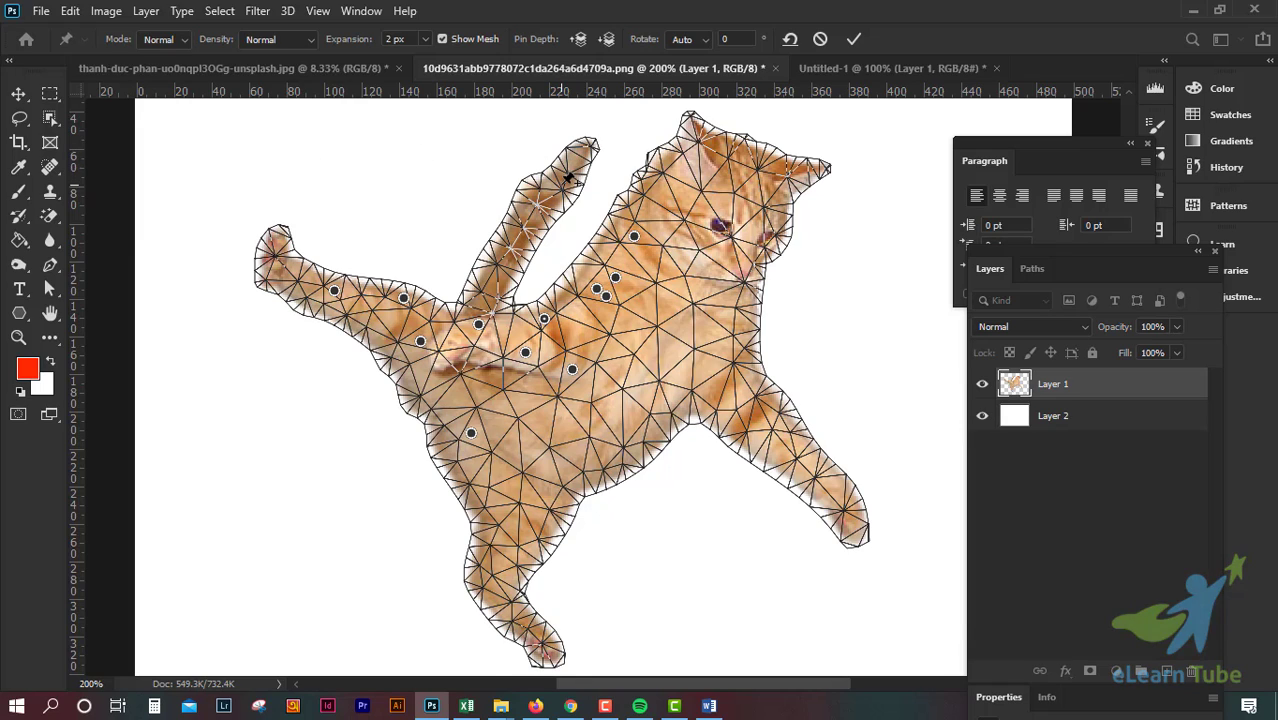
Step: Add a pin near the tail's tip and pull it to the left so the tail bends upright
key(ctrl+plus)
drag(548, 215, 548, 379)
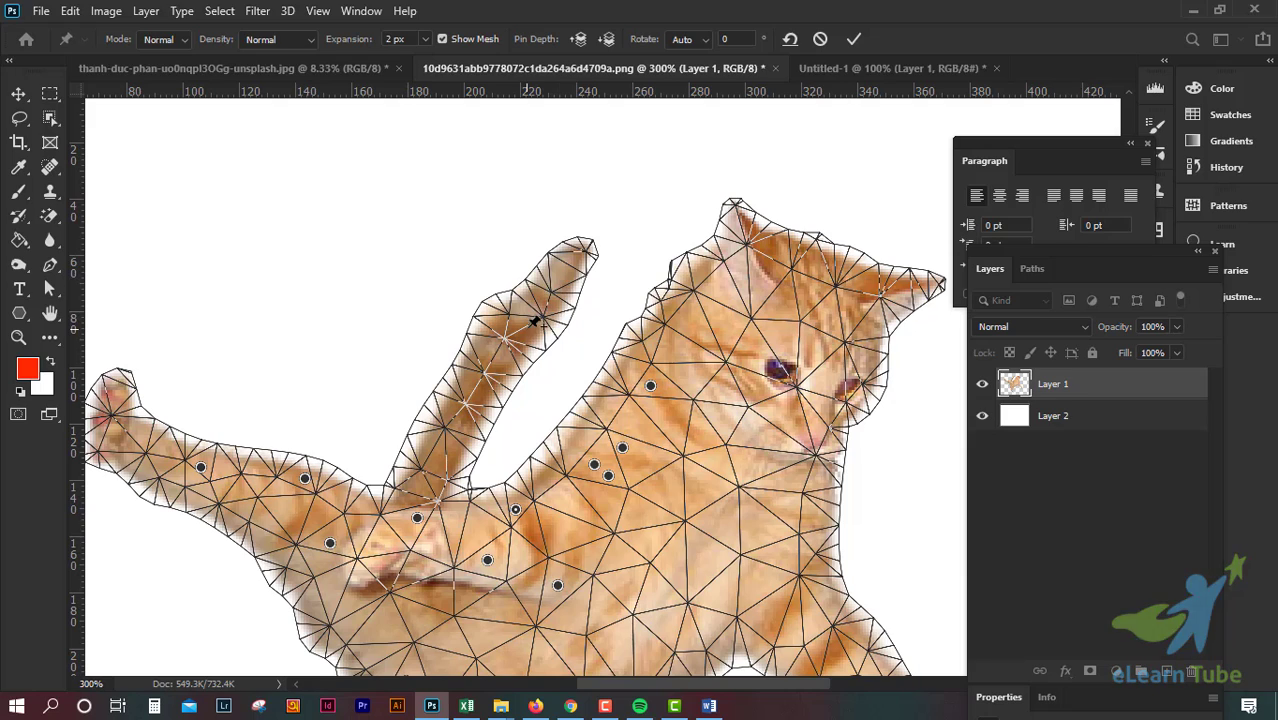
click(557, 279)
drag(557, 279, 484, 281)
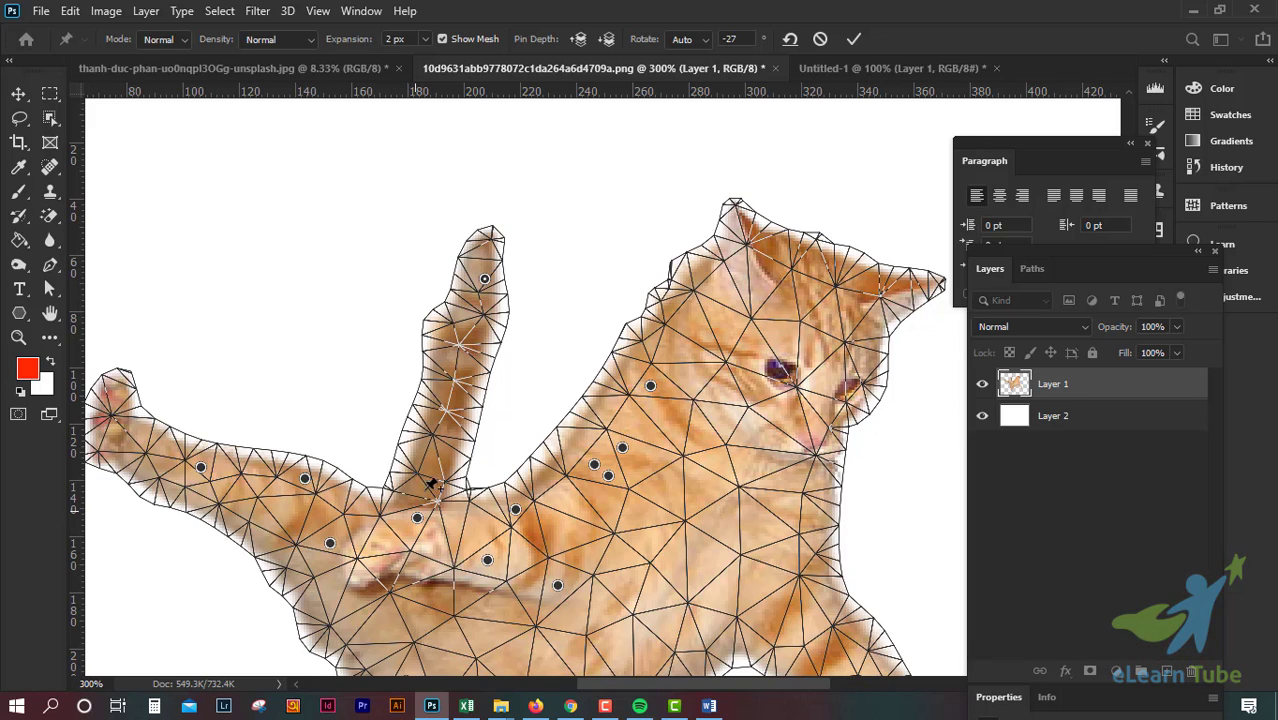
drag(478, 285, 452, 299)
Step: Pull the tail-tip pin slightly upward to straighten and lengthen the bent tail
key(ctrl+minus)
key(ctrl+minus)
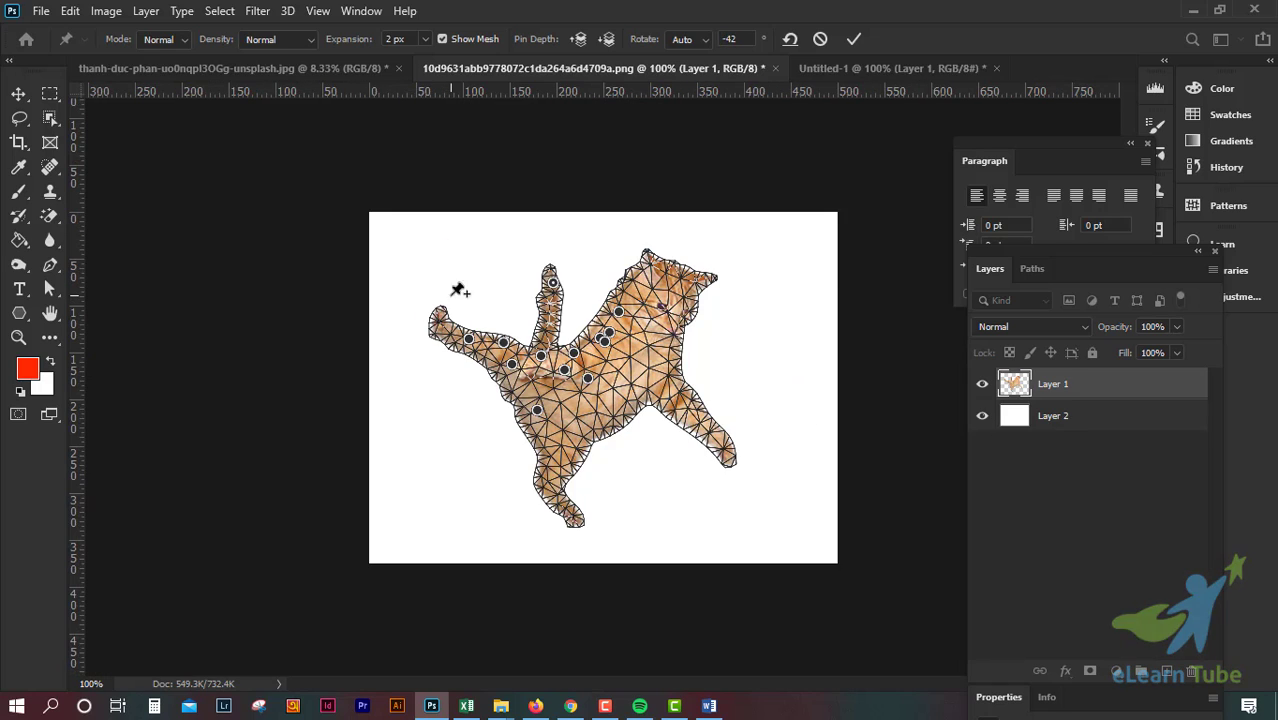
key(ctrl+plus)
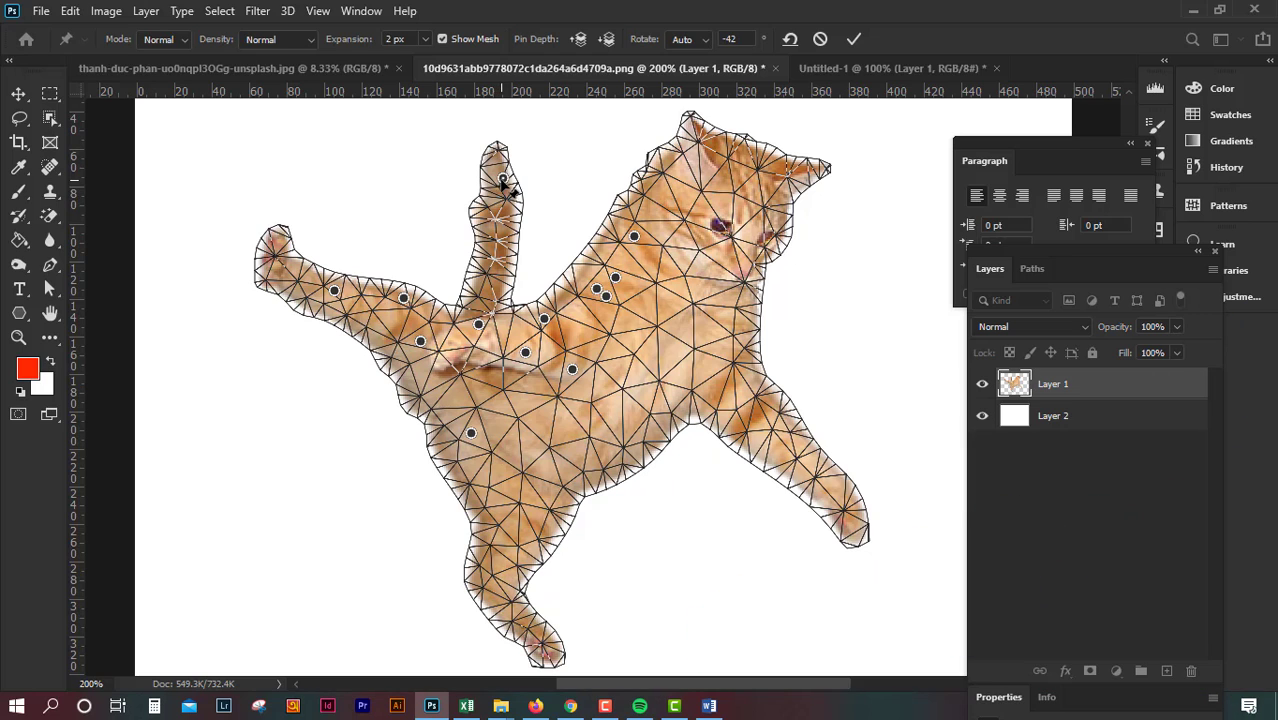
drag(487, 183, 516, 214)
key(ctrl+plus)
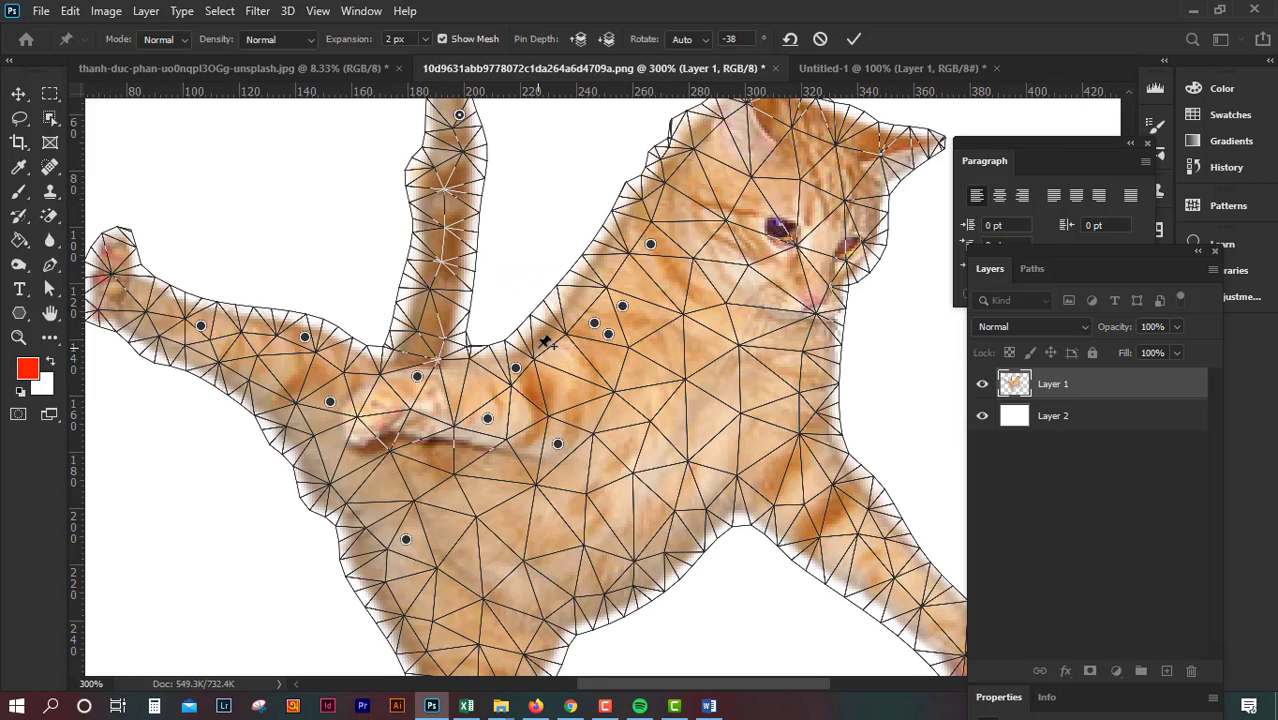
key(ctrl+minus)
drag(508, 291, 533, 457)
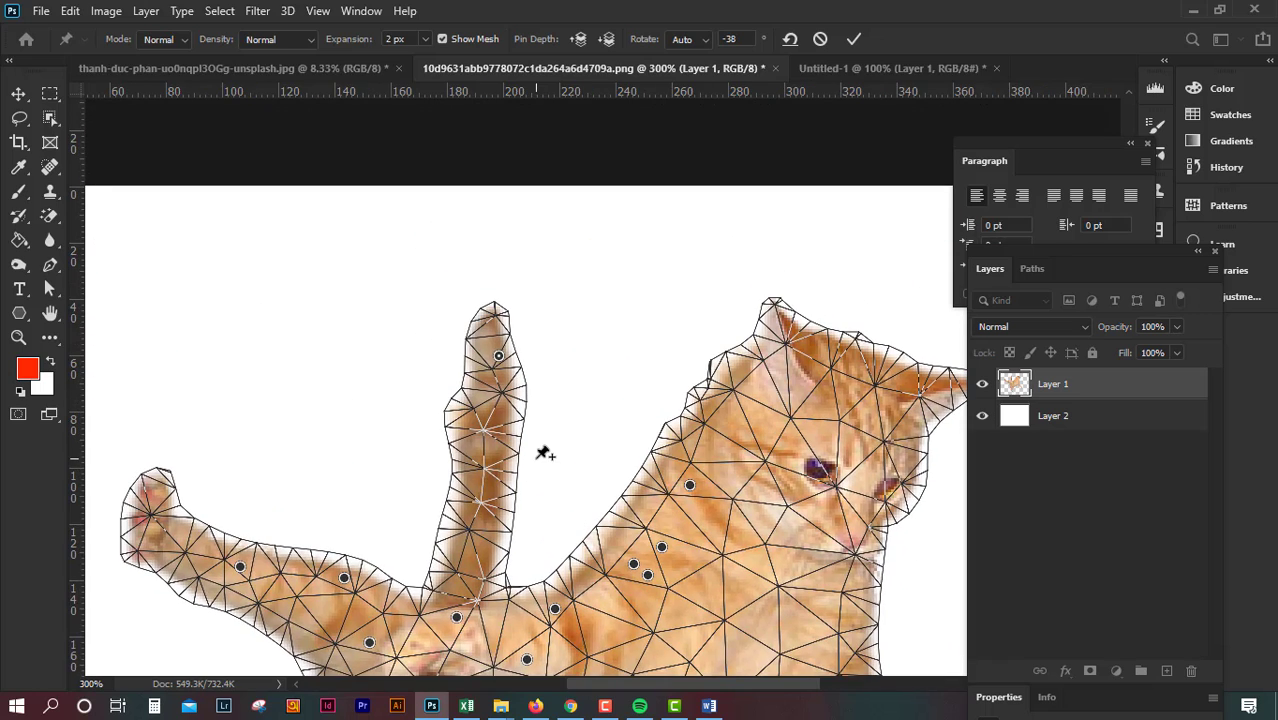
key(ctrl+plus)
key(ctrl+plus)
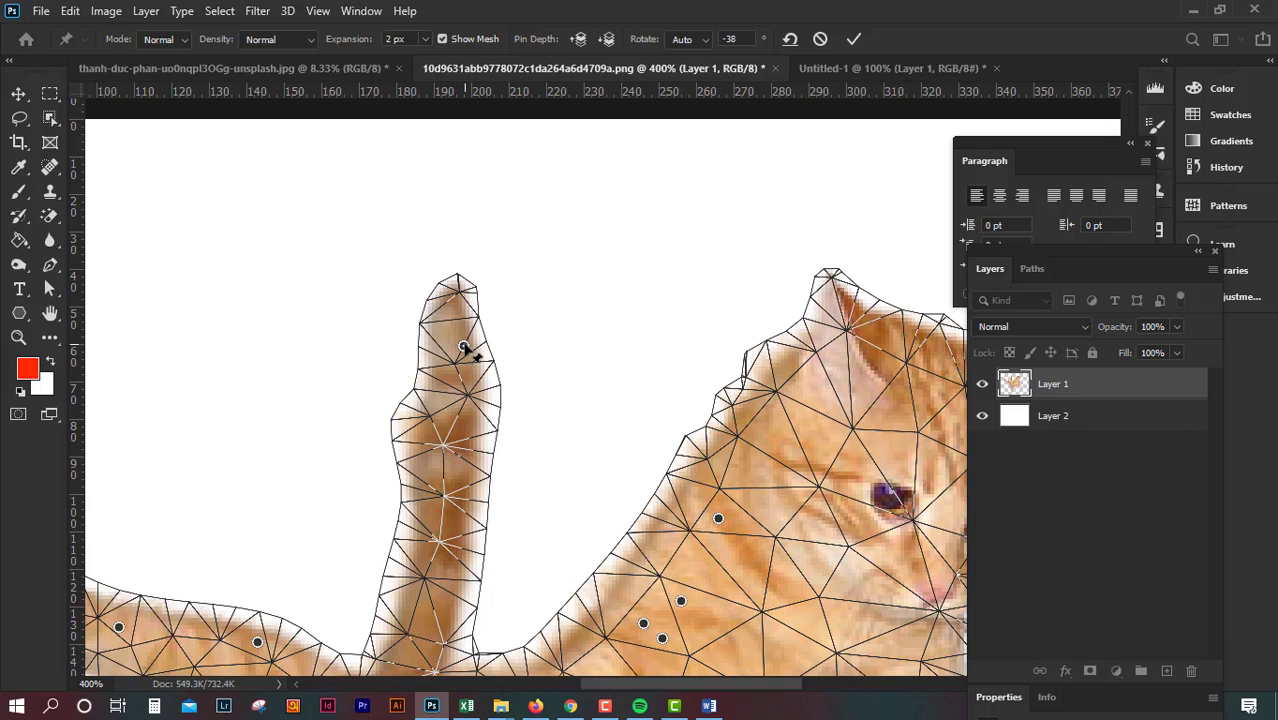
Step: Add a pin on the cat's chest and try to place another one between it and the shoulder pins
scroll(540, 359, down, 3)
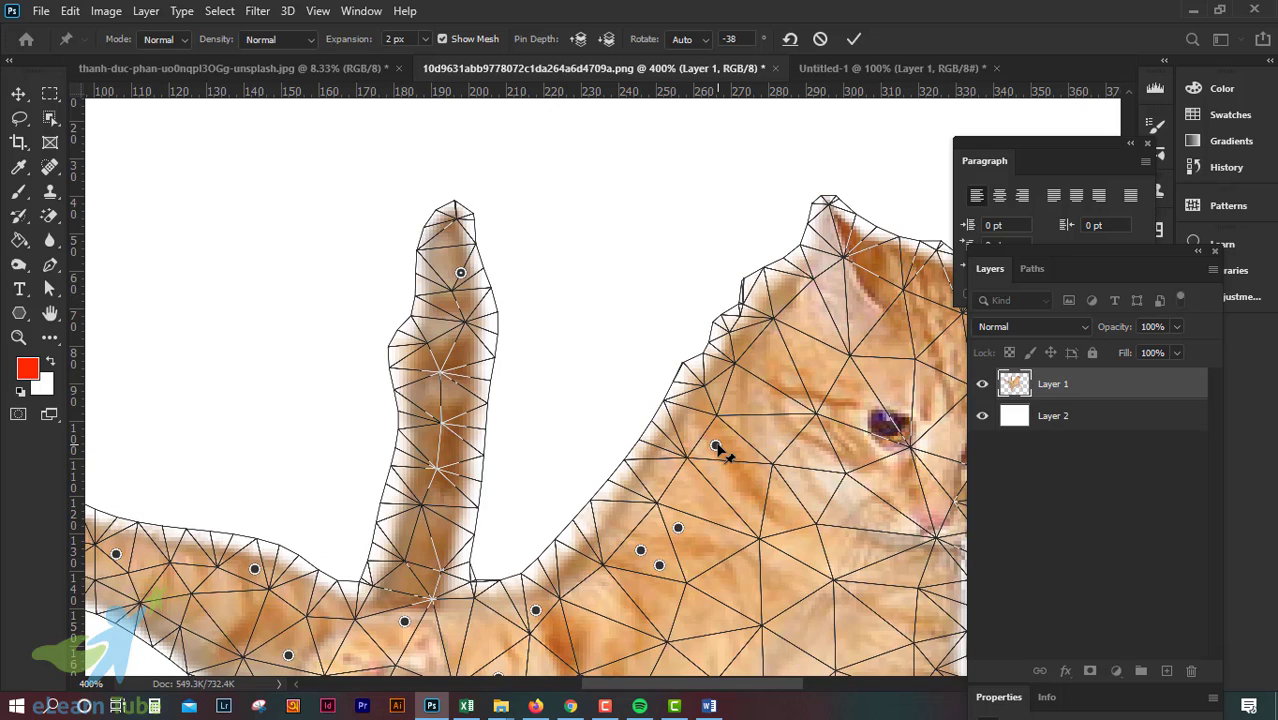
click(786, 583)
click(718, 624)
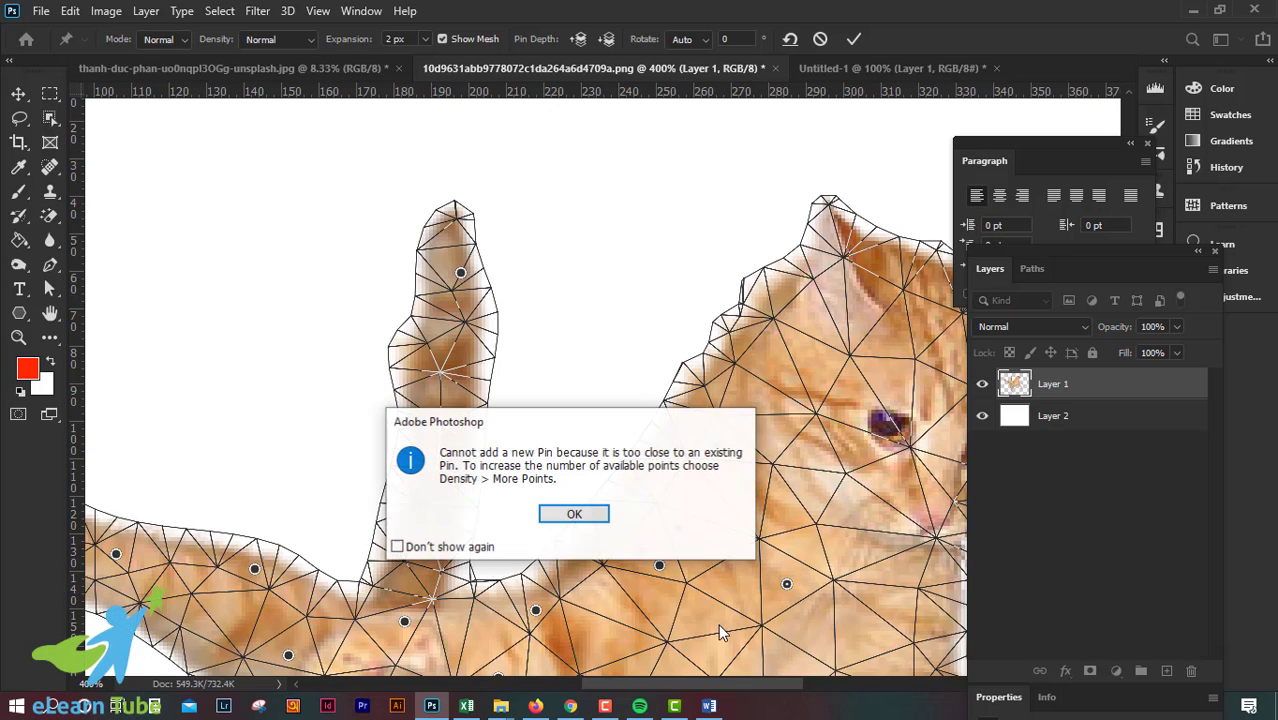
click(574, 514)
scroll(652, 517, up, 3)
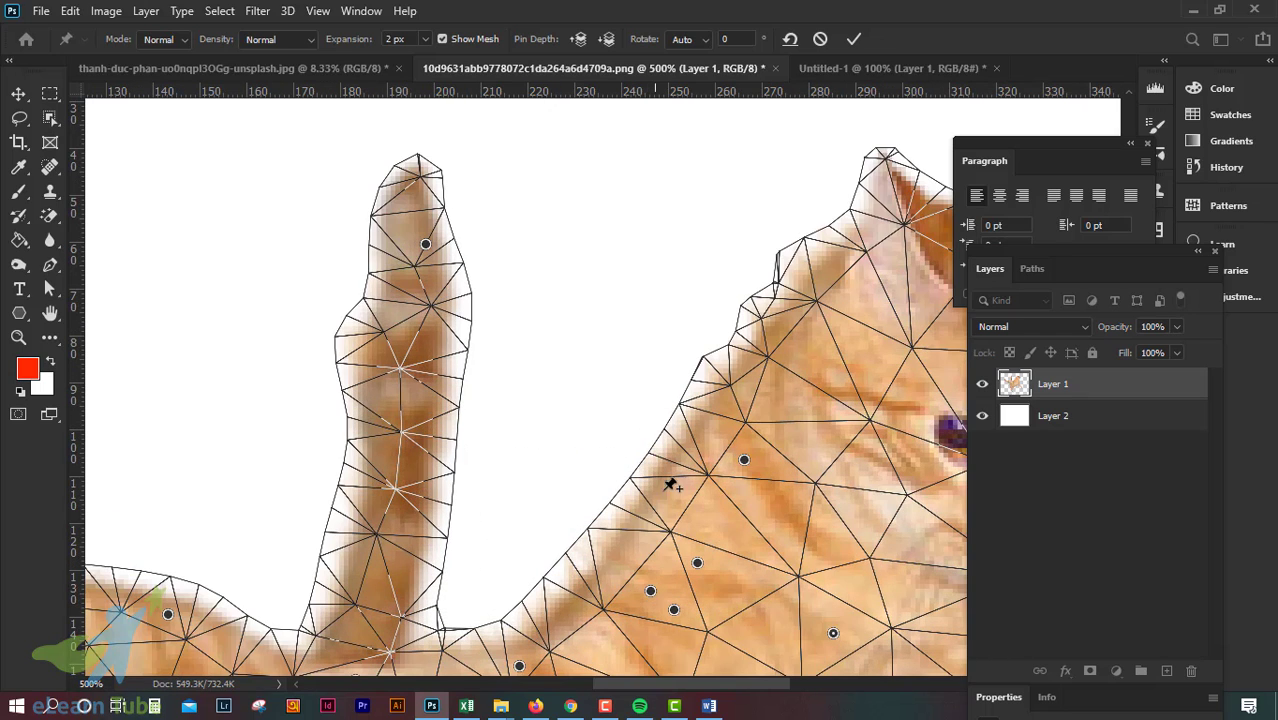
Step: Shift the tail-tip pin slightly to the right and rotate it to -111° so the tip curls to the left
click(616, 418)
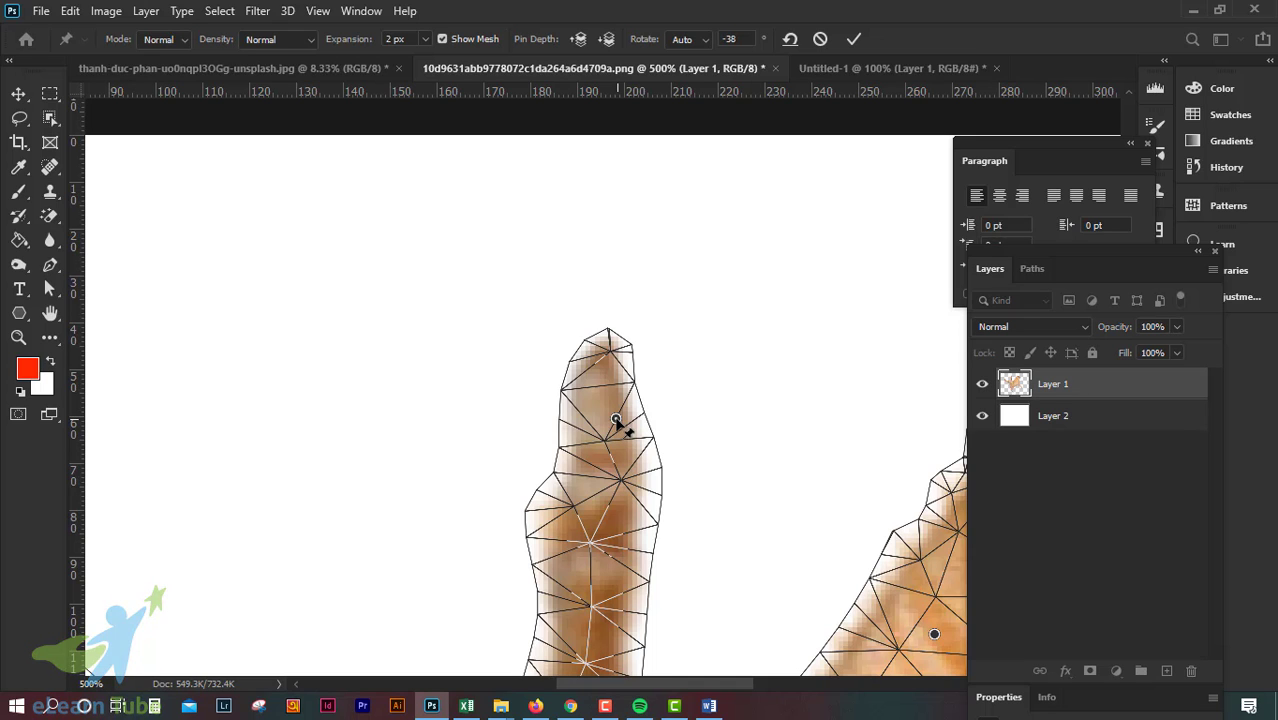
drag(616, 418, 663, 398)
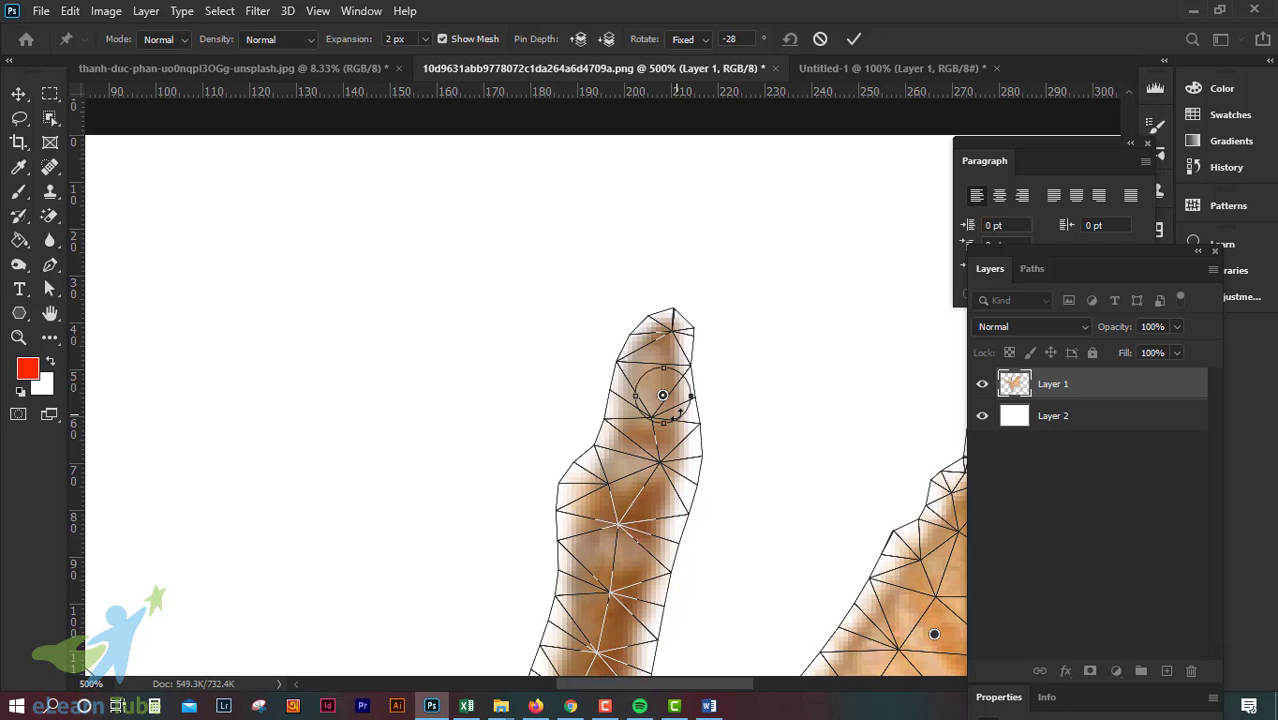
mouse_move(683, 411)
mouse_down()
mouse_move(630, 430)
mouse_move(689, 396)
mouse_move(651, 424)
mouse_move(628, 395)
mouse_move(692, 405)
mouse_up()
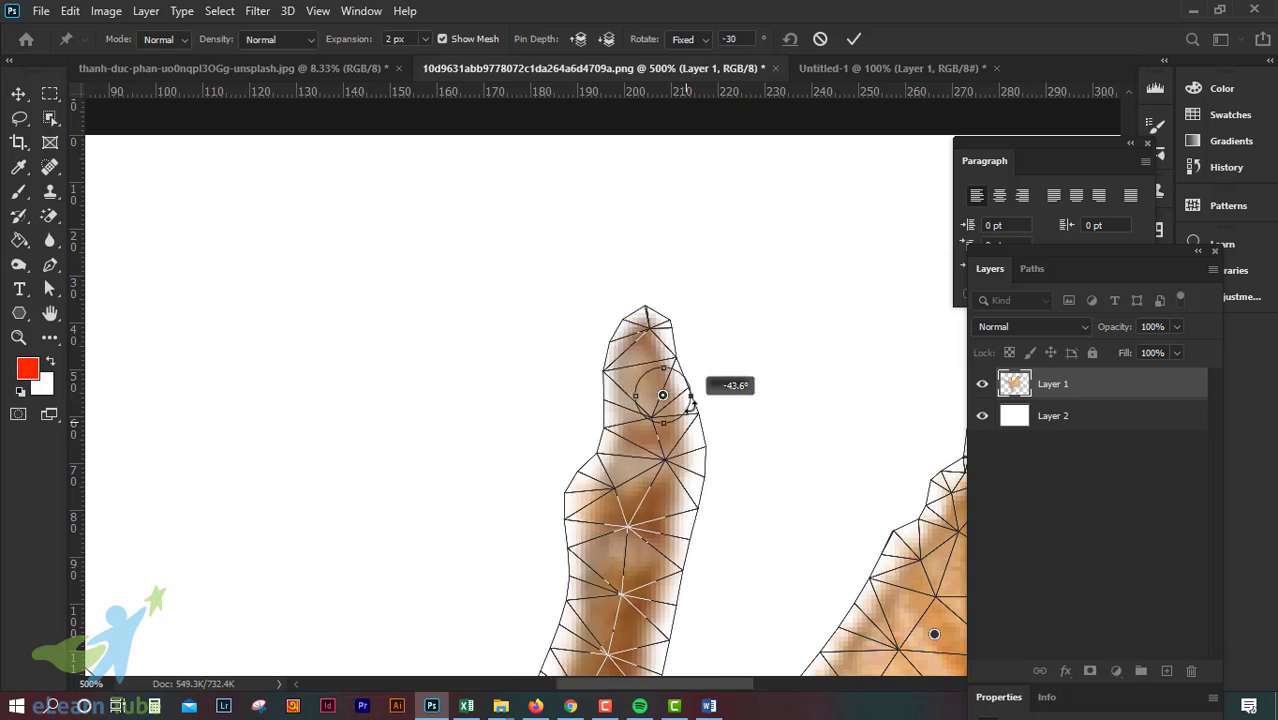
drag(724, 463, 686, 460)
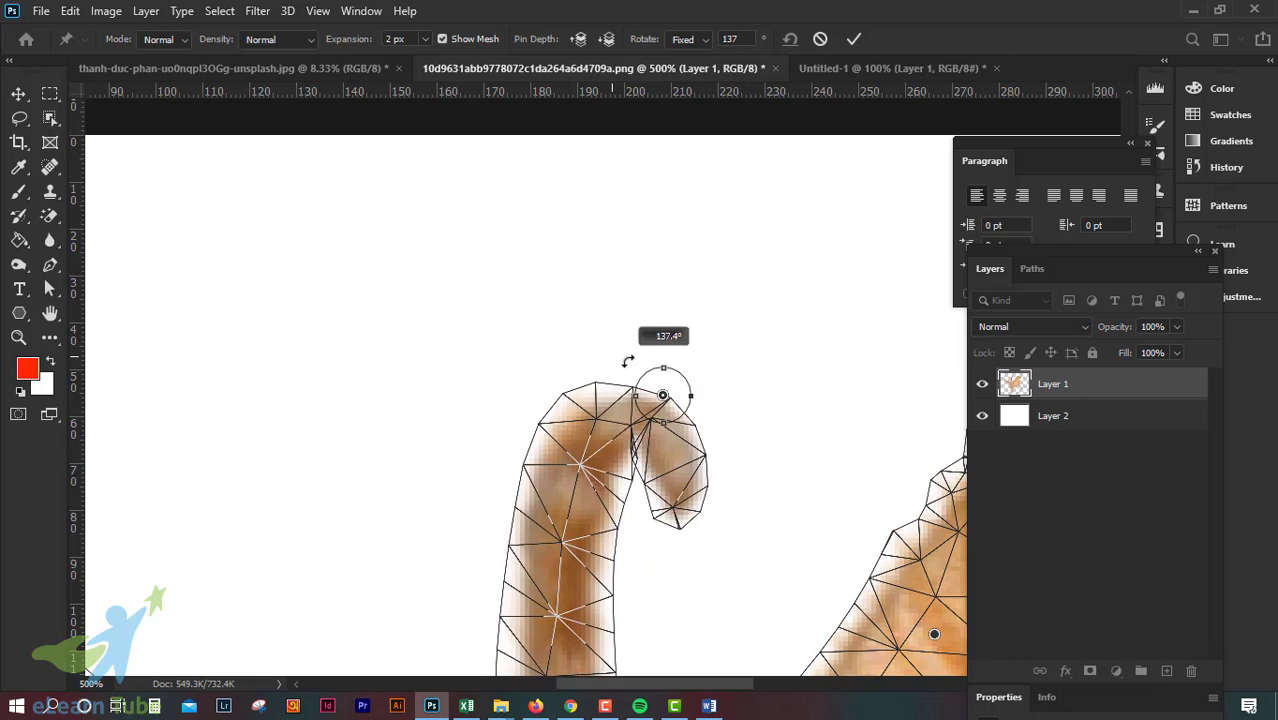
drag(727, 434, 717, 364)
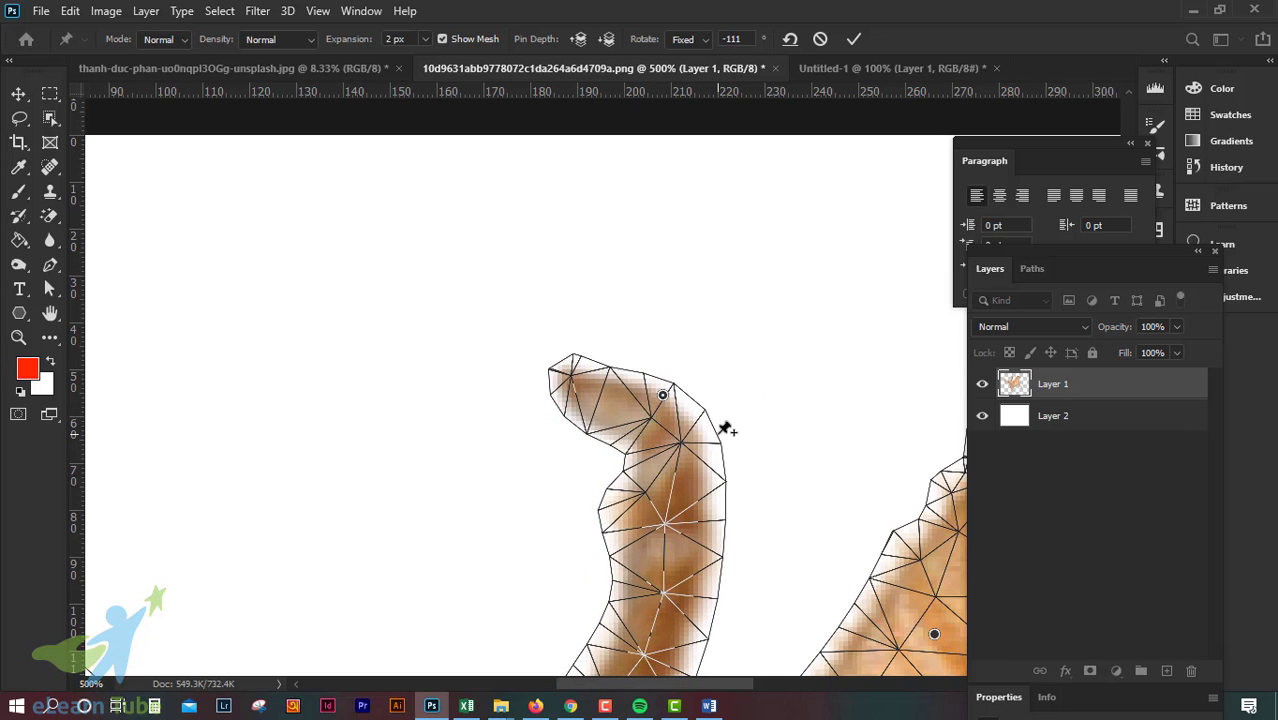
Step: Pull the tail-tip pin up and to the left to straighten the tail below its curled tip
key(ctrl+minus)
key(ctrl+minus)
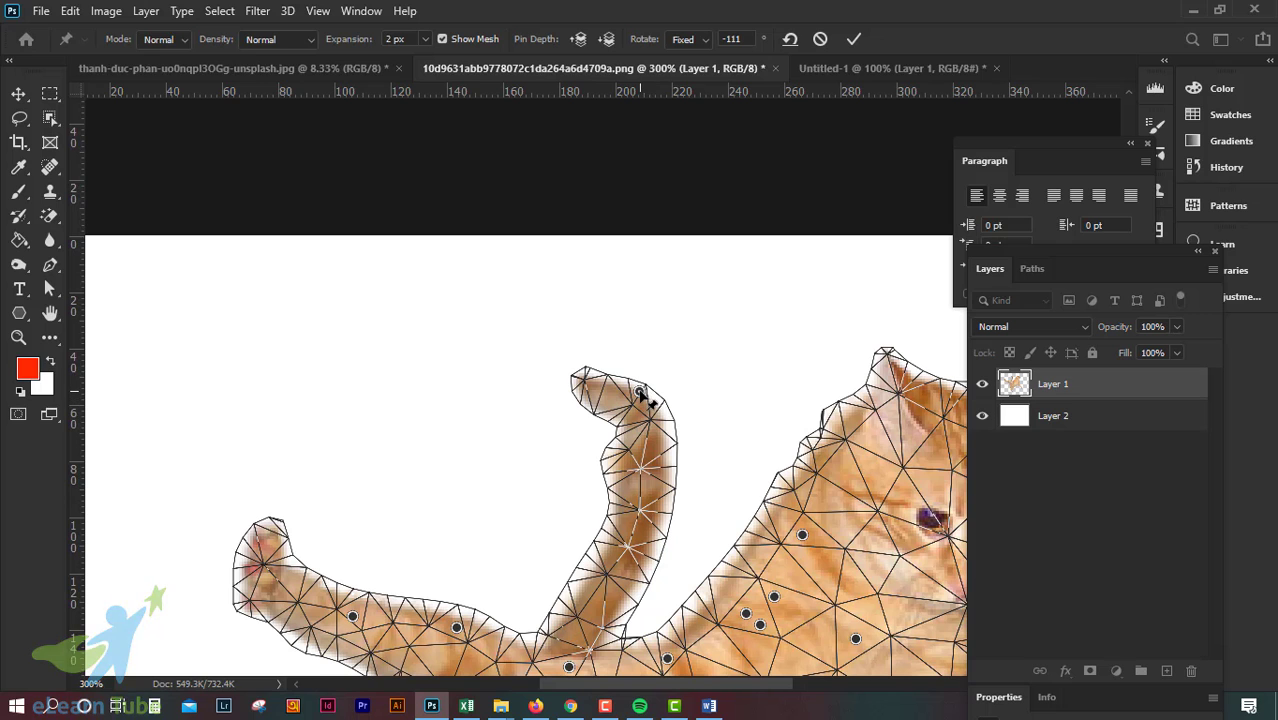
drag(640, 392, 575, 322)
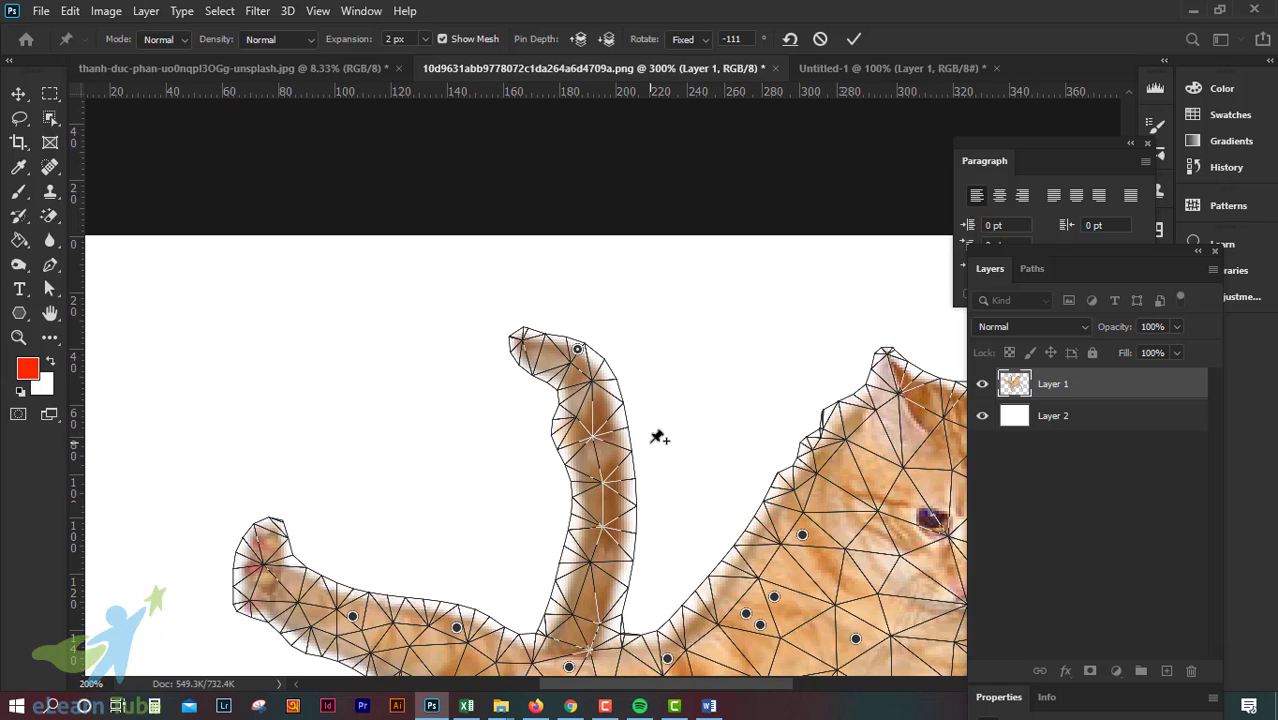
Step: Apply the Puppet Warp to the cat layer
key(ctrl+minus)
key(ctrl+minus)
key(ctrl+plus)
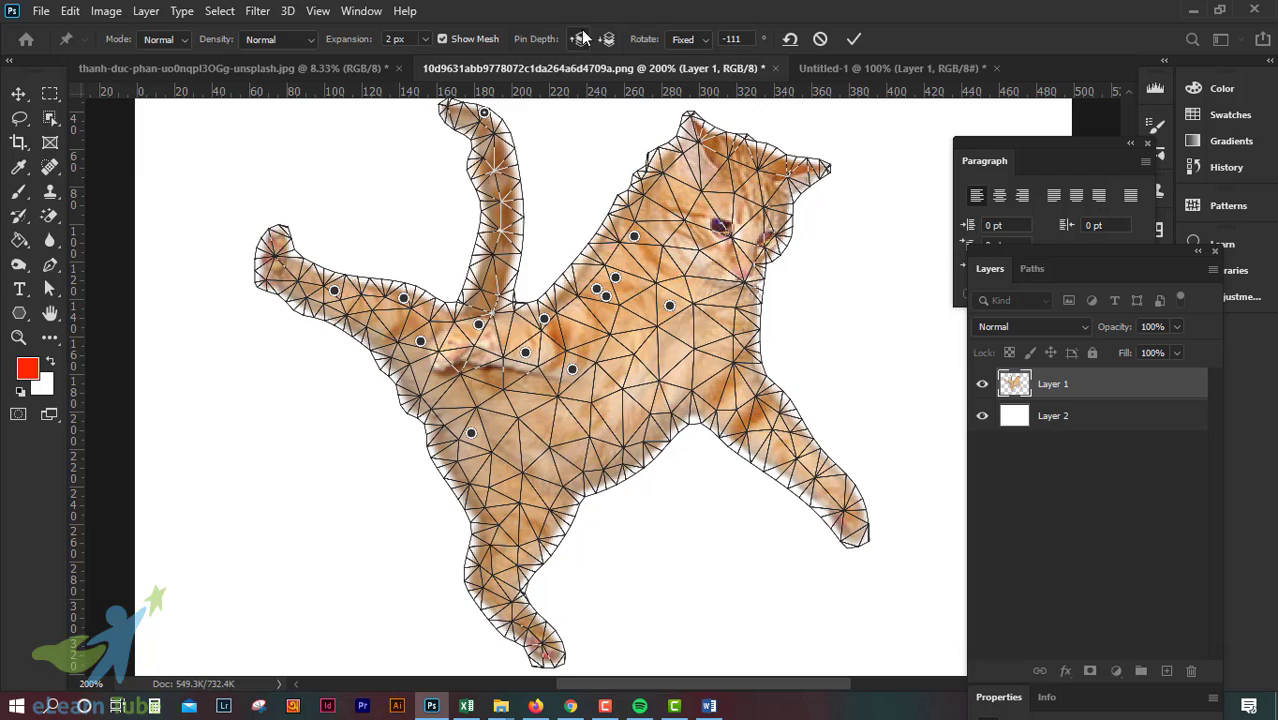
click(179, 38)
click(565, 8)
click(854, 43)
key(ctrl+minus)
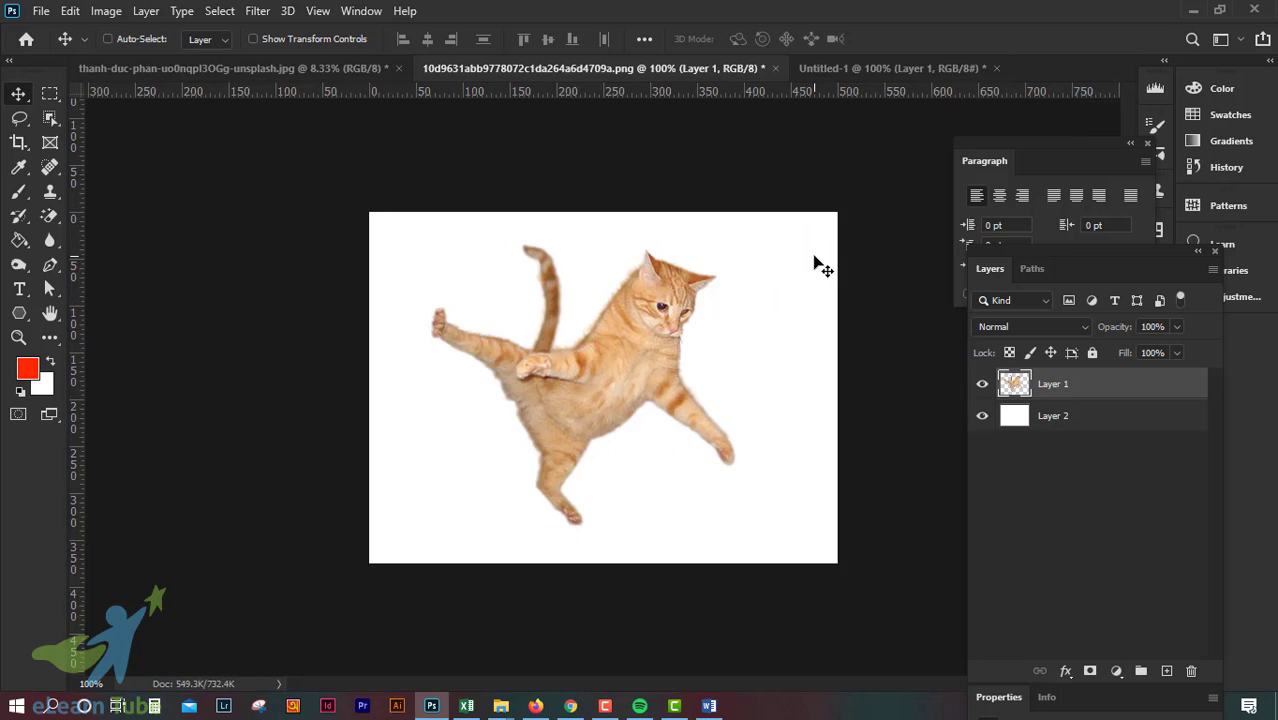
key(ctrl+plus)
Step: Switch to the Untitled-1 document with the rope and fit the whole rope in view
click(881, 69)
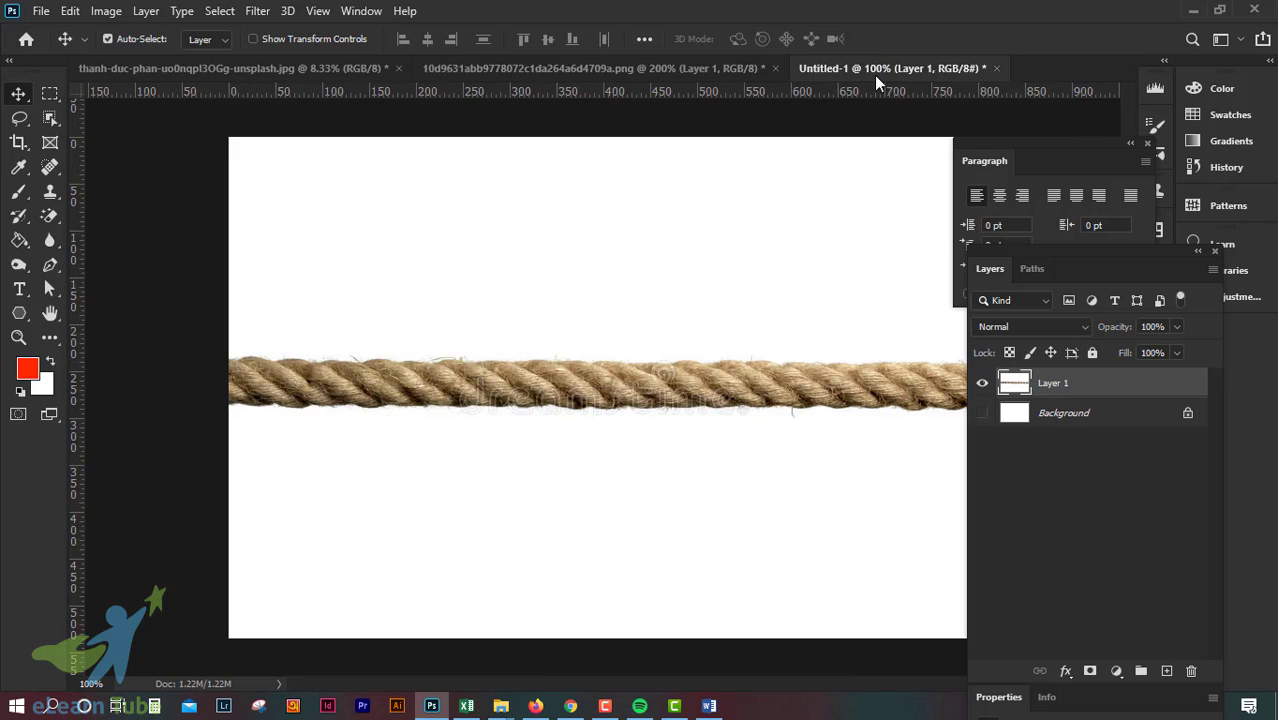
key(ctrl+plus)
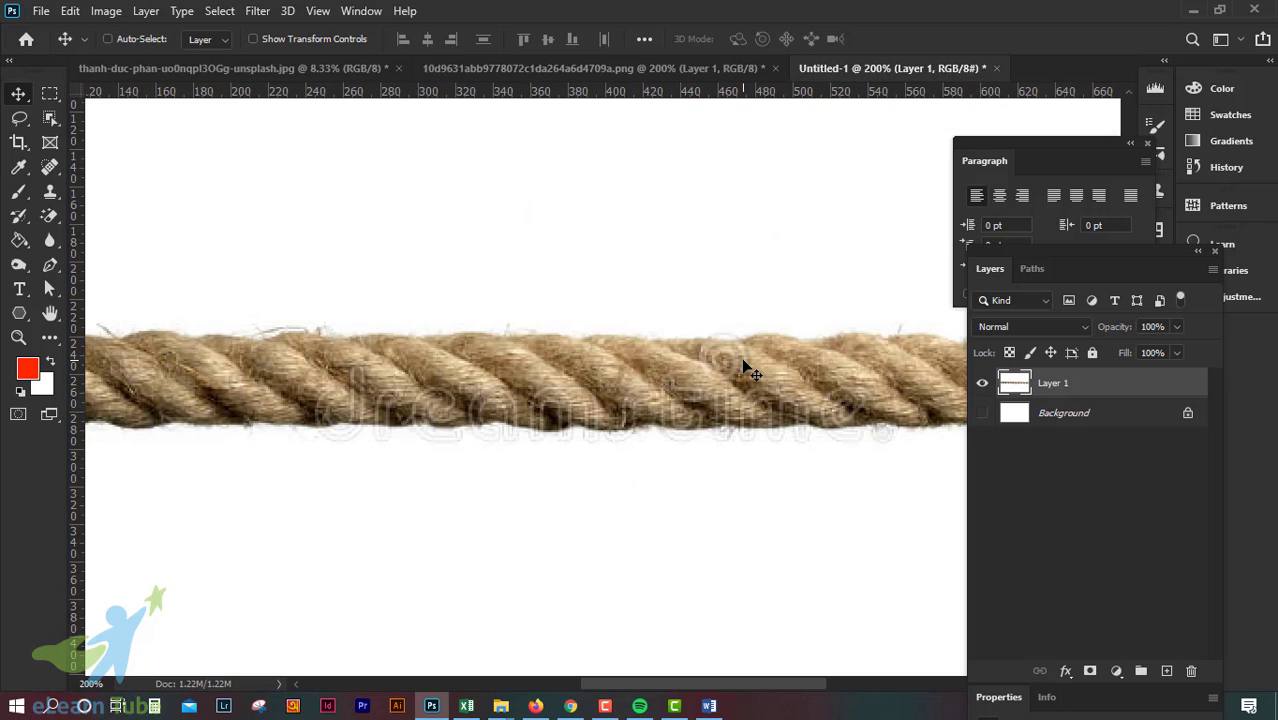
key(ctrl+minus)
key(ctrl+minus)
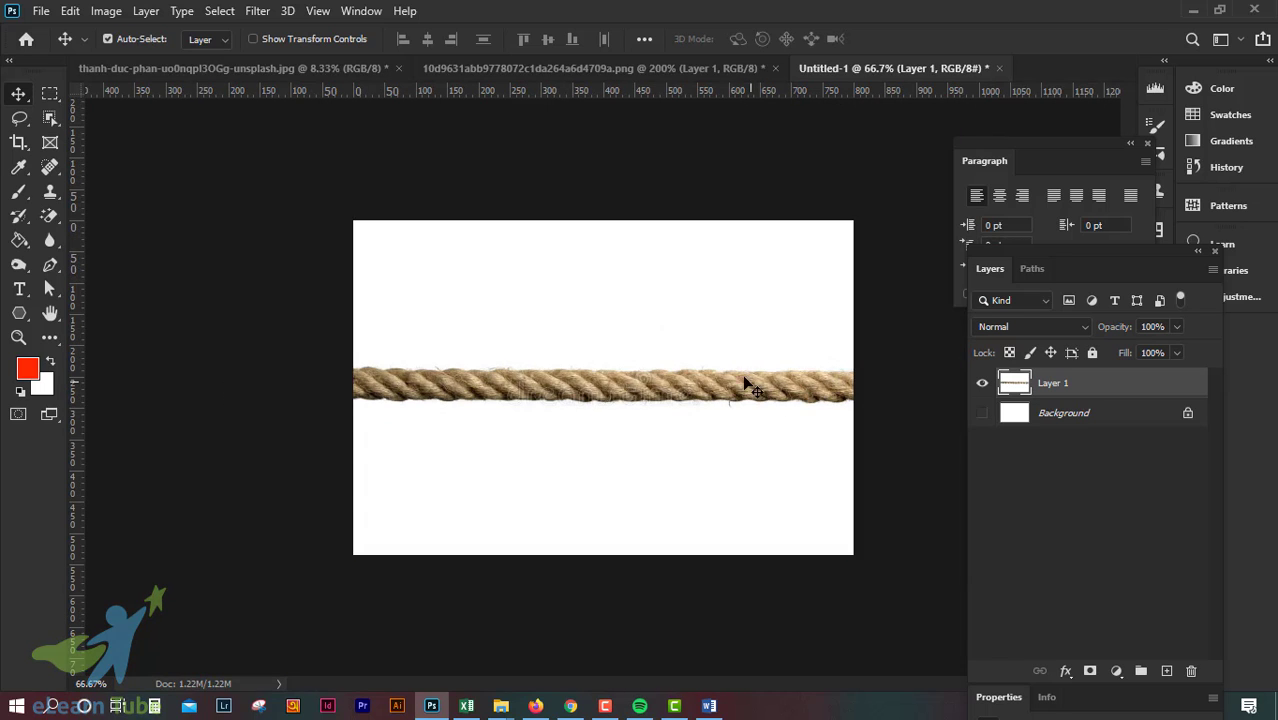
mouse_move(675, 328)
mouse_down()
mouse_move(656, 437)
mouse_move(793, 317)
mouse_move(685, 422)
mouse_move(710, 331)
mouse_move(716, 352)
mouse_move(685, 342)
mouse_move(710, 385)
mouse_move(673, 312)
mouse_move(684, 324)
mouse_up()
Step: Erase the white areas above and below the rope on Layer 1 with the Magic Eraser tool
click(54, 216)
click(133, 256)
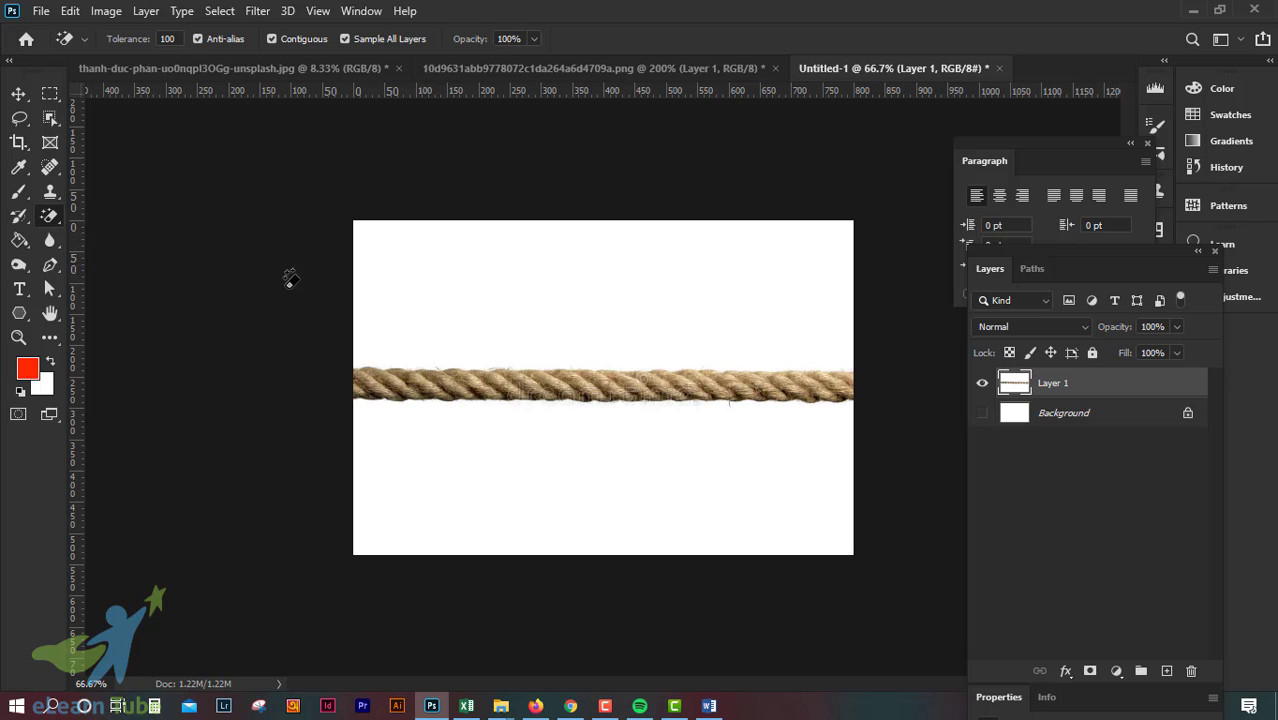
click(552, 296)
click(645, 472)
Step: Show the Background layer and move the rope slightly upward on the canvas
click(19, 94)
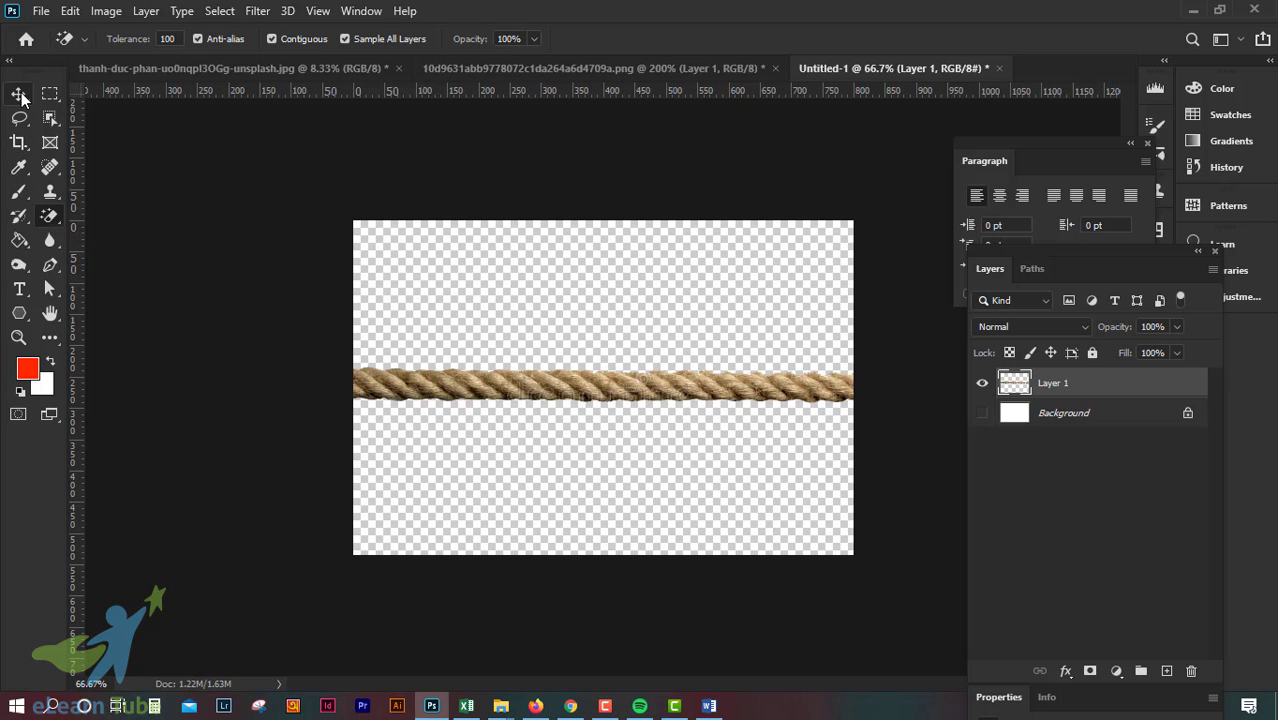
key(ctrl+plus)
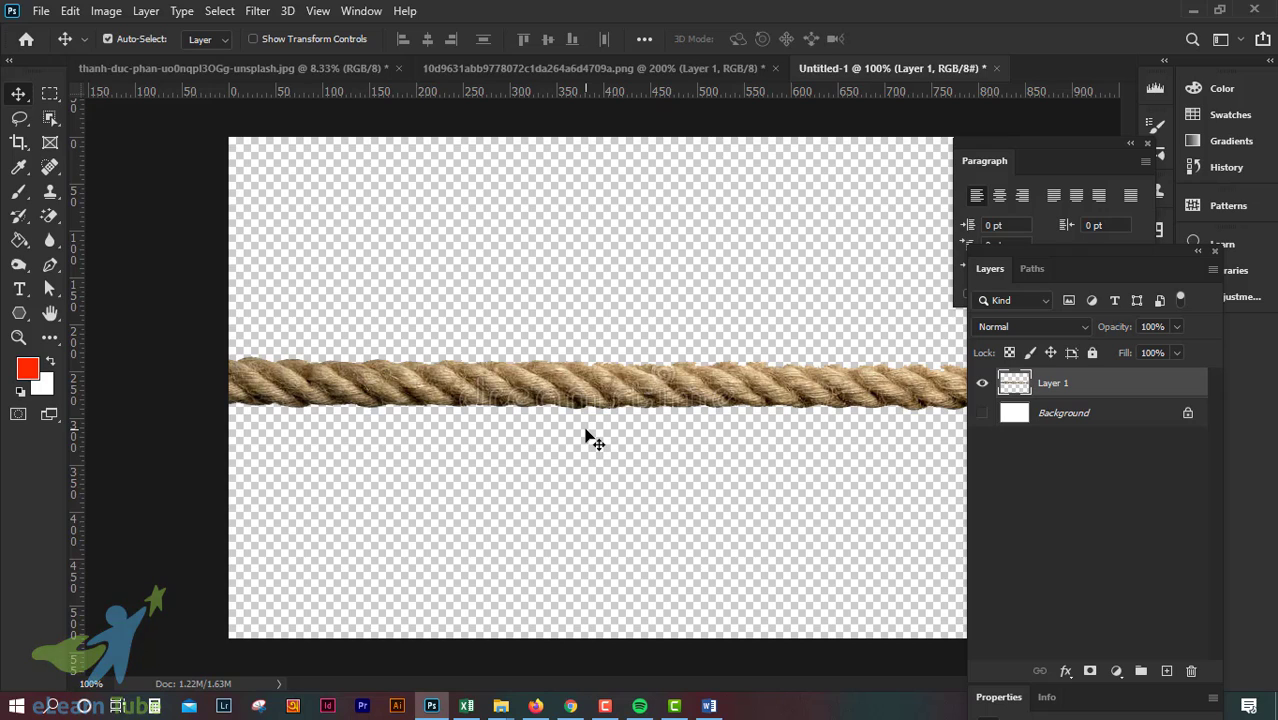
key(ctrl+minus)
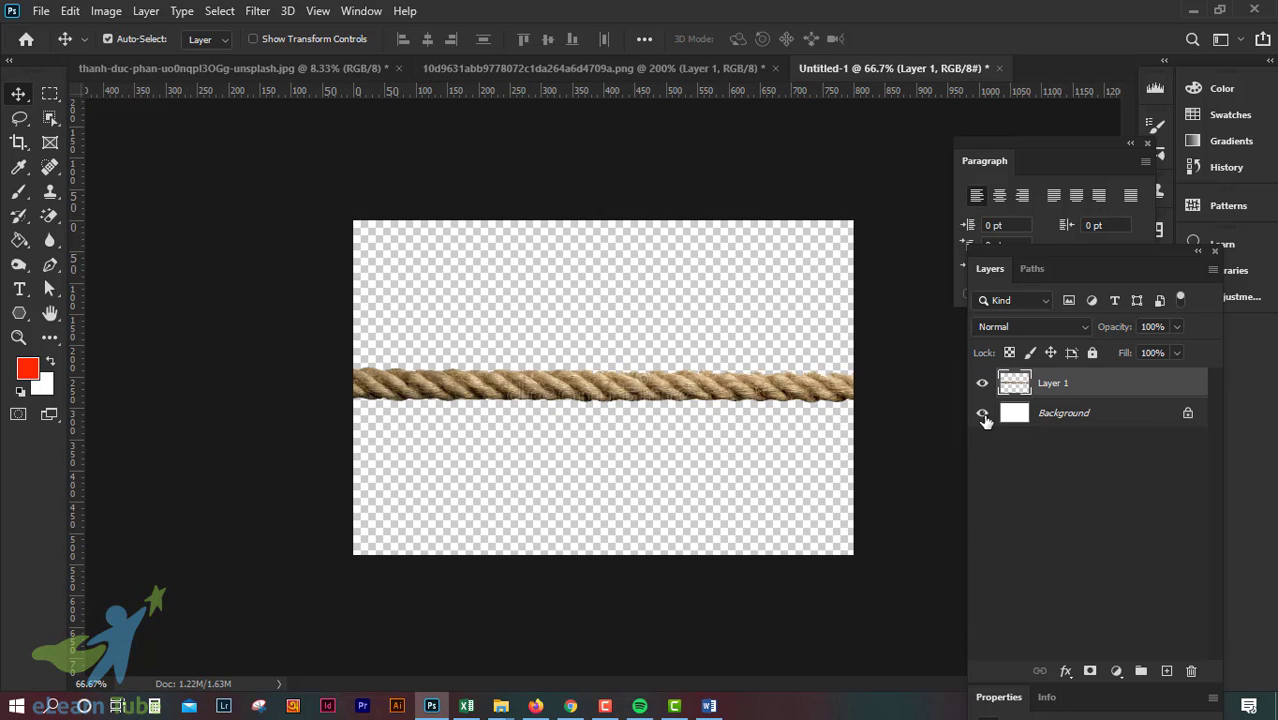
click(982, 414)
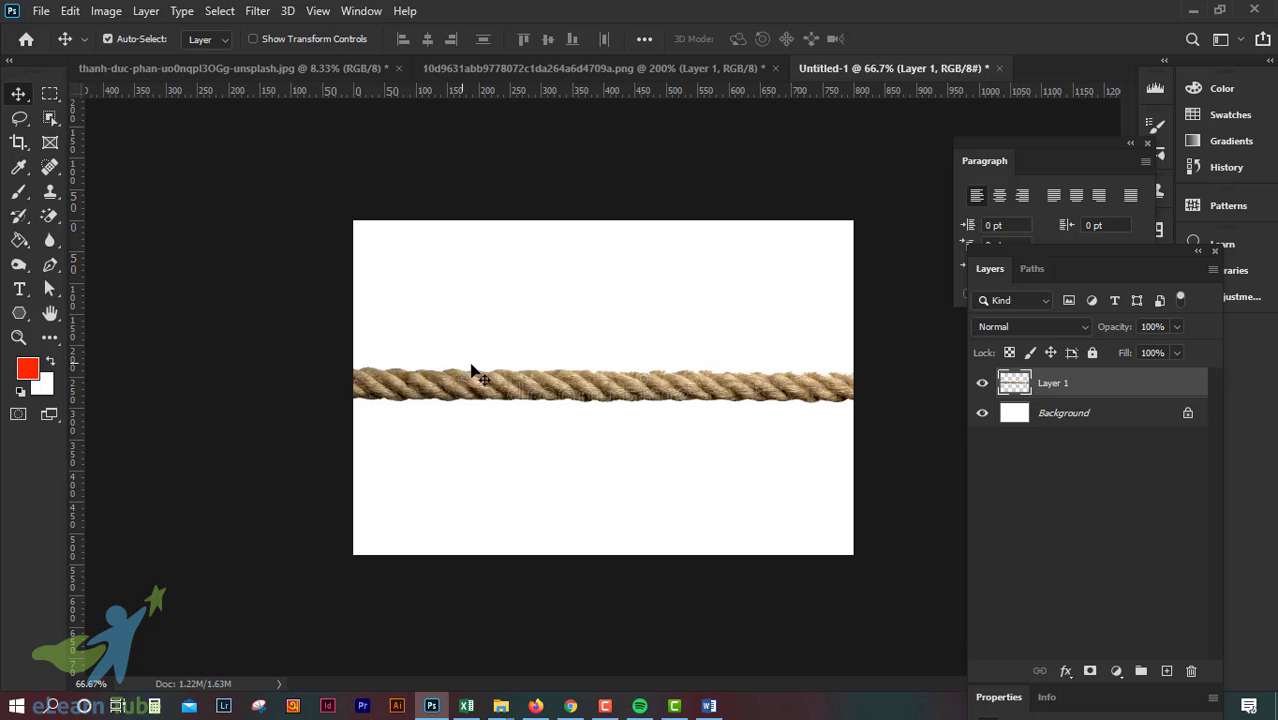
mouse_move(472, 368)
mouse_down()
mouse_move(653, 340)
mouse_move(456, 434)
mouse_move(540, 424)
mouse_move(591, 285)
mouse_move(530, 362)
mouse_move(486, 358)
mouse_up()
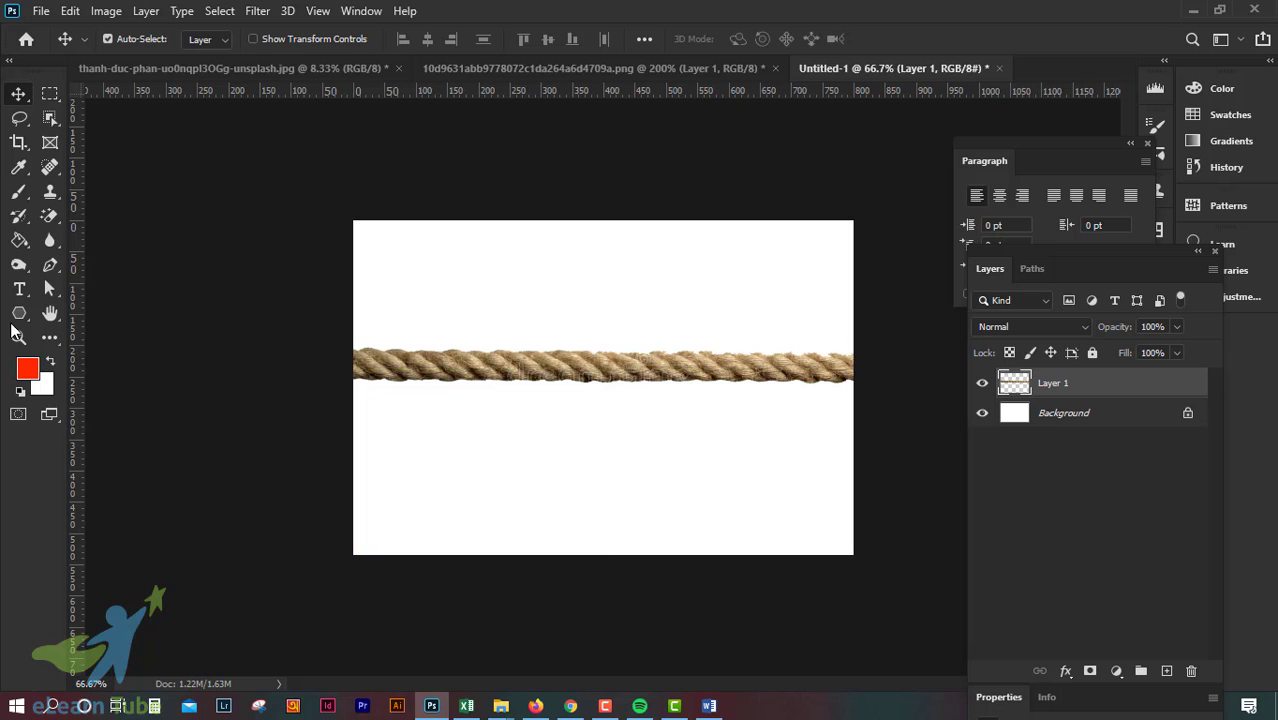
Step: Start Puppet Warp on the rope and place three pins: near its left end, left of the middle and farther right
click(70, 11)
click(140, 382)
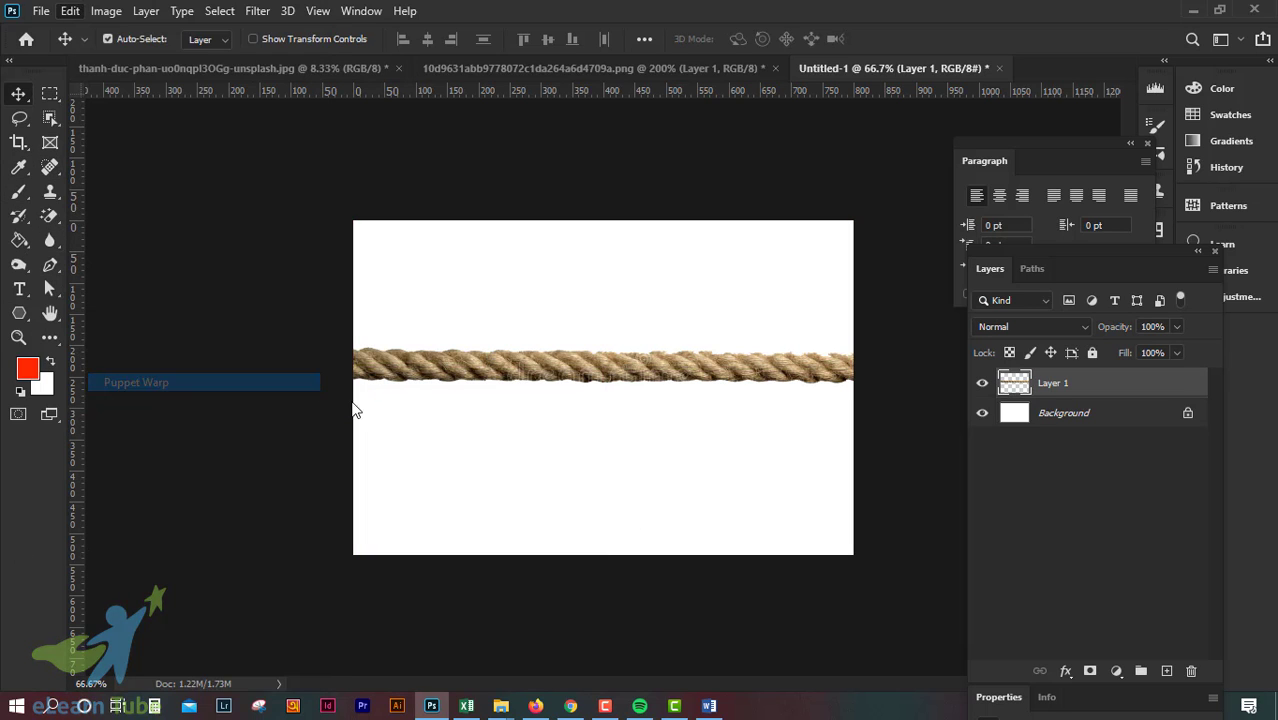
key(ctrl+plus)
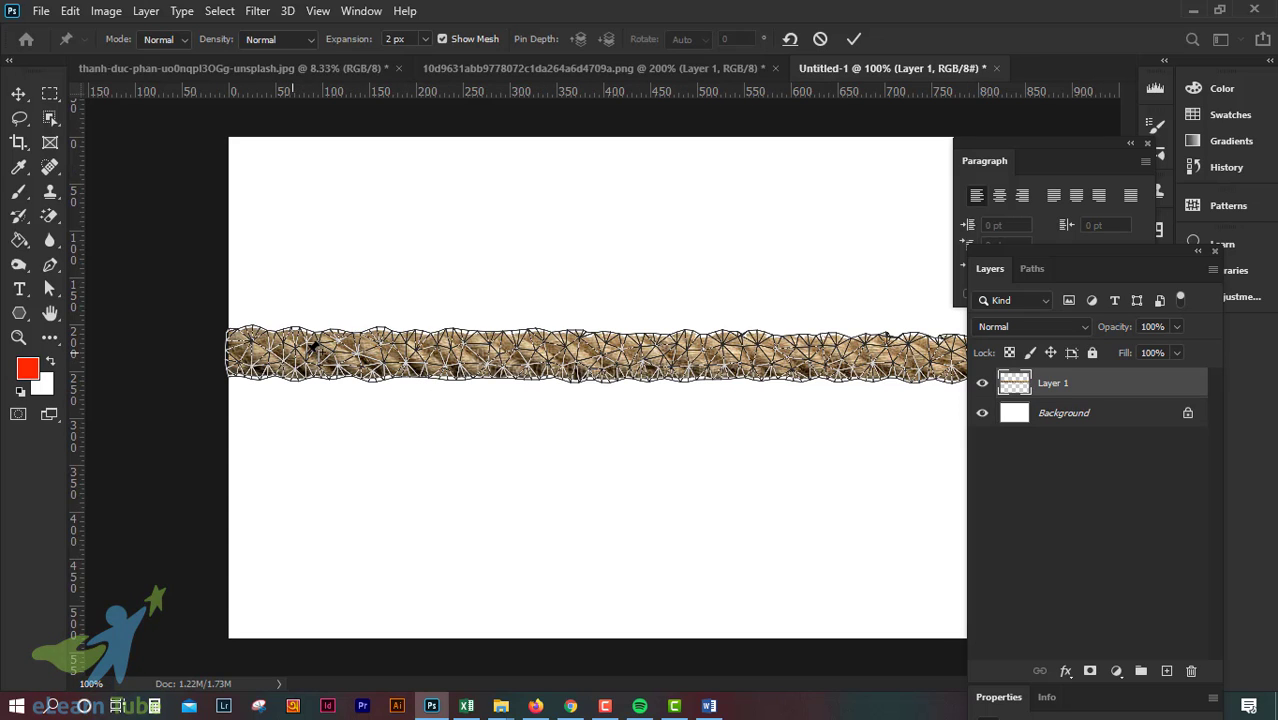
click(302, 352)
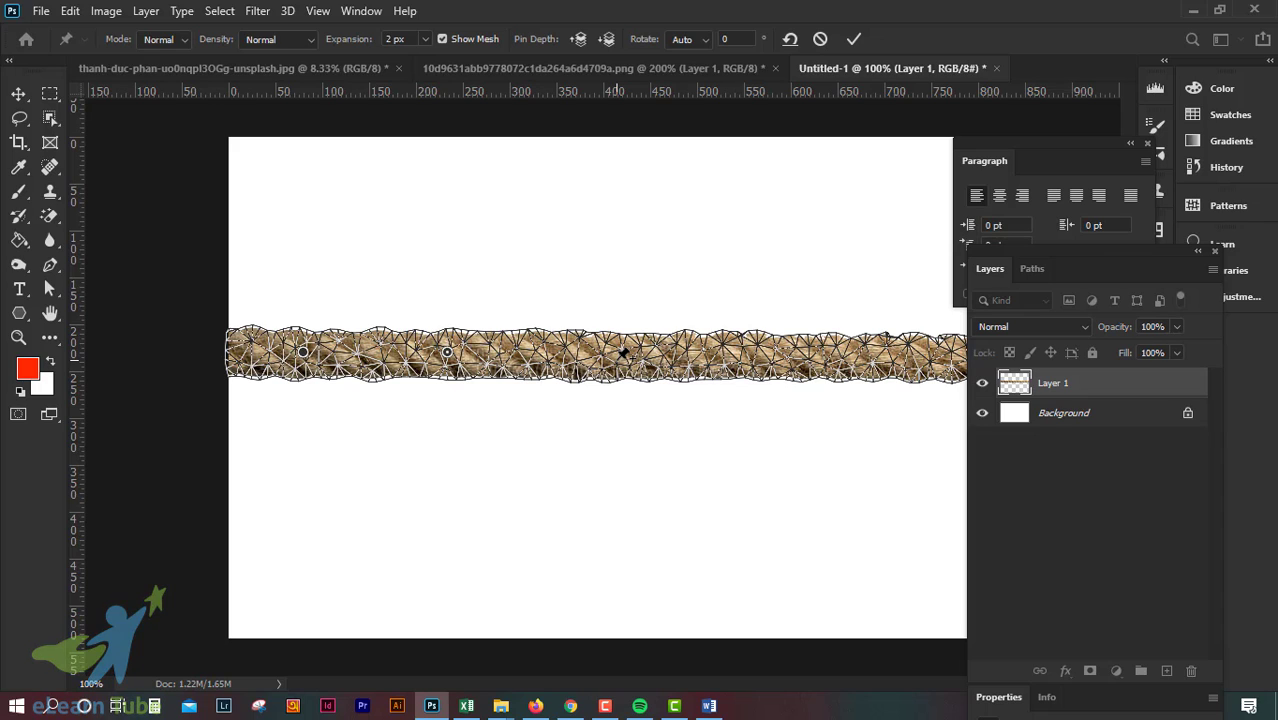
key(Delete)
click(537, 358)
click(780, 358)
Step: Bend the rope into a loop by moving its outer pins, then pinning its right end and pulling that across to the left
drag(304, 355, 702, 286)
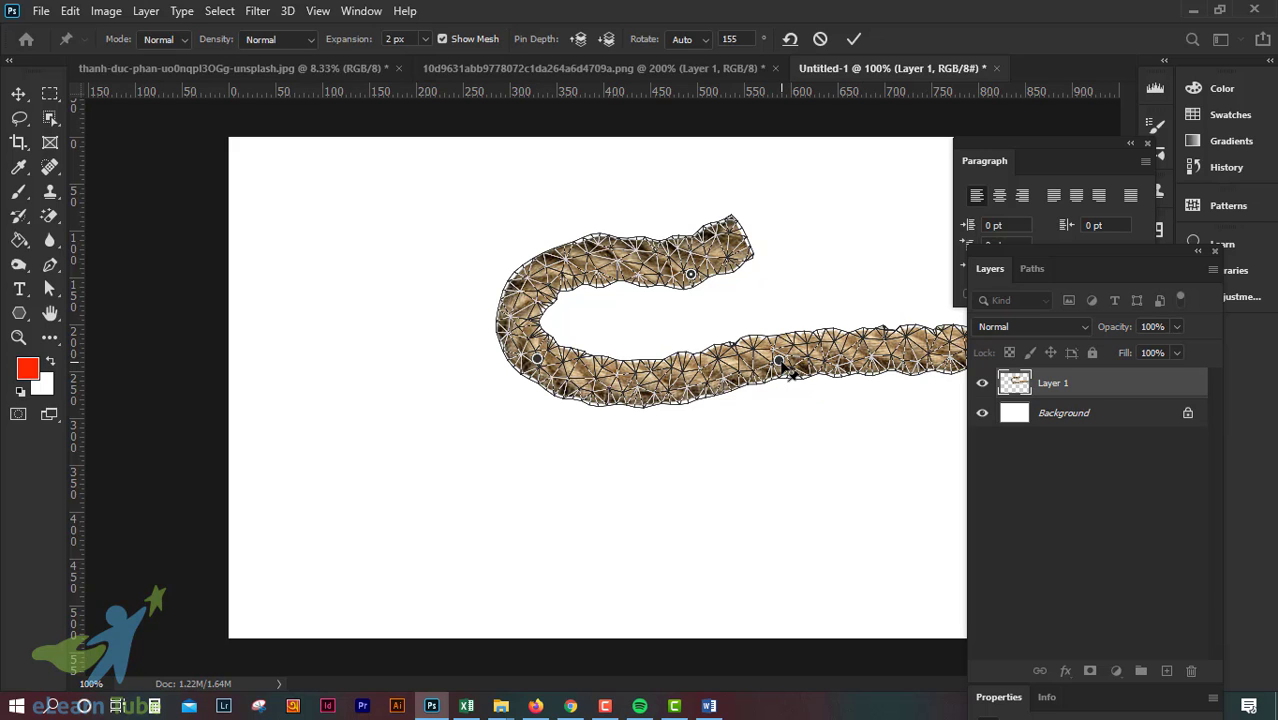
drag(780, 375, 715, 437)
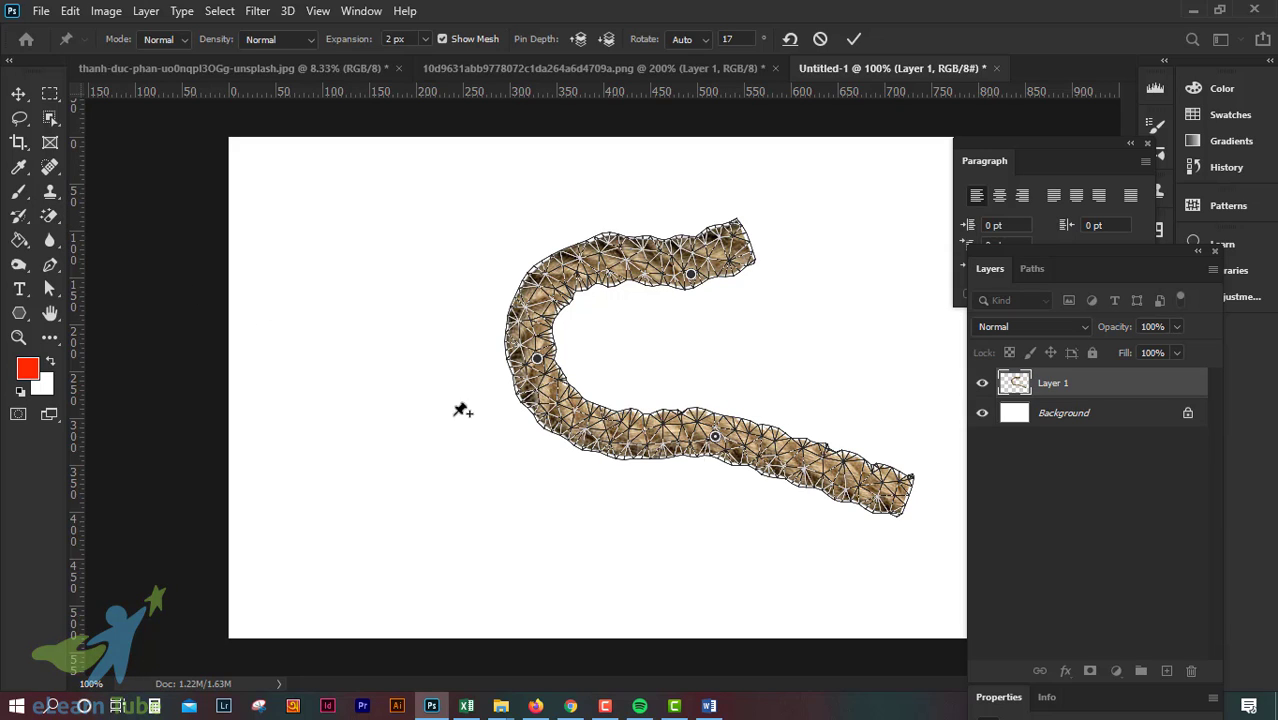
click(892, 490)
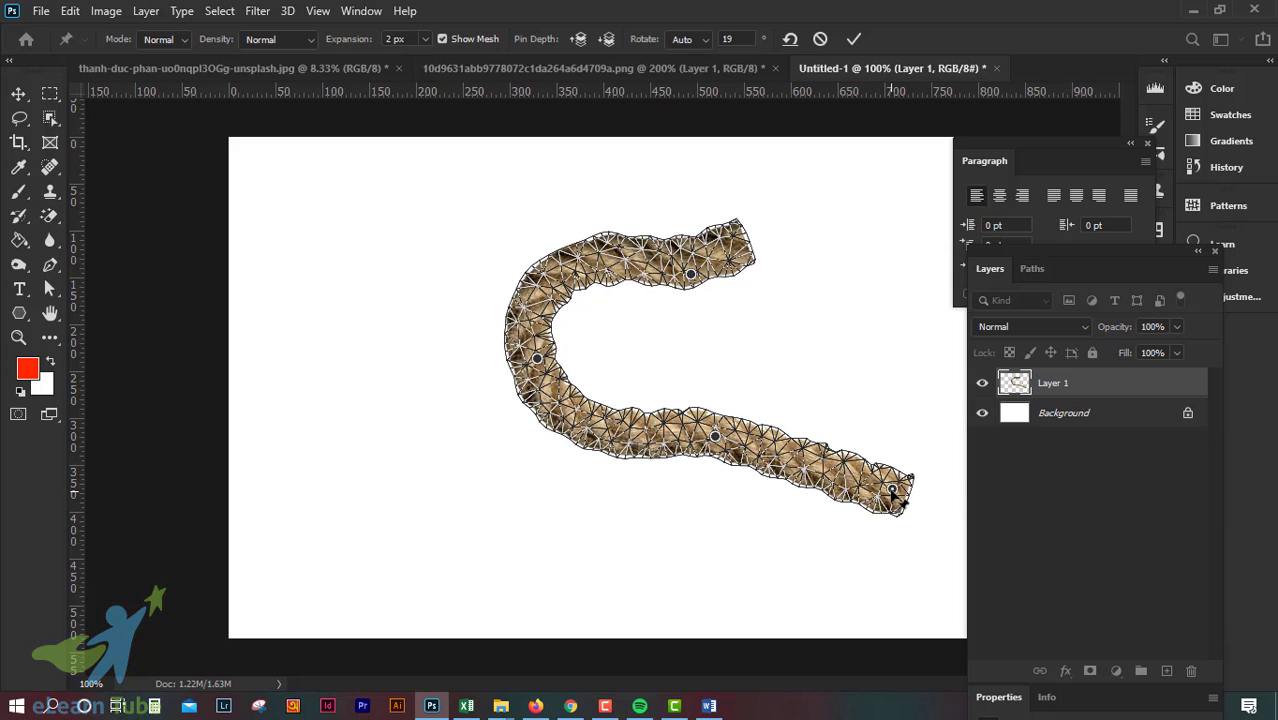
drag(892, 490, 475, 392)
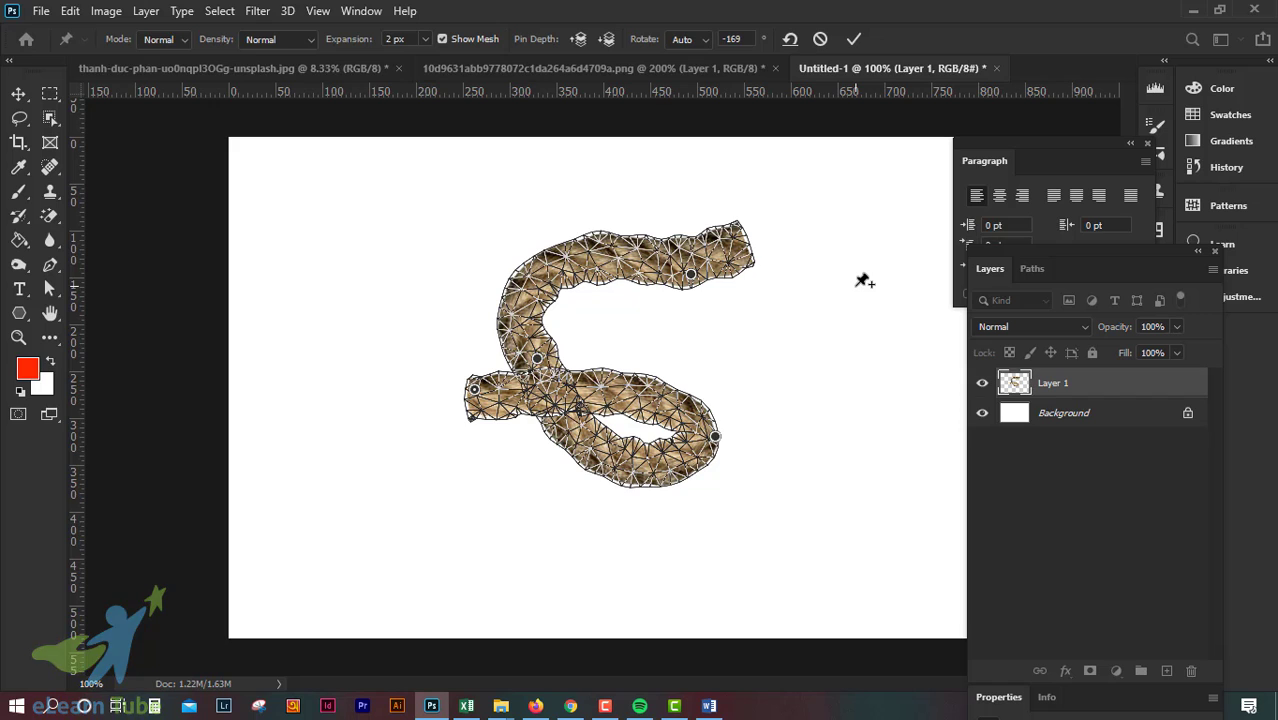
Step: Set the pin depth of the looped end backward so it passes behind the crossing strand, comparing it with the forward order
key(ctrl+plus)
key(ctrl+plus)
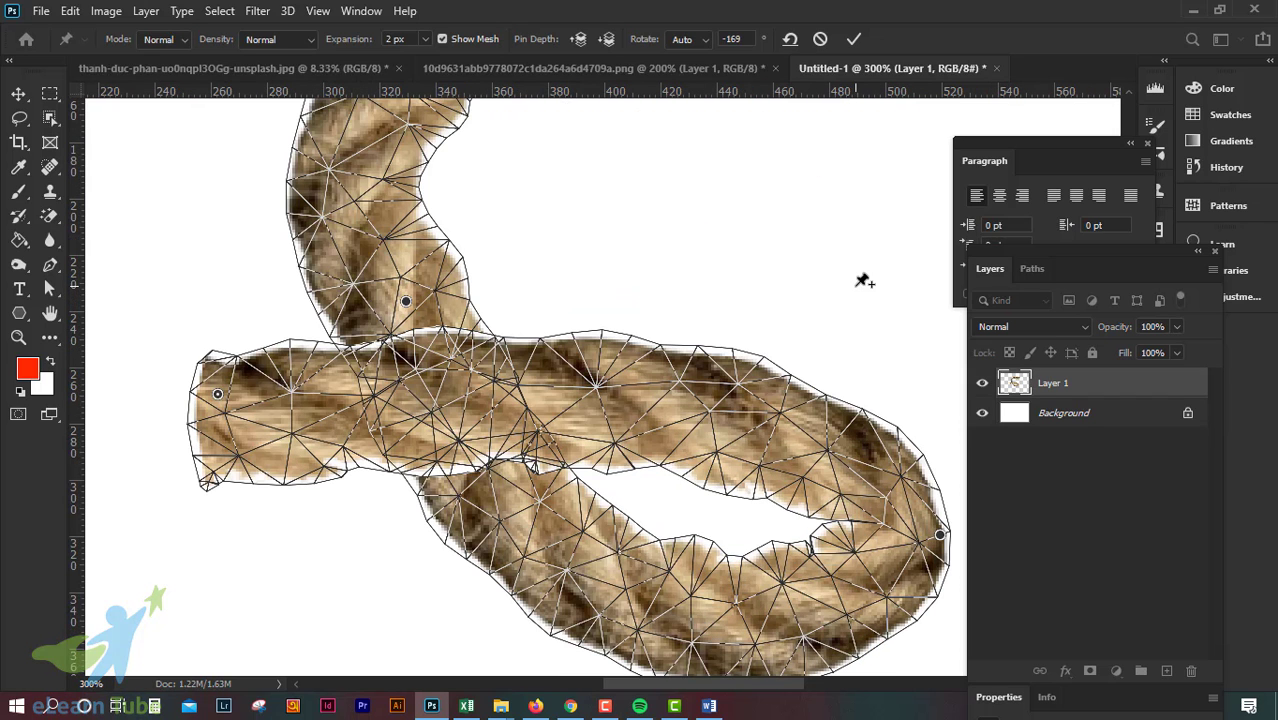
key(ctrl+minus)
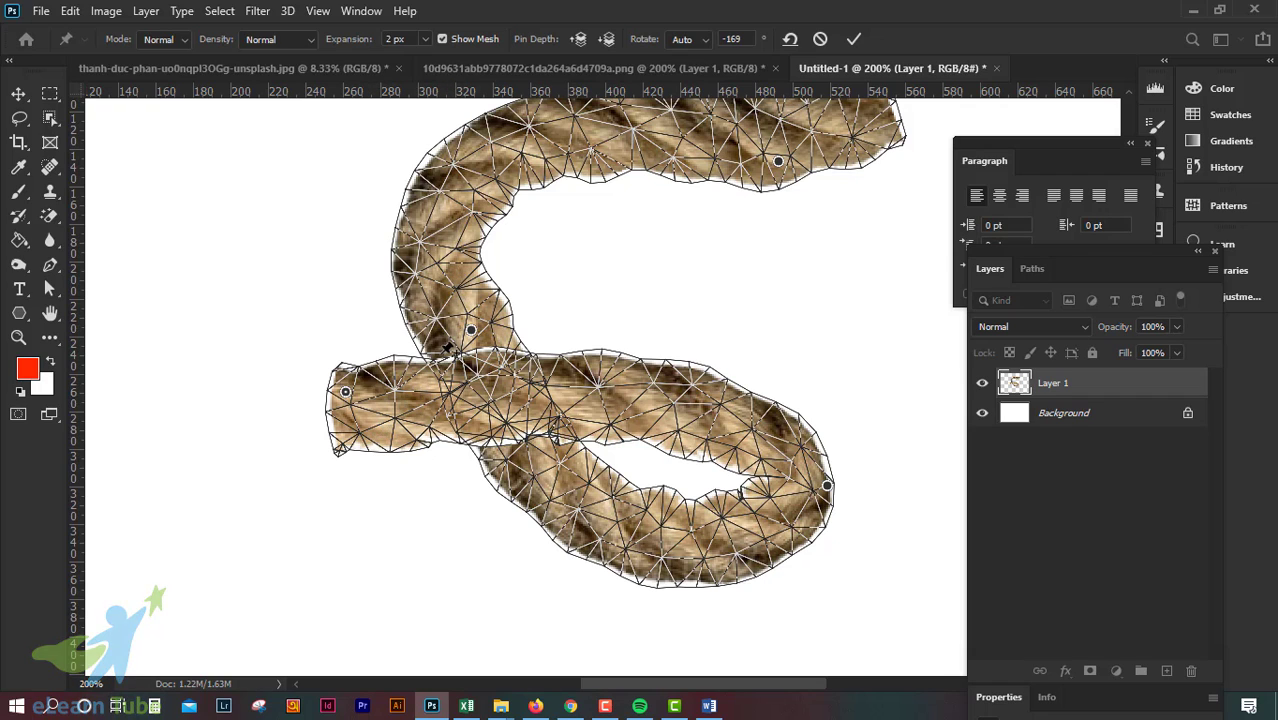
click(603, 41)
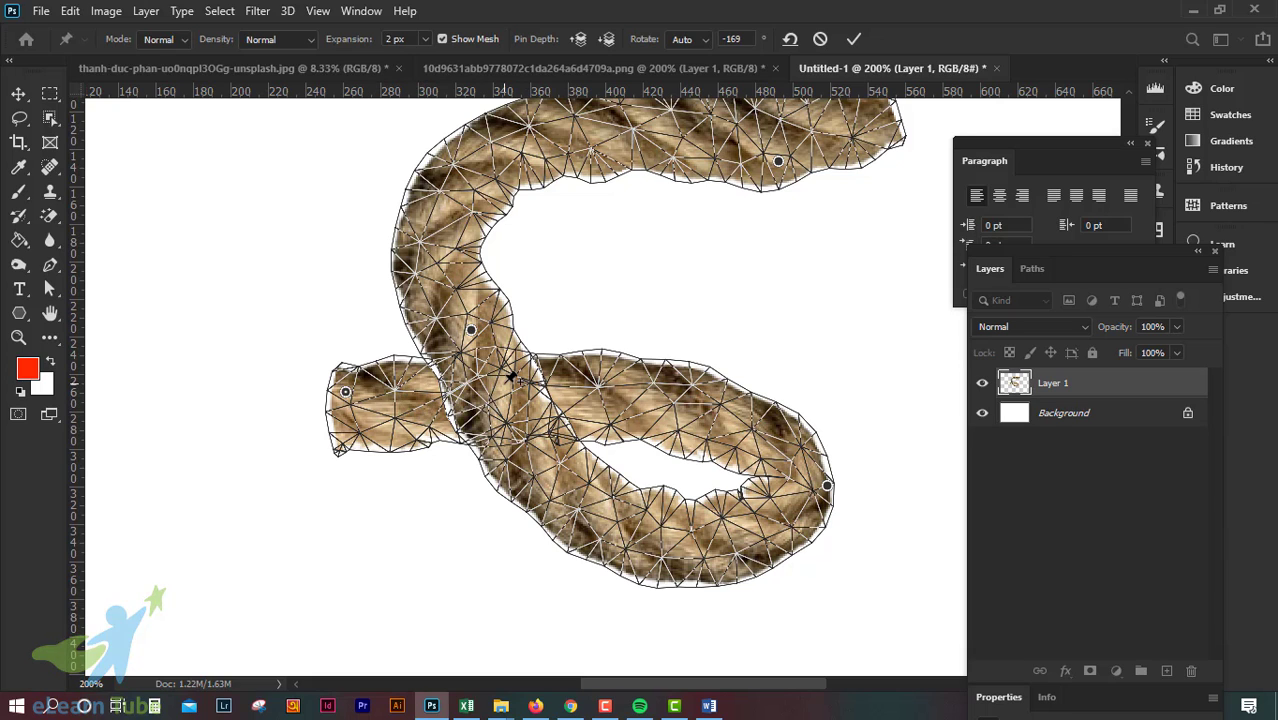
key(ctrl+minus)
key(ctrl+plus)
click(580, 39)
click(608, 39)
key(ctrl+minus)
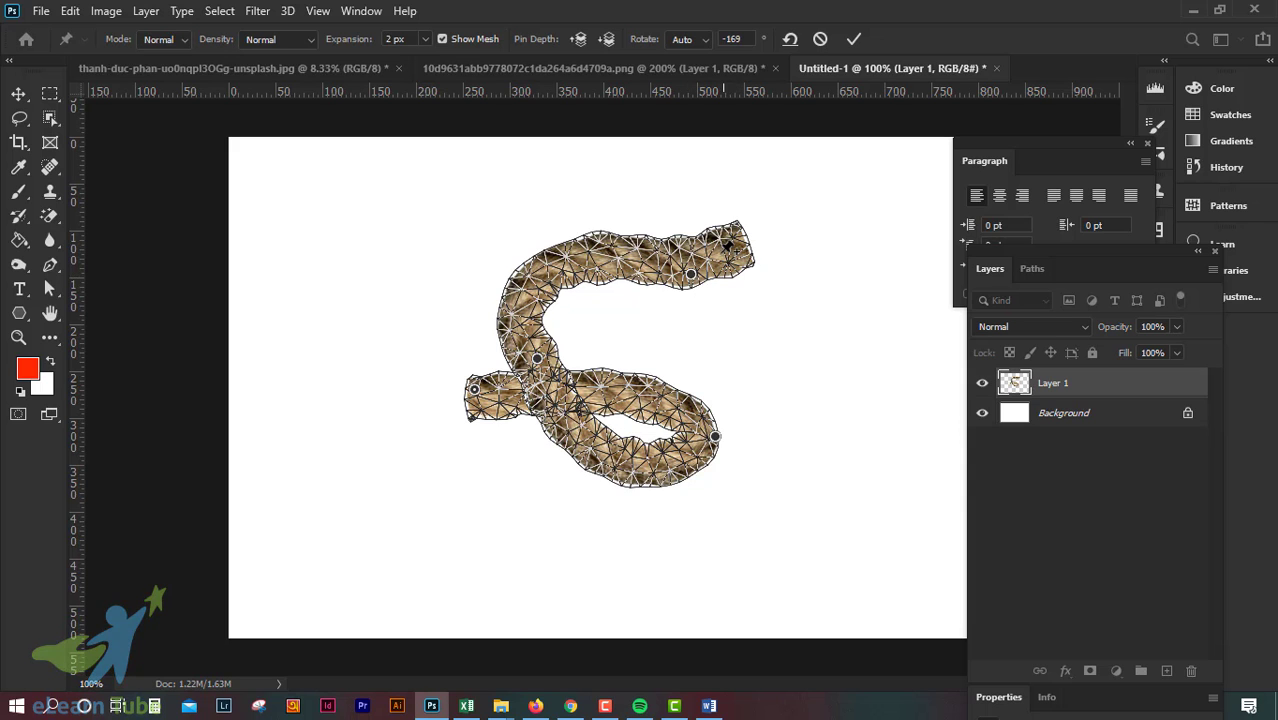
Step: Pull the pin near the rope's upper end down and to the left, and apply the warp
drag(693, 276, 684, 360)
drag(724, 310, 697, 313)
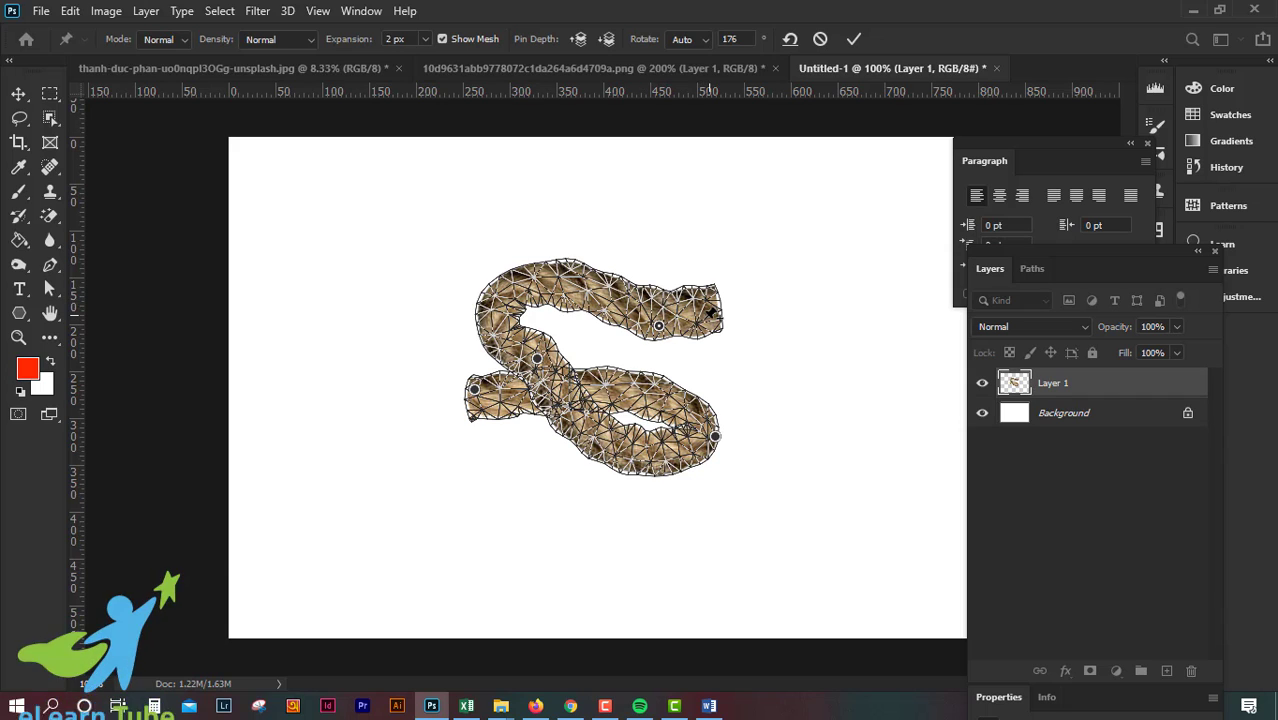
click(853, 39)
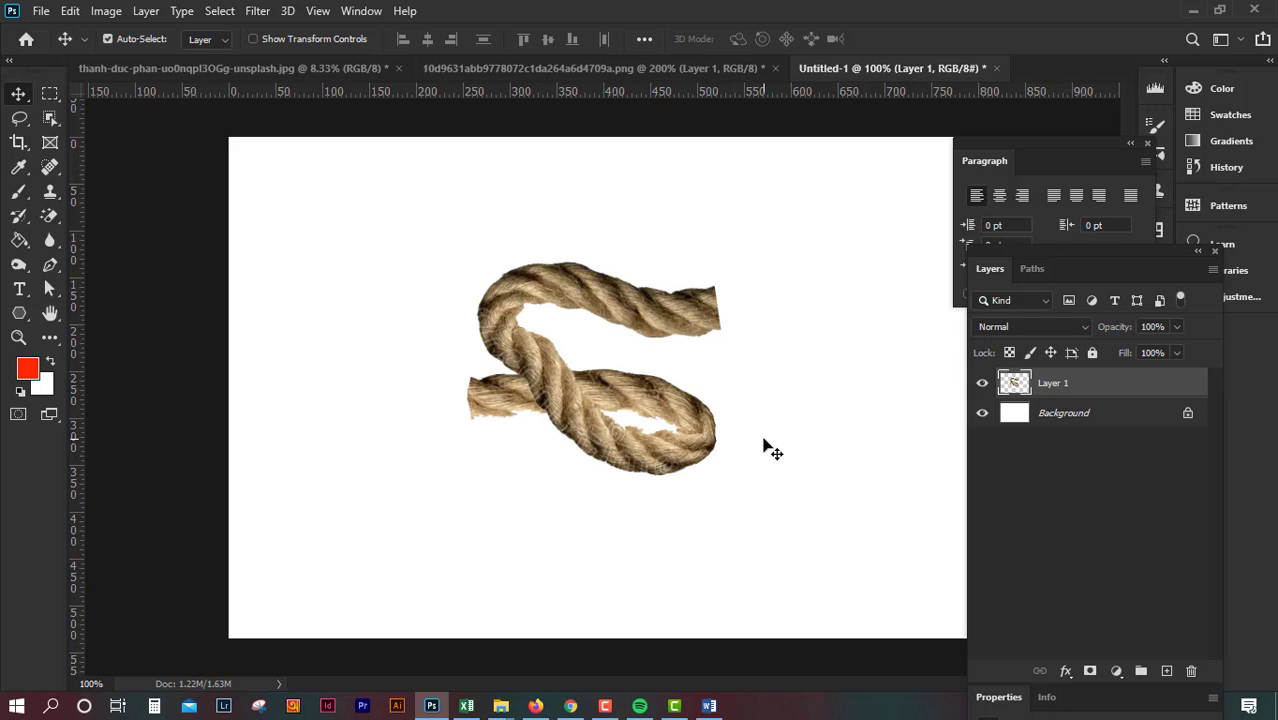
Step: Switch to the document with the woman's portrait photo
click(665, 72)
click(365, 70)
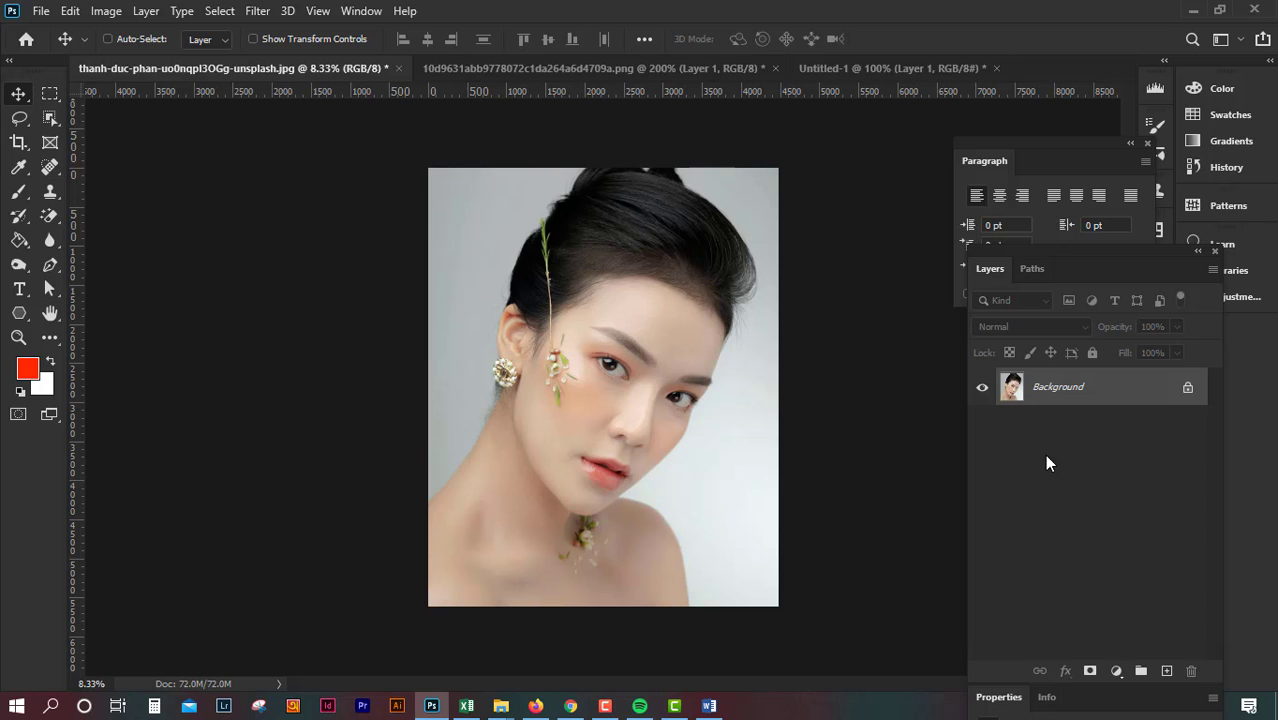
Step: Duplicate the Background layer and hide the original
key(ctrl+j)
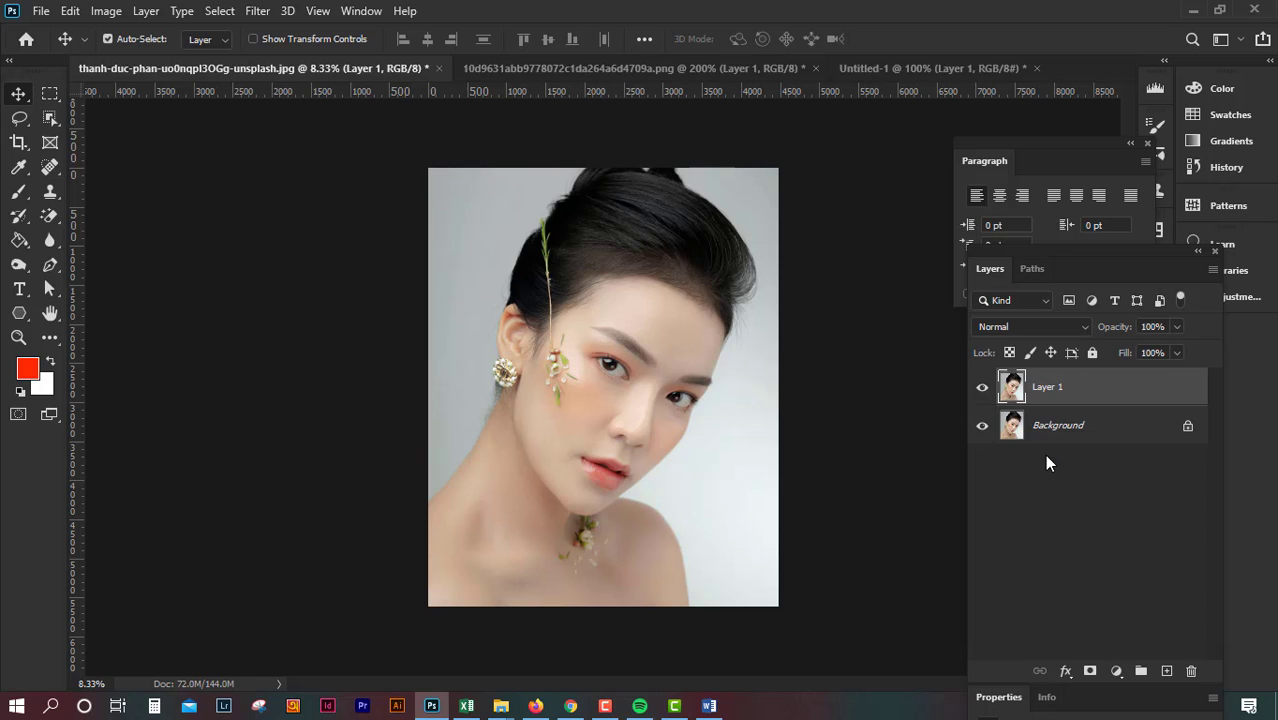
click(984, 429)
Step: Try to select the woman's hair and face with the Object Selection tool
click(49, 219)
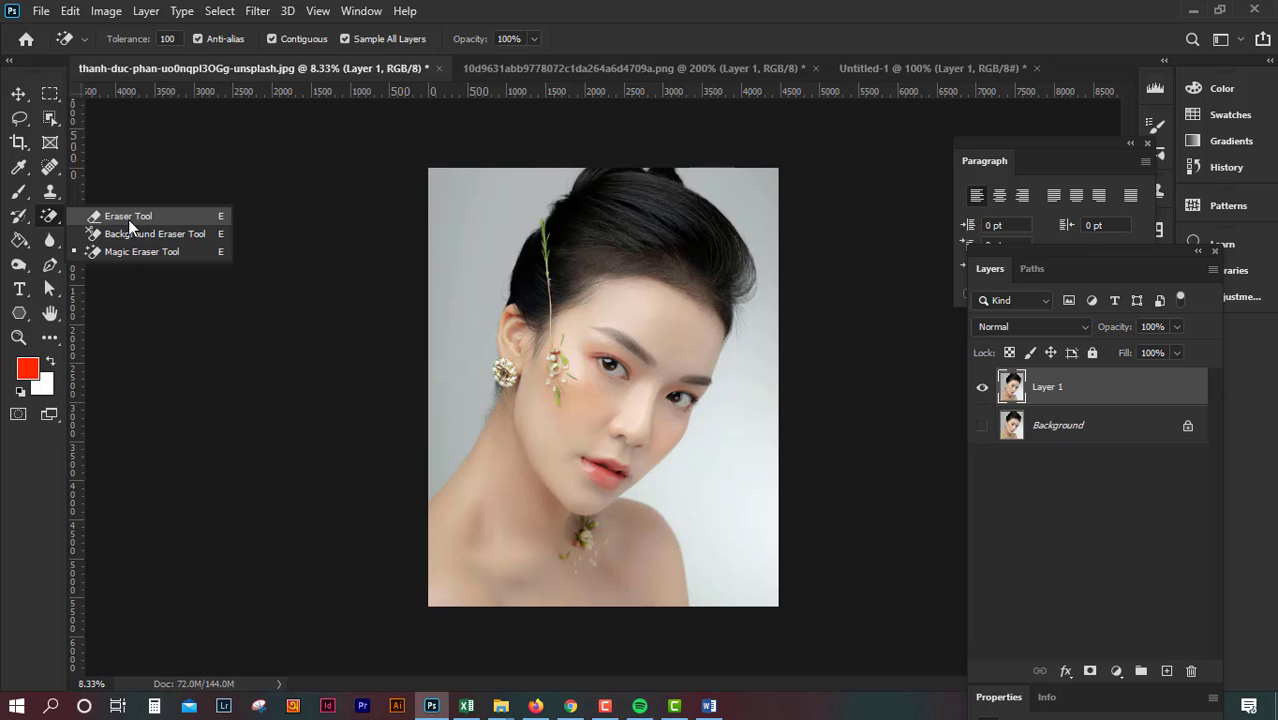
click(50, 99)
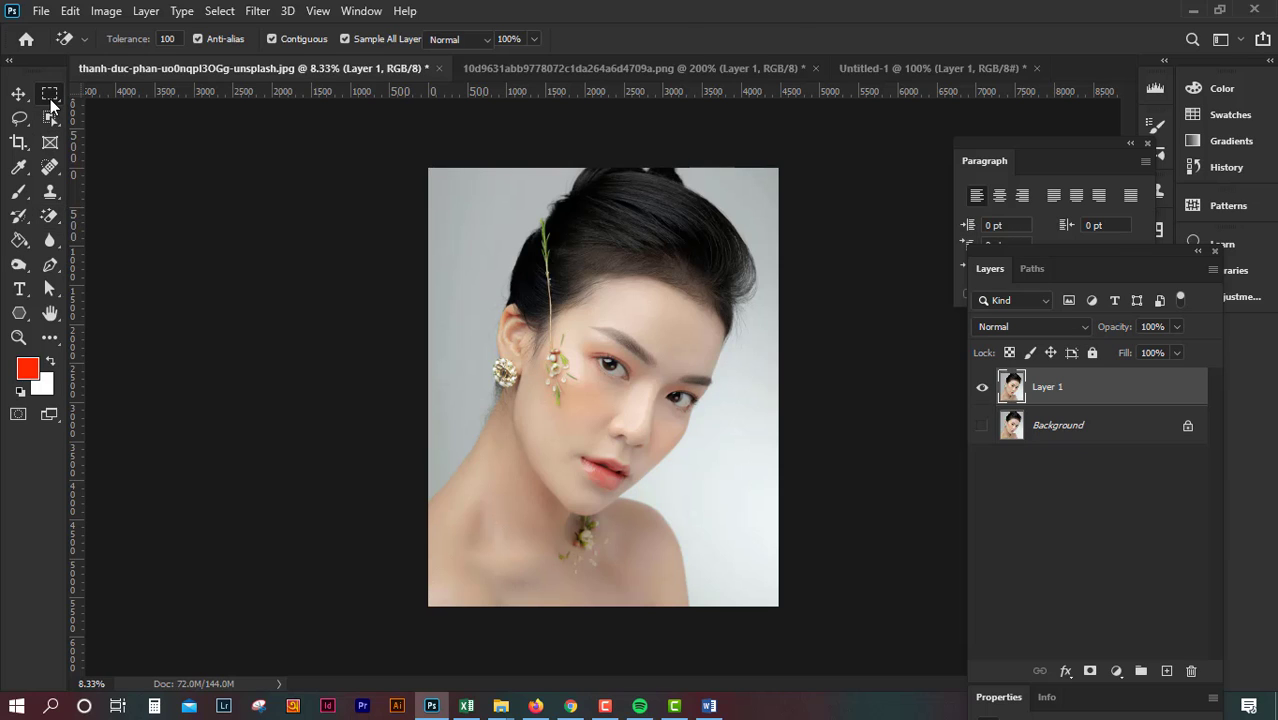
click(51, 118)
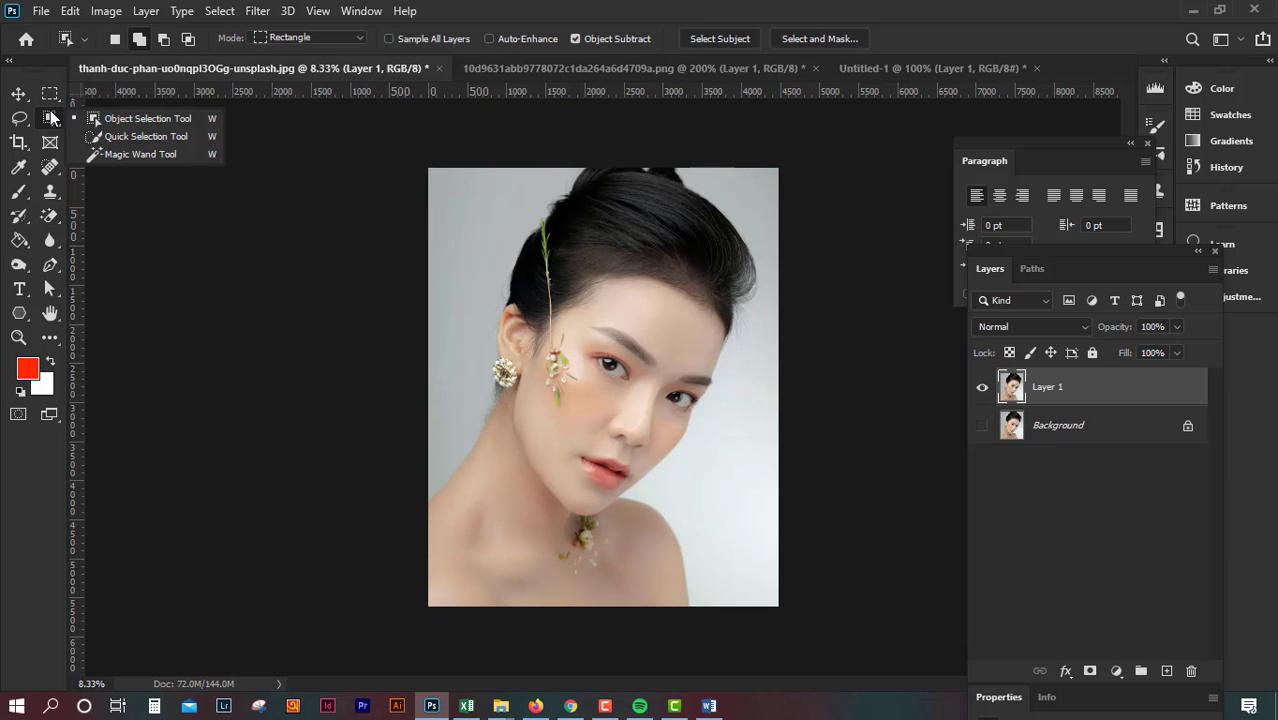
click(121, 119)
drag(571, 229, 619, 591)
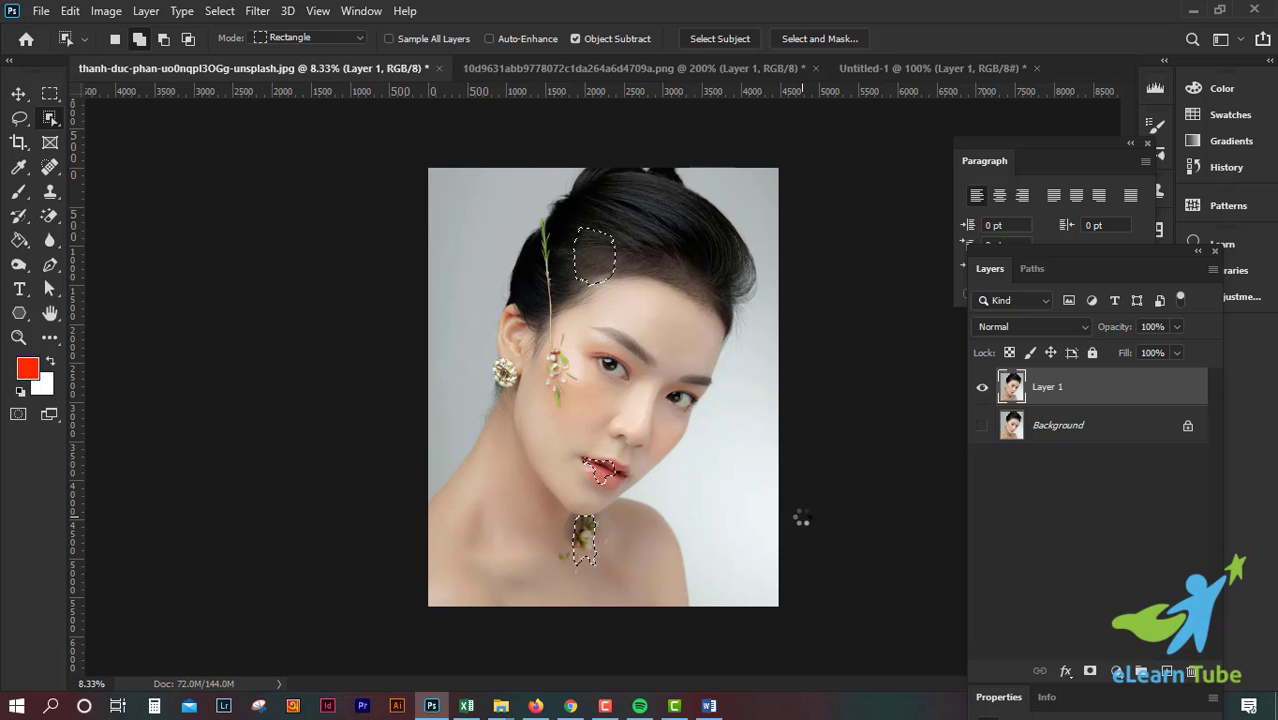
right_click(50, 122)
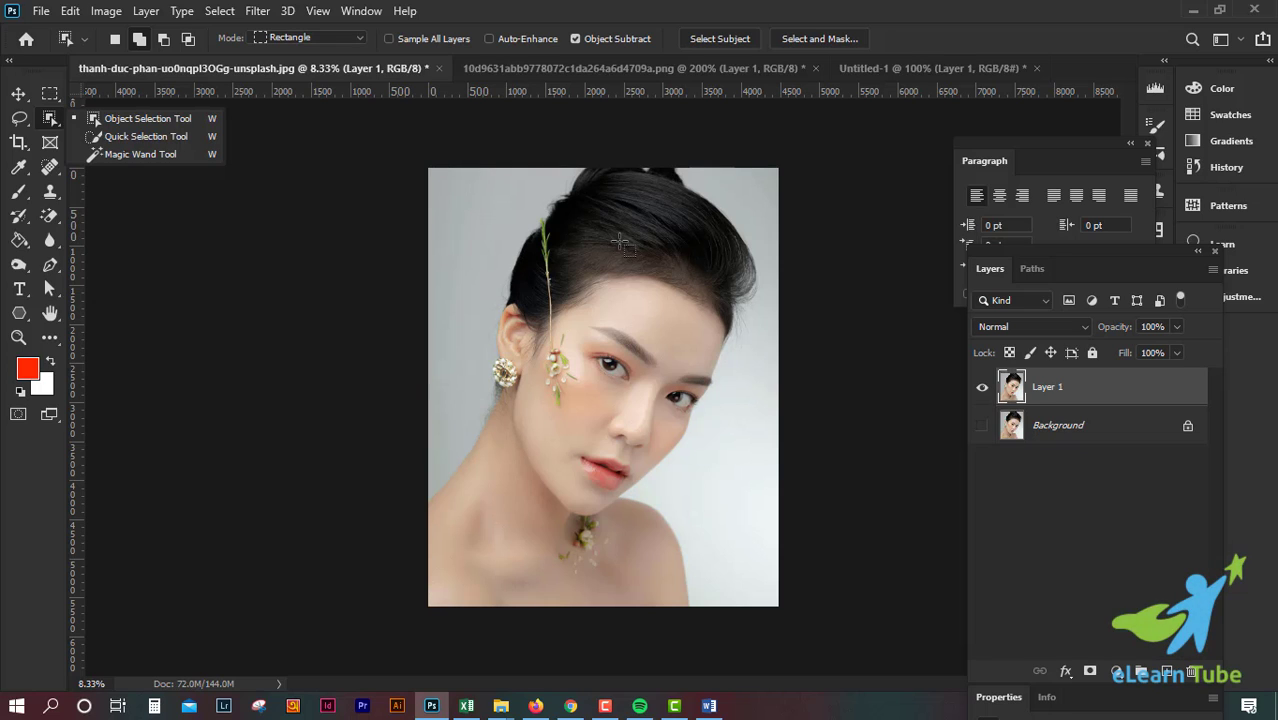
key(Escape)
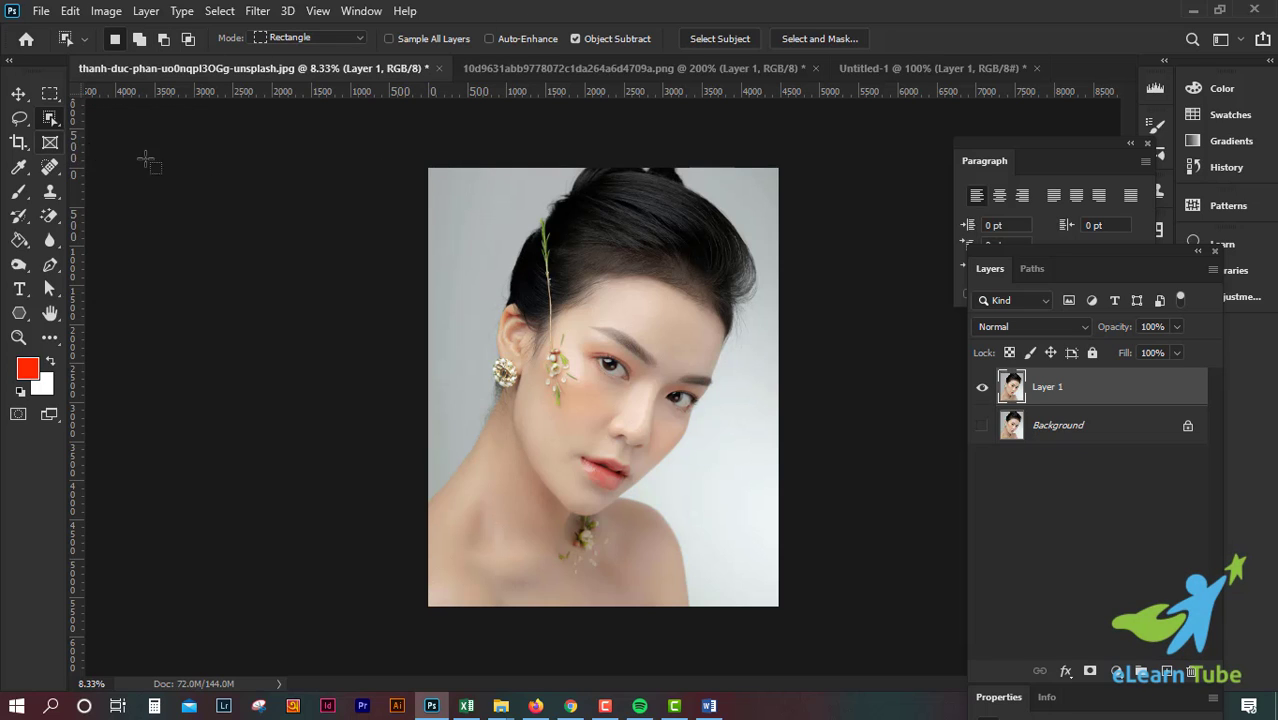
drag(606, 220, 670, 366)
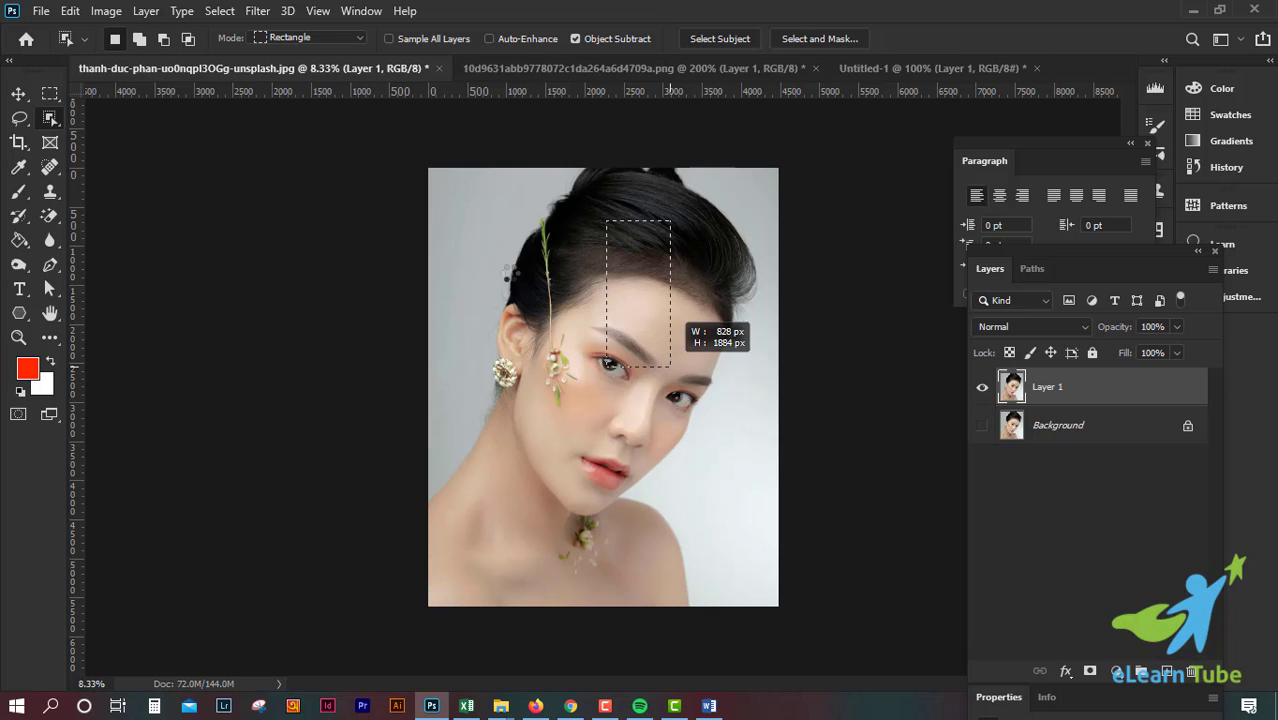
Step: Try to select the woman's hair and face with the Magic Wand tool at tolerance 80, and undo the face selection
right_click(52, 122)
click(117, 154)
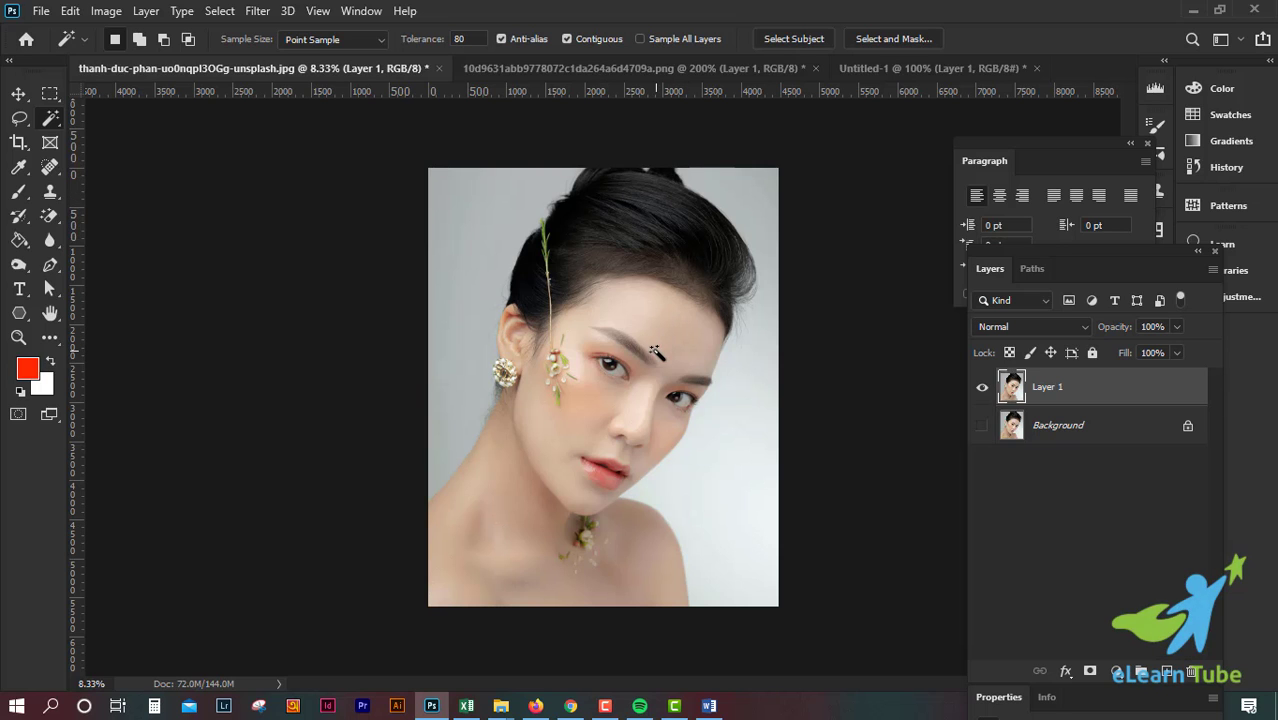
click(610, 255)
mouse_move(608, 252)
mouse_down()
mouse_move(614, 333)
mouse_move(620, 252)
mouse_up()
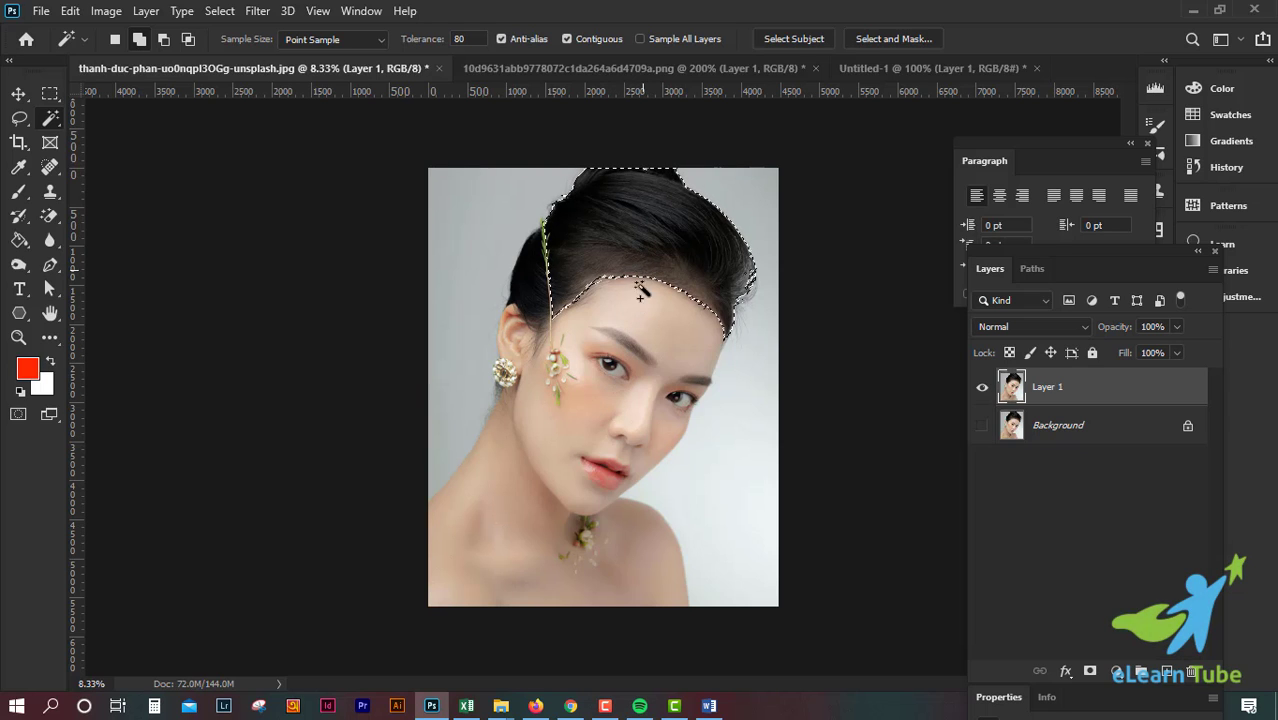
shift+click(616, 428)
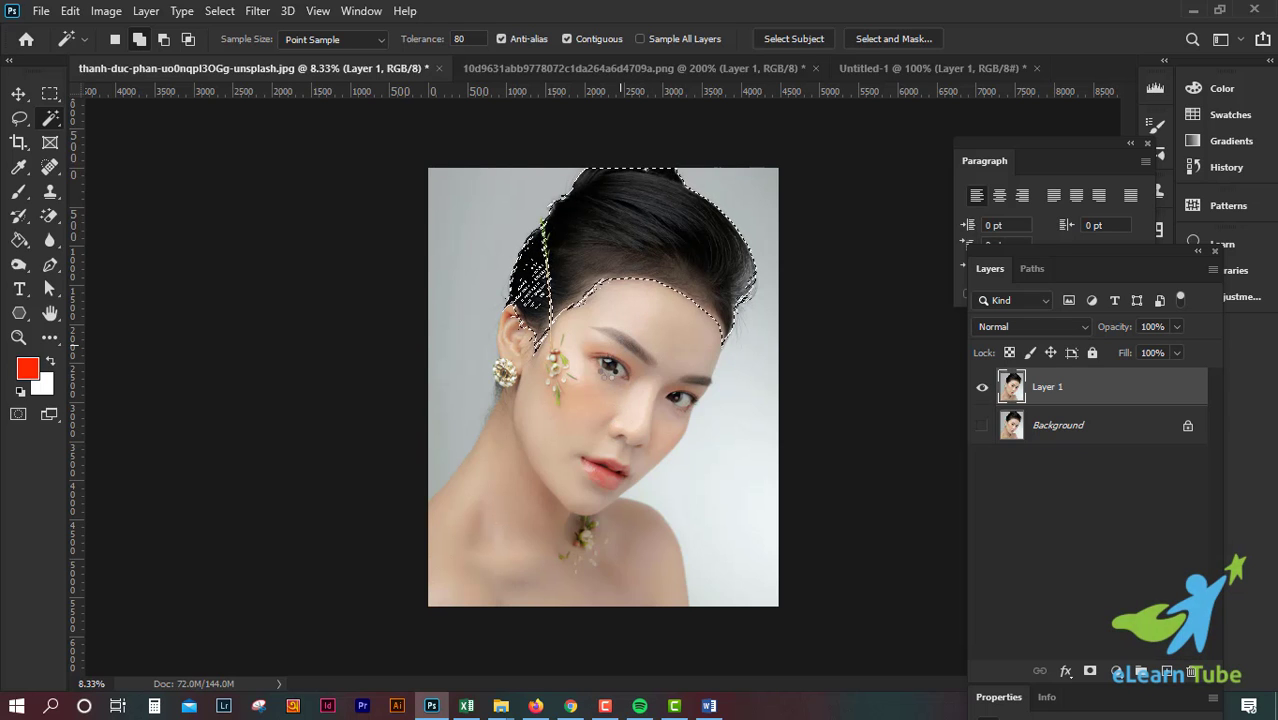
shift+click(600, 395)
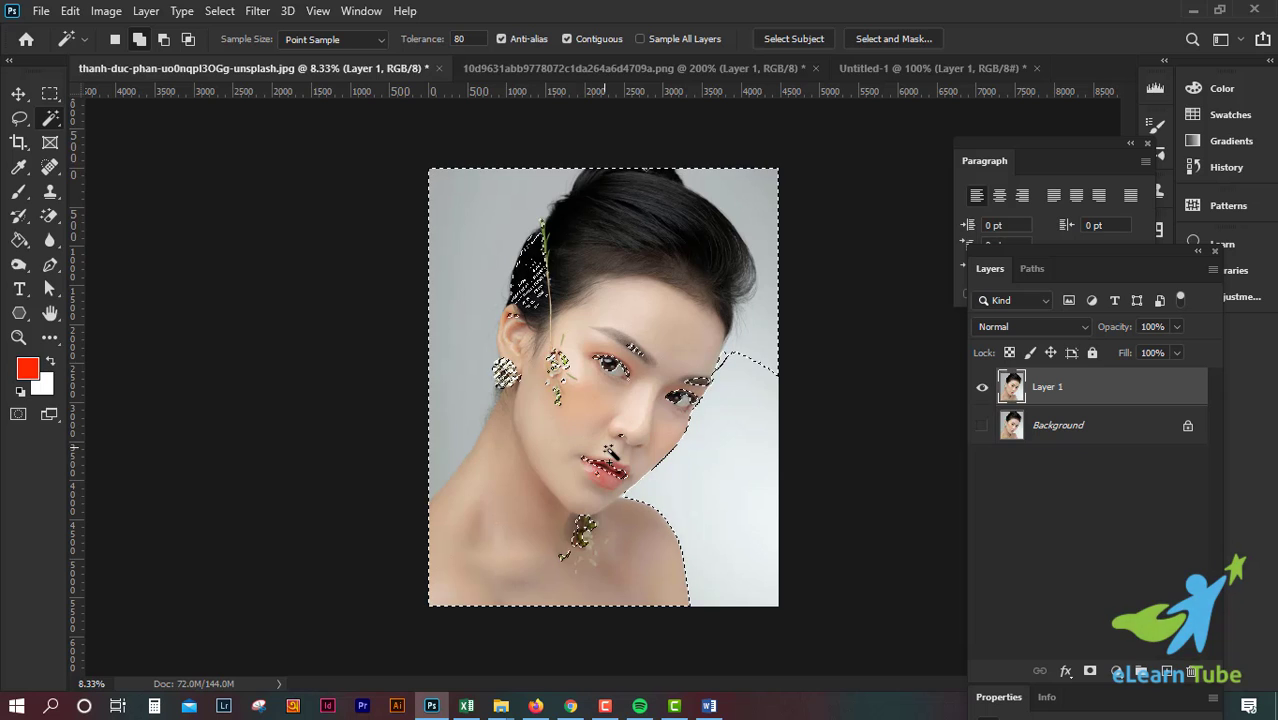
key(ctrl+z)
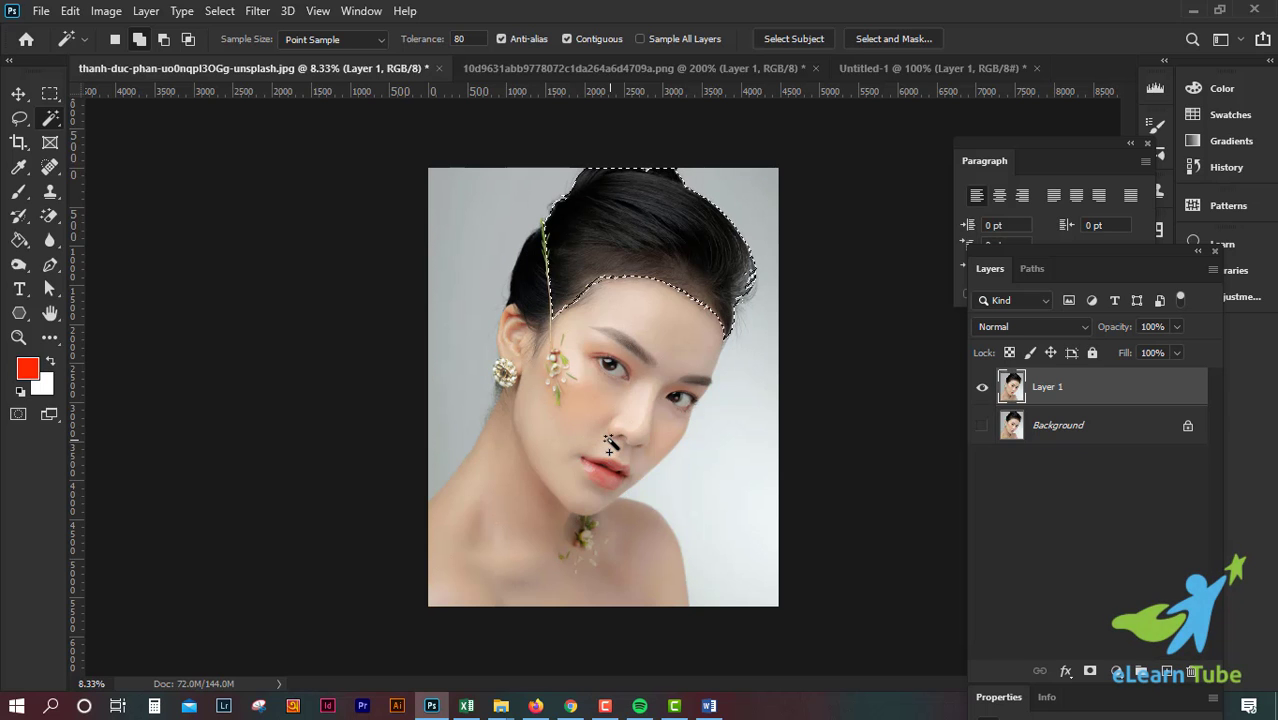
Step: Select the backdrop to the right of the woman with the Magic Wand at tolerance 80 and delete it
click(745, 480)
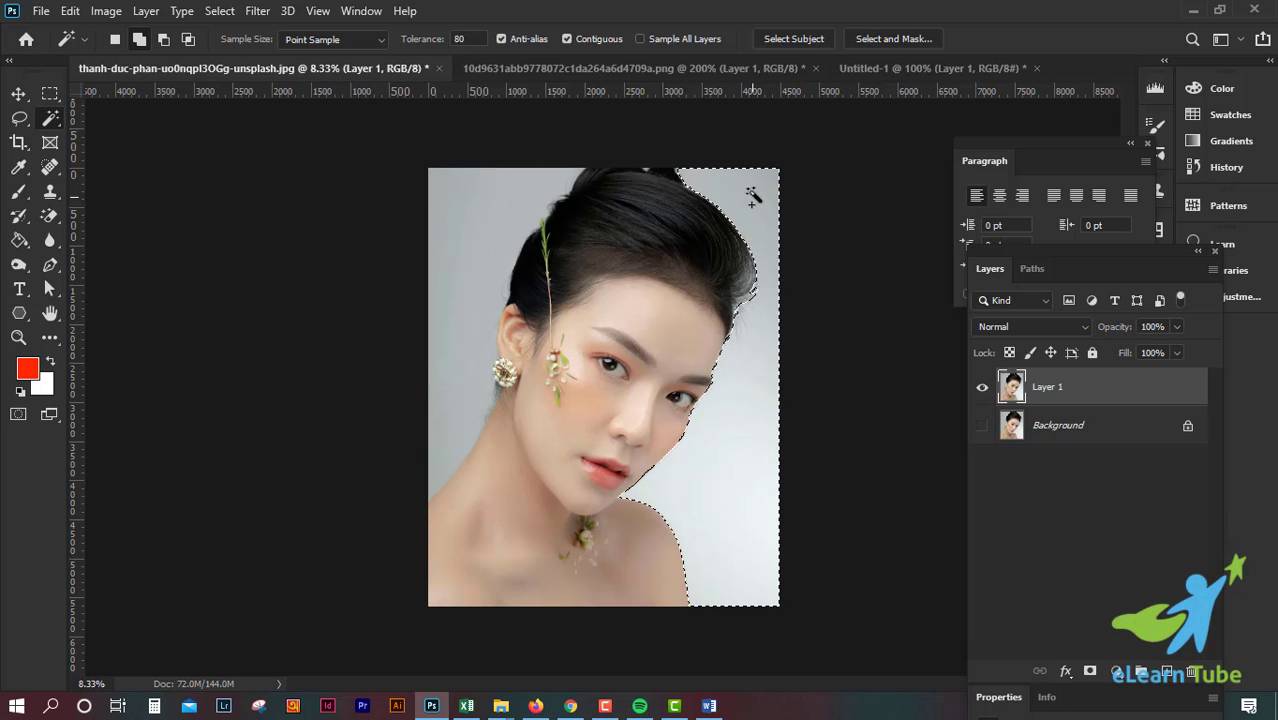
click(477, 257)
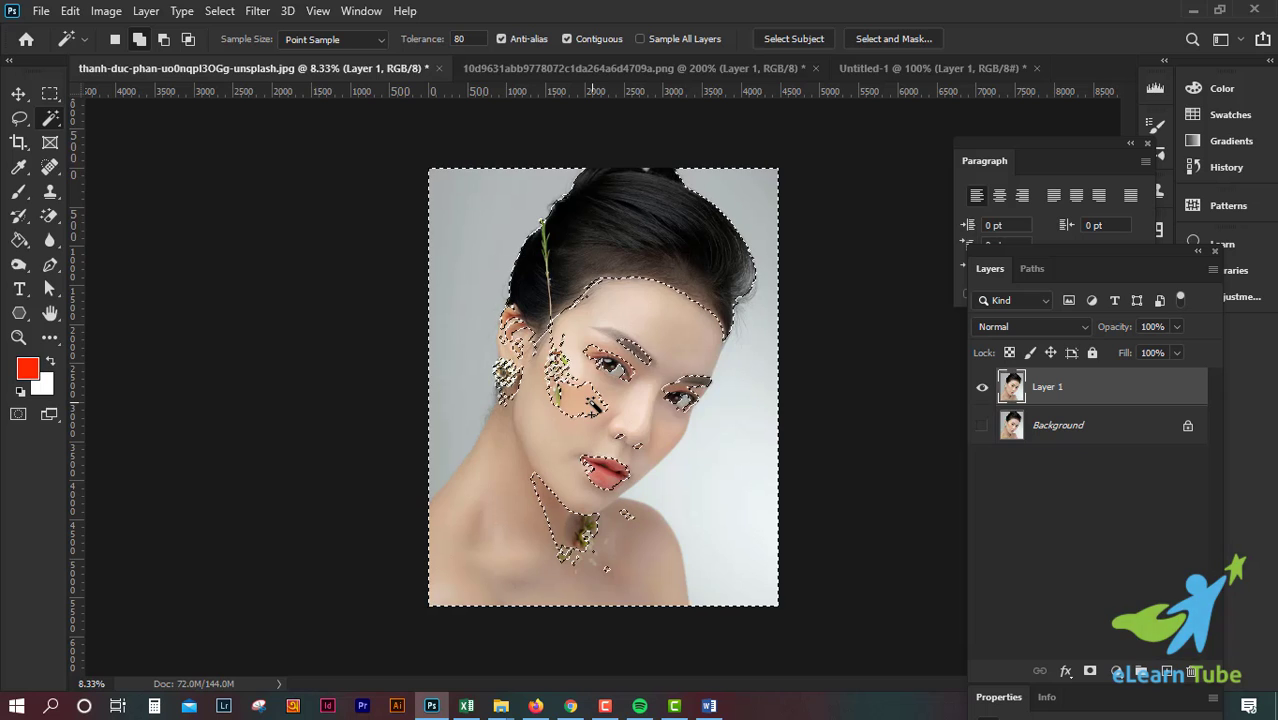
key(ctrl+z)
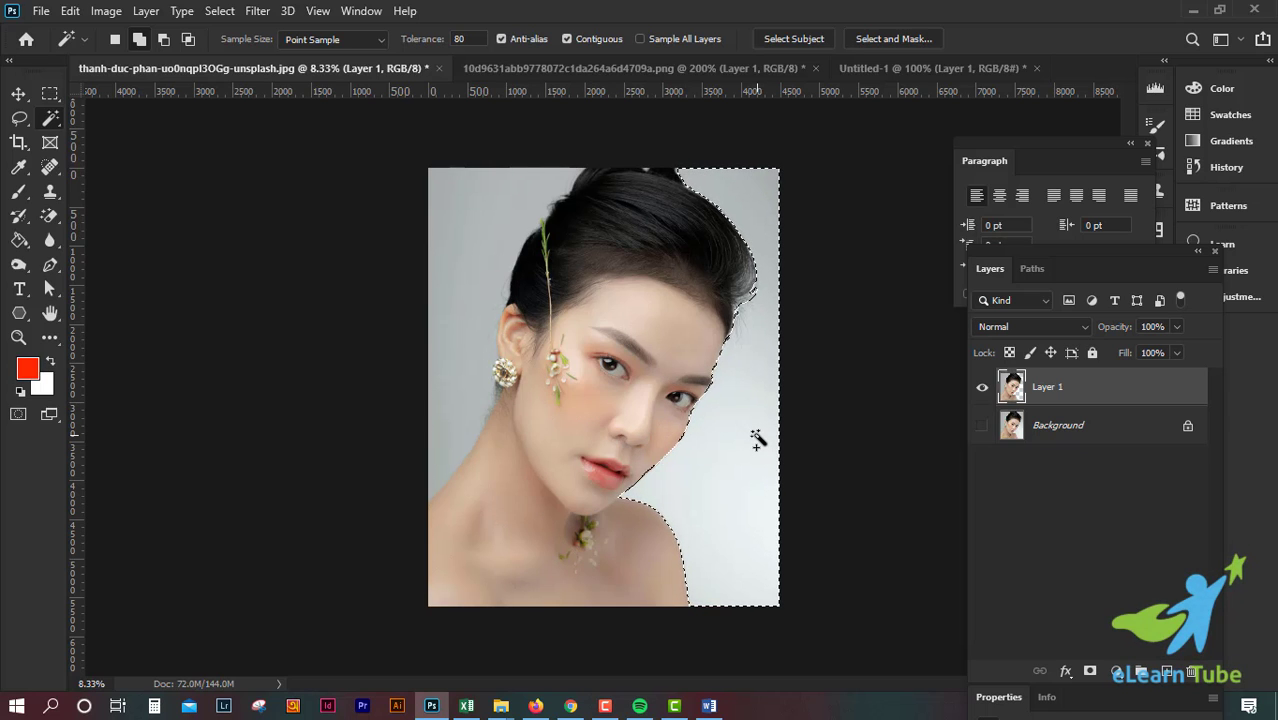
key(Delete)
Step: Lower the Magic Wand tolerance to 30 and delete the remaining backdrop to the left of the woman, clearing the selection
click(492, 420)
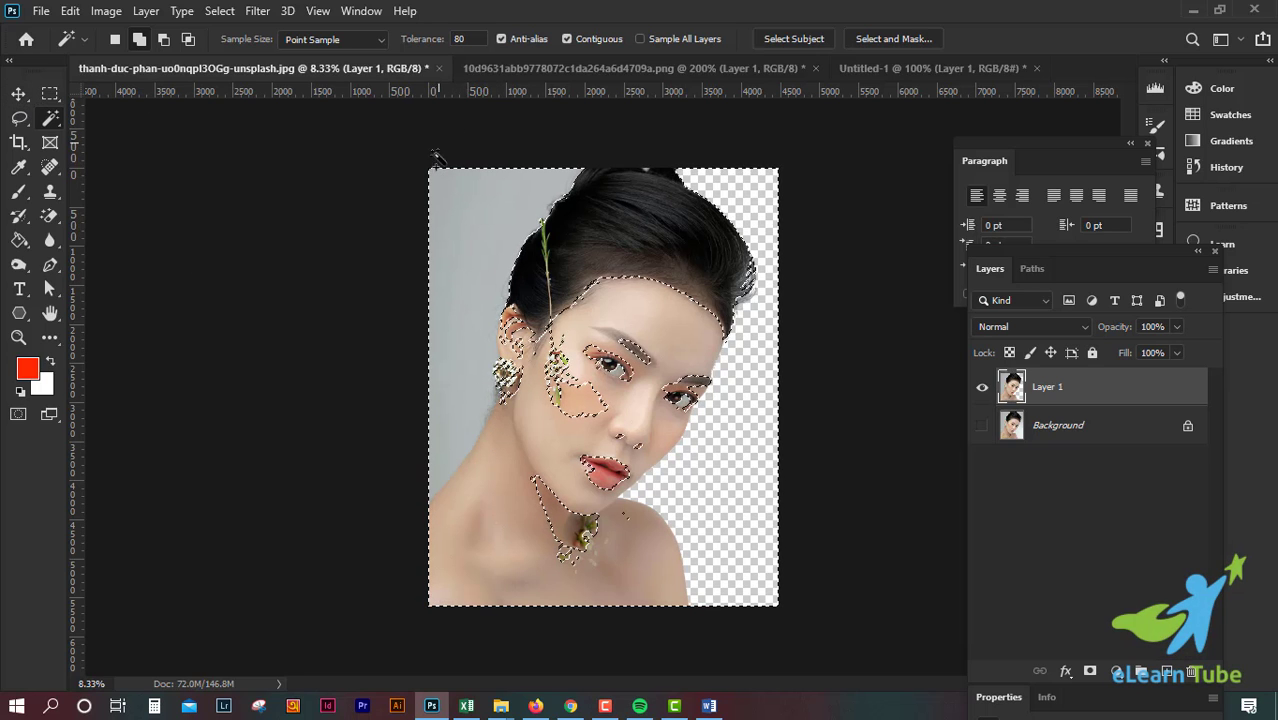
key(ctrl+d)
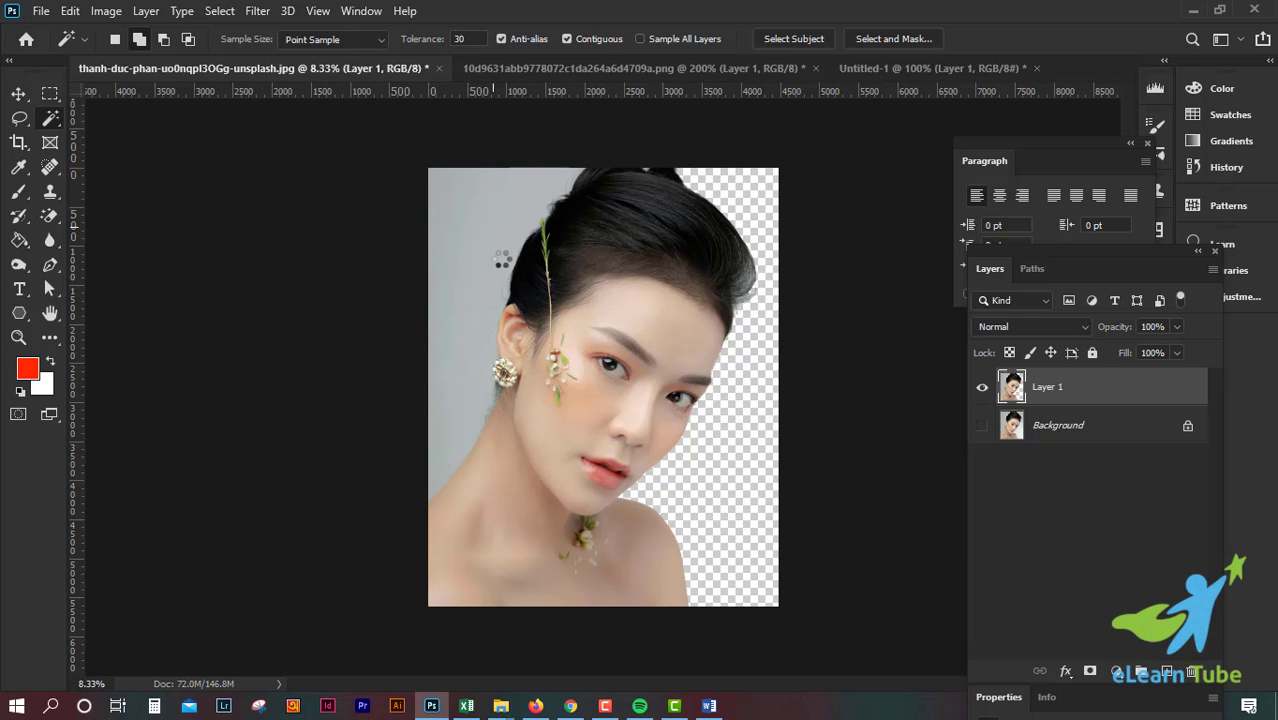
click(500, 260)
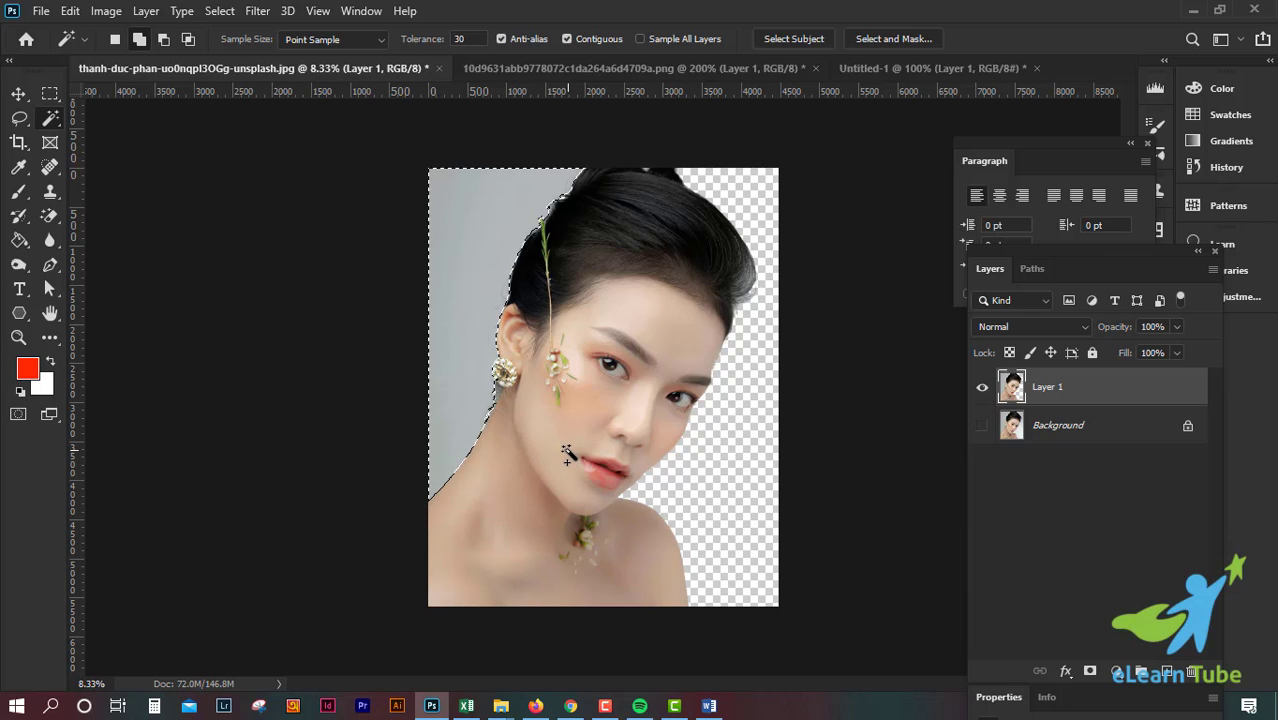
key(Delete)
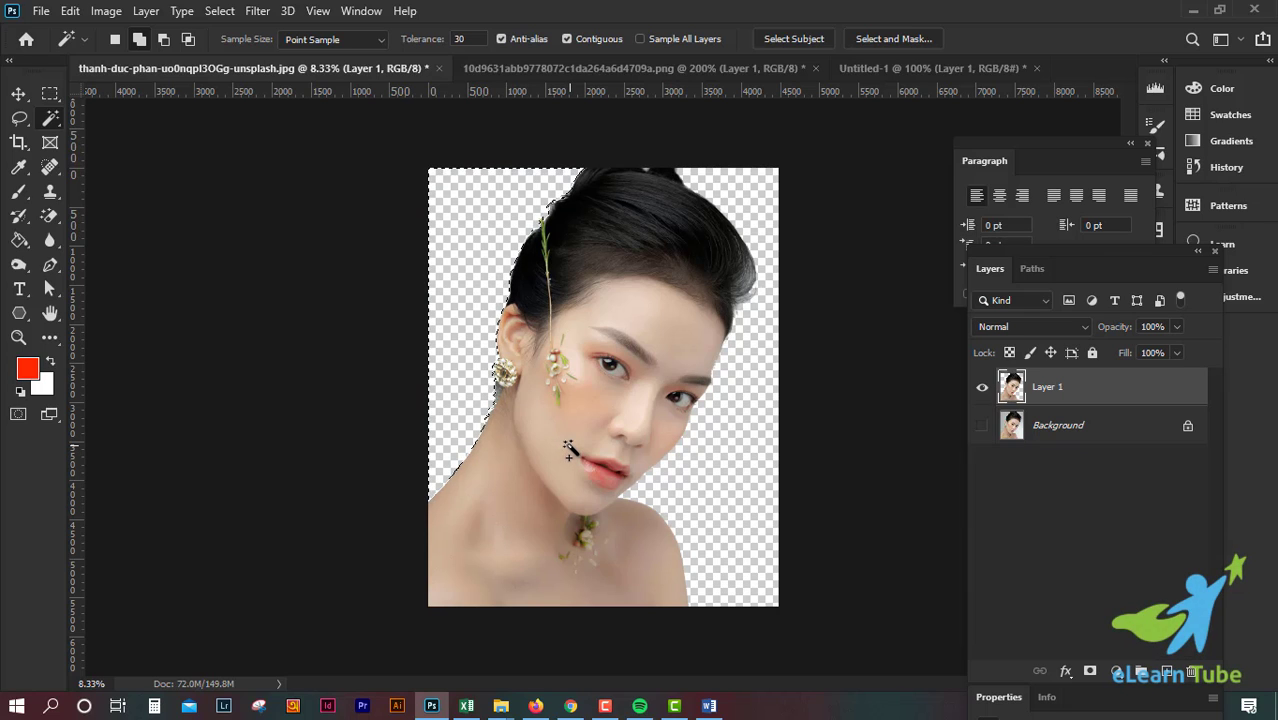
key(ctrl+d)
Step: Temporarily show the Background layer to compare the cutout with the original photo, and hide it again
click(982, 425)
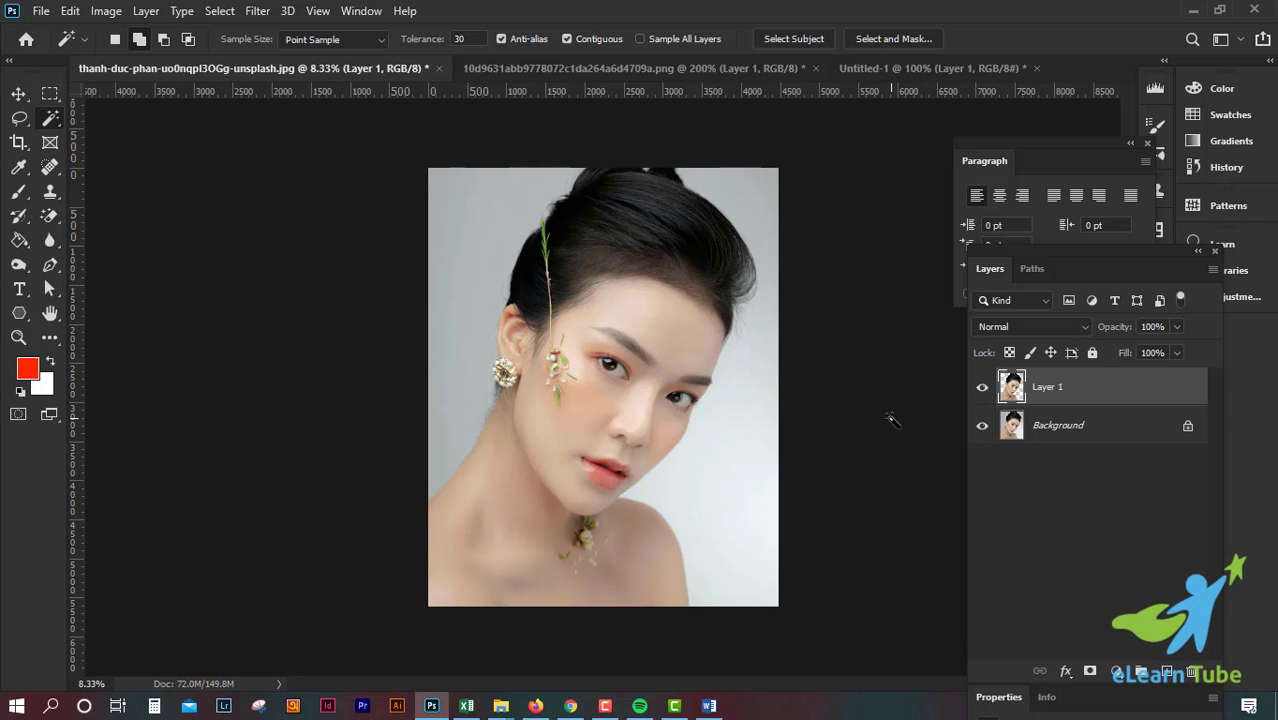
key(ctrl+plus)
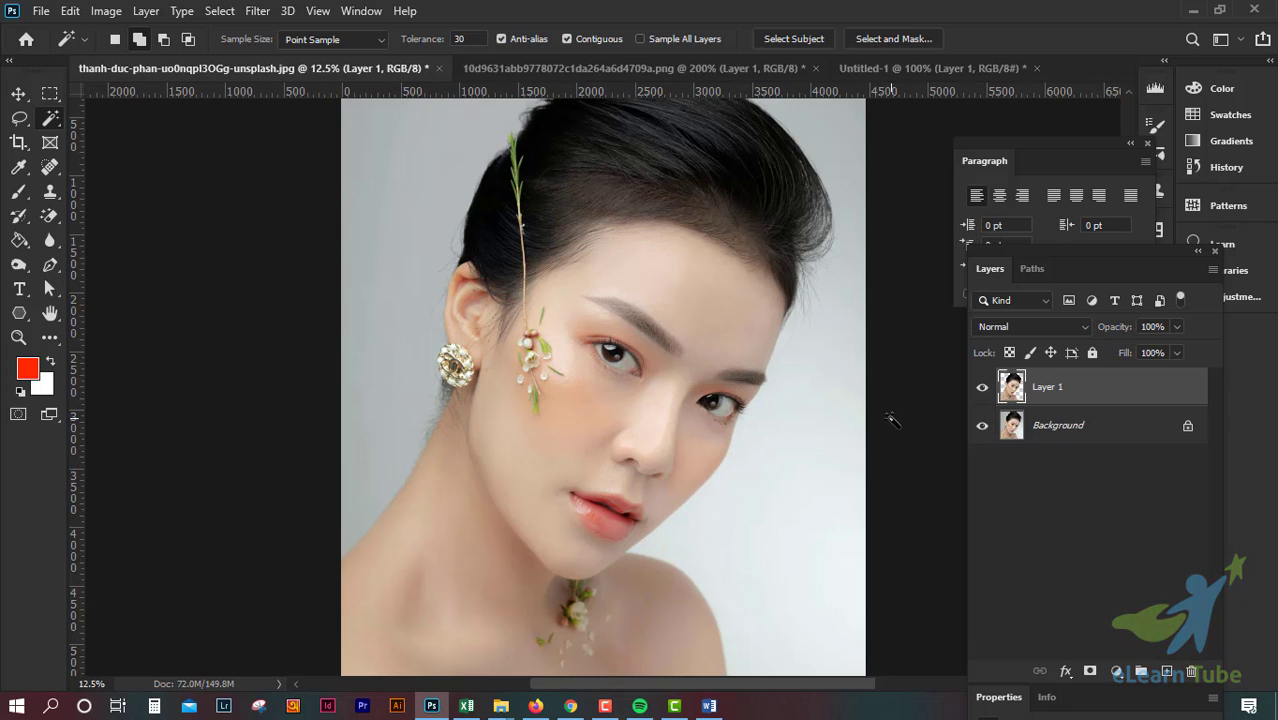
click(18, 93)
mouse_move(655, 365)
mouse_down()
mouse_move(668, 505)
mouse_move(708, 545)
mouse_move(698, 390)
mouse_move(654, 350)
mouse_up()
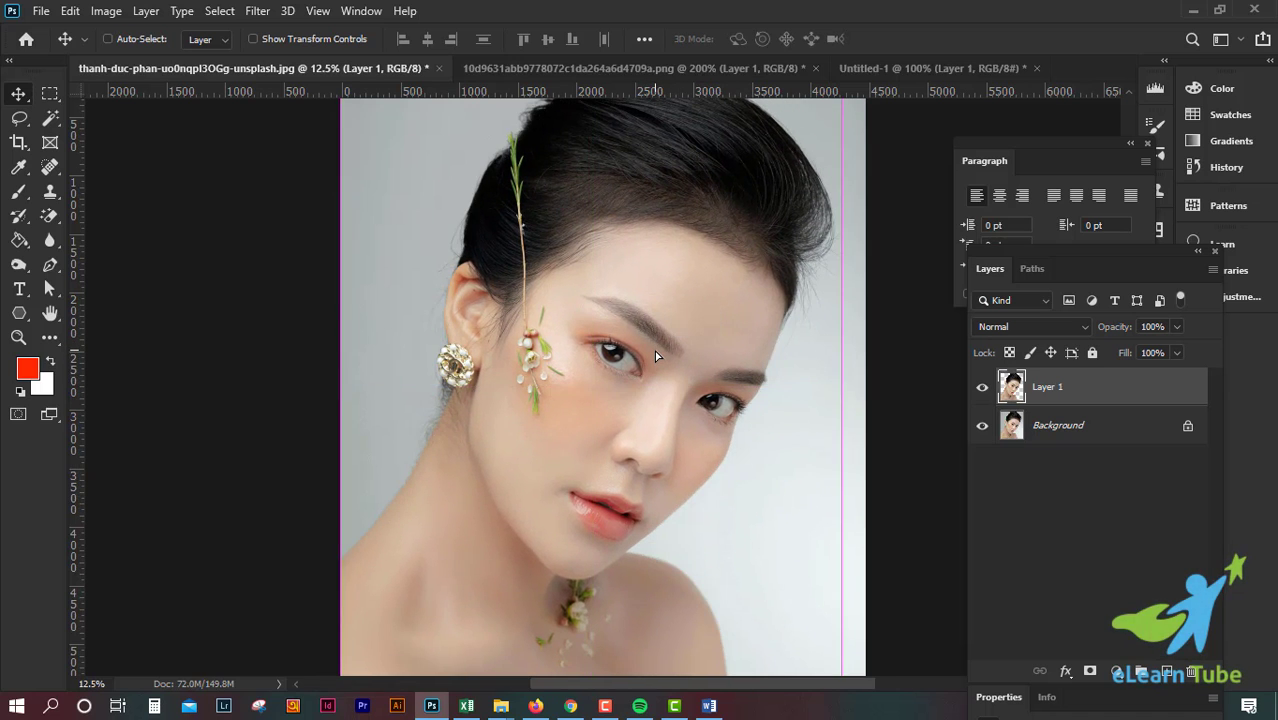
key(ctrl+minus)
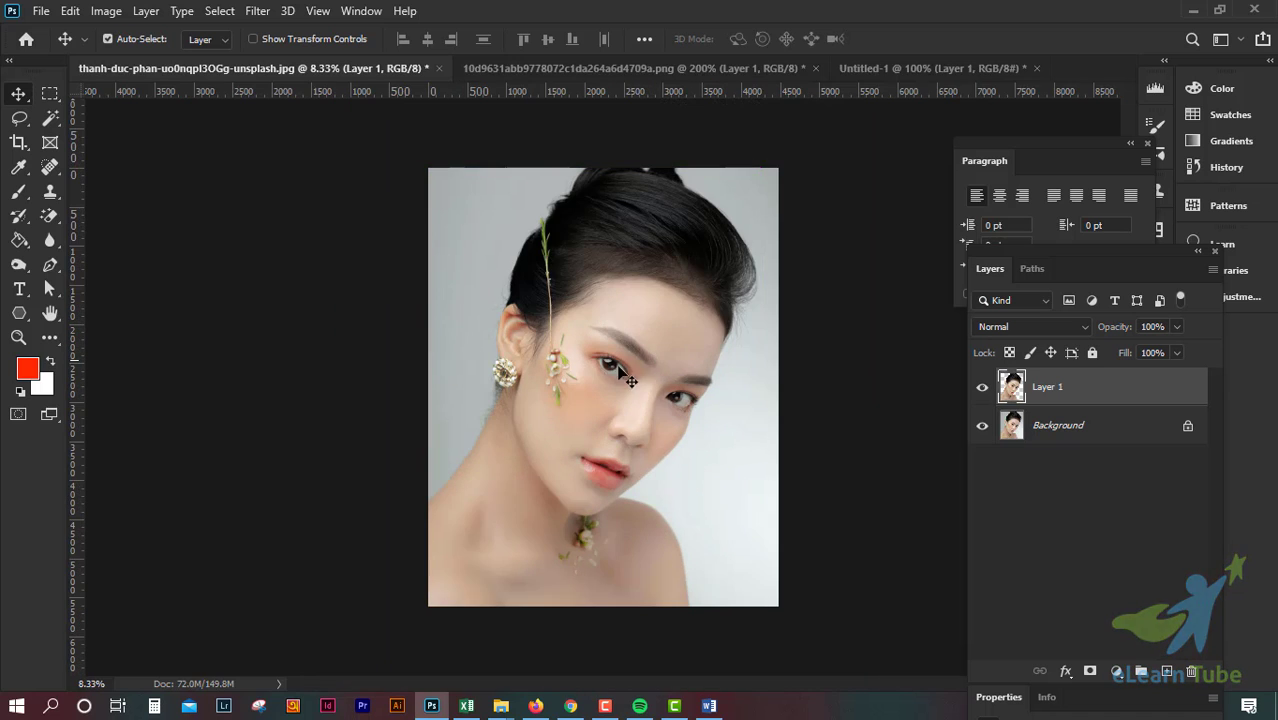
click(982, 425)
Step: Add a new layer beneath the cutout portrait and fill it with white
click(1166, 671)
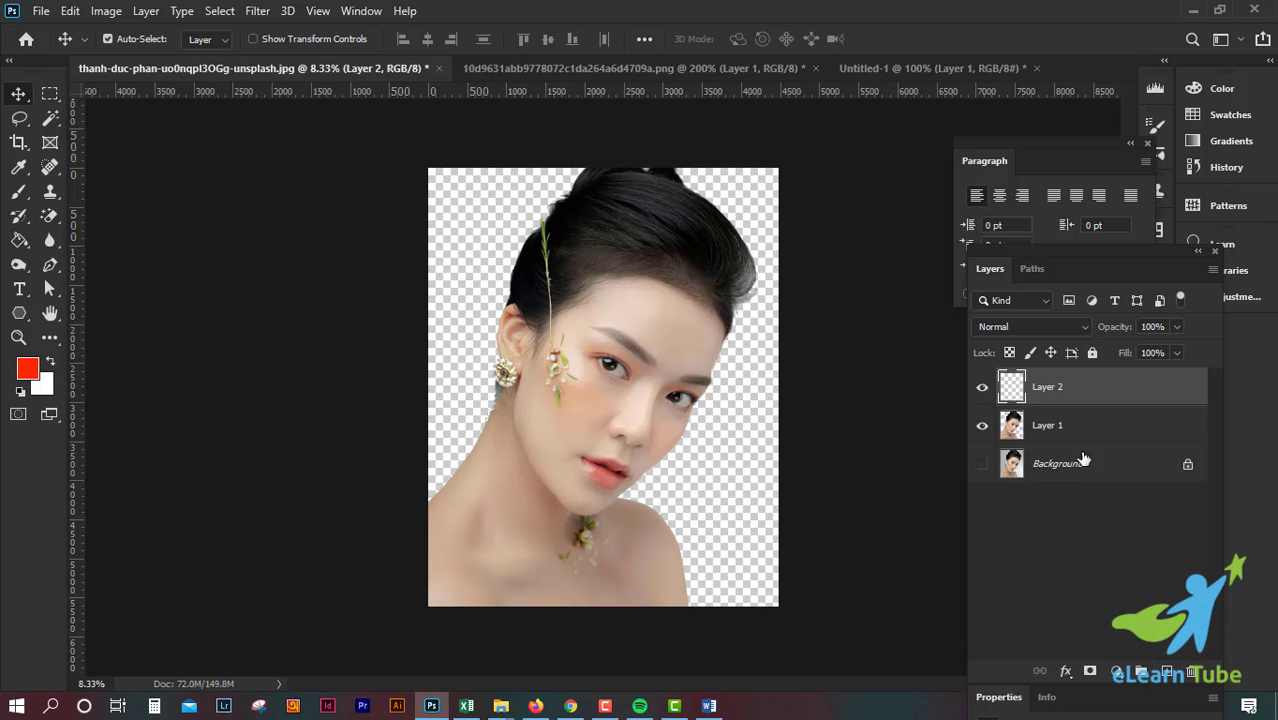
drag(1048, 384, 1088, 450)
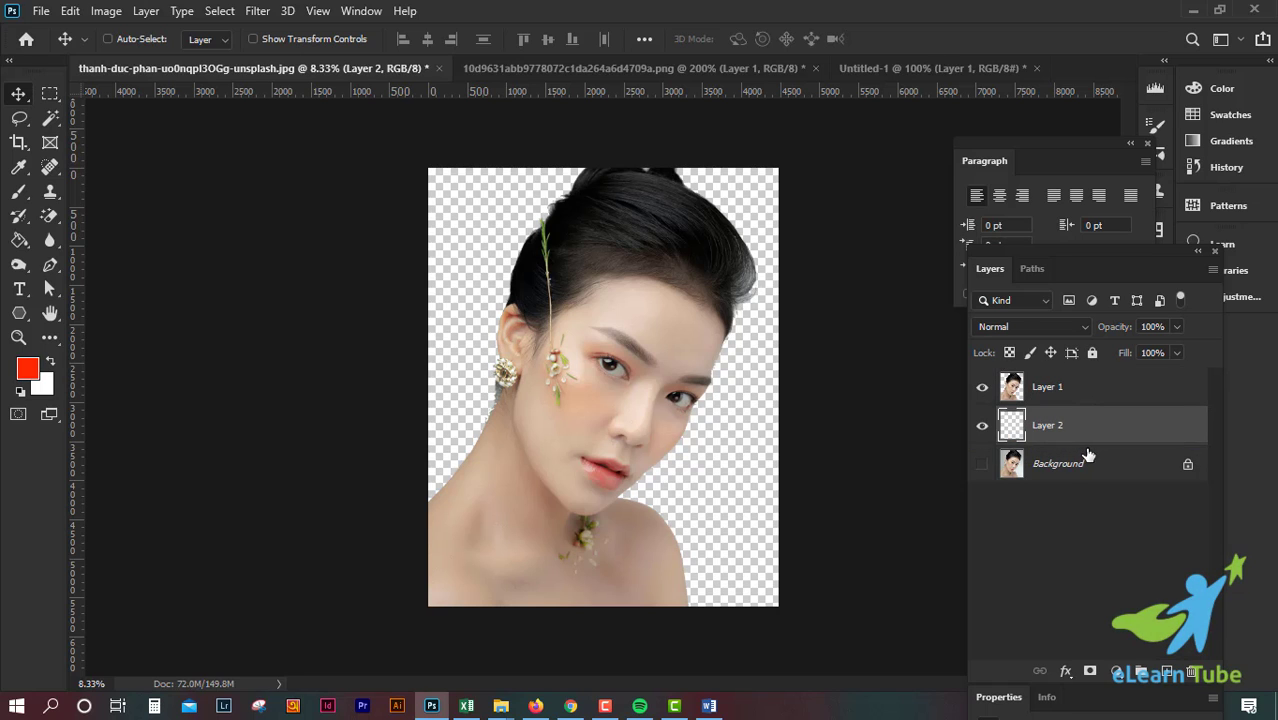
key(ctrl+BackSpace)
scroll(762, 445, up, 1)
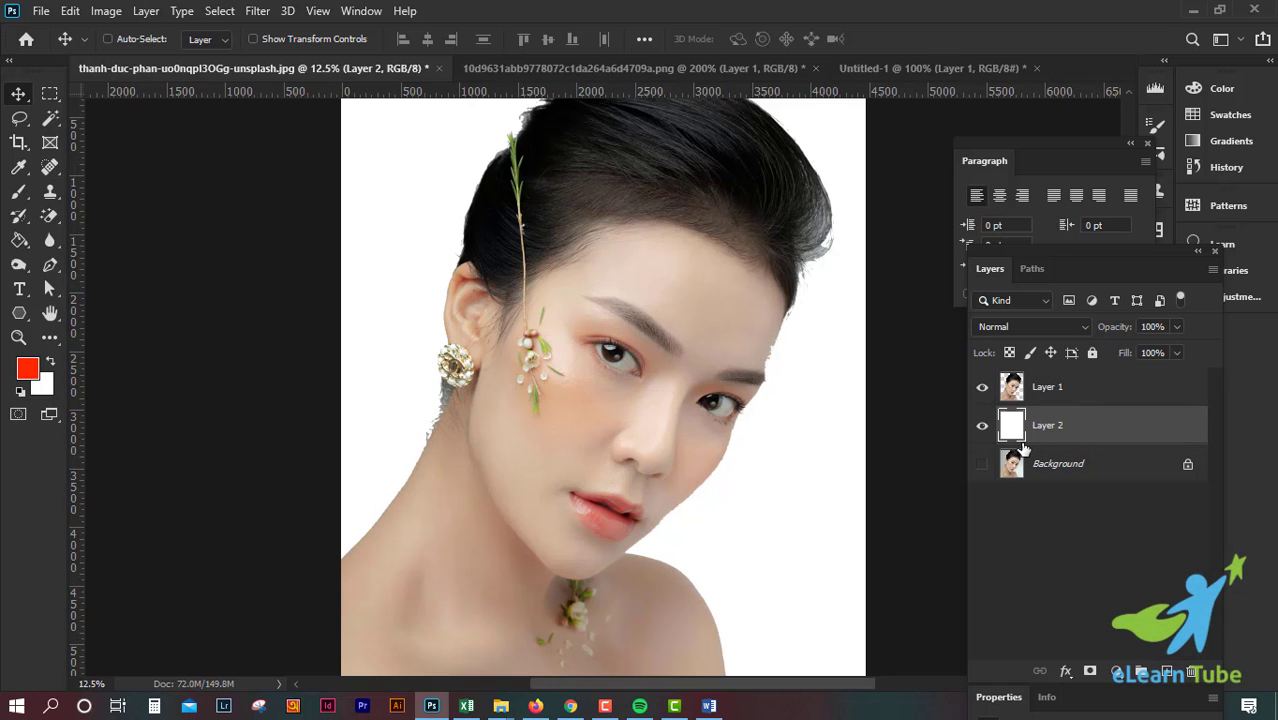
scroll(762, 445, down, 1)
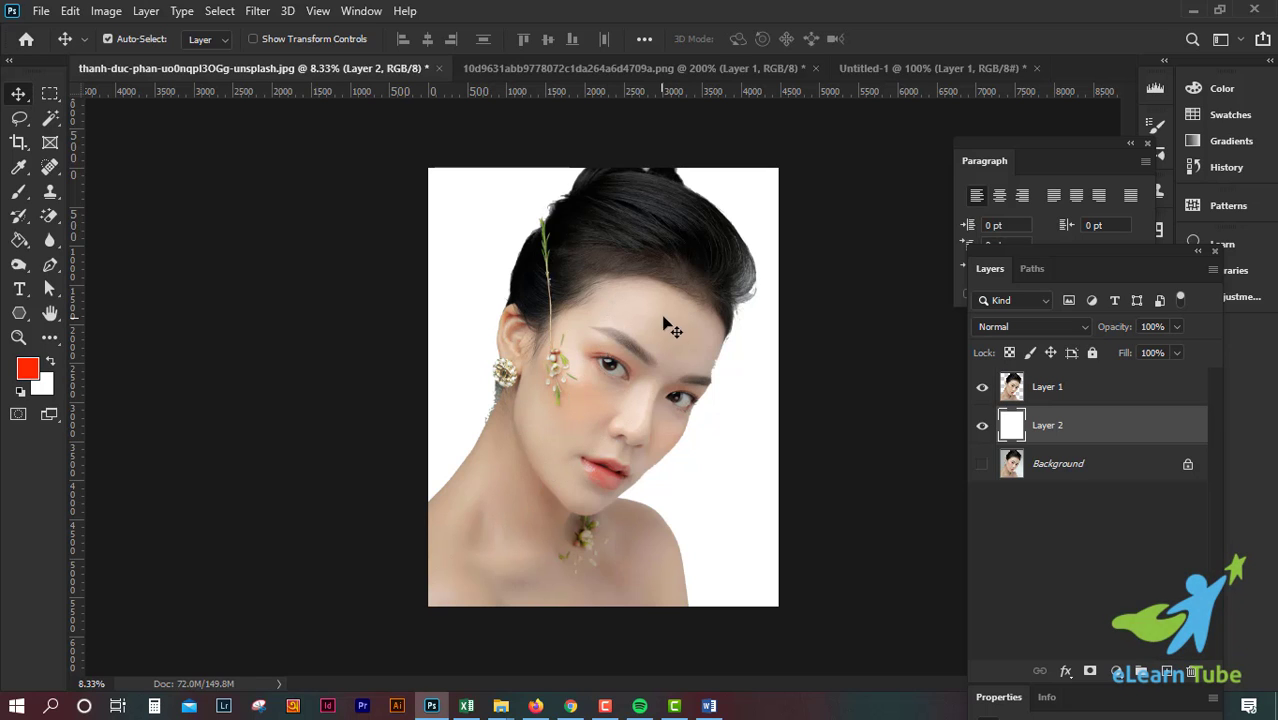
Step: Try Puppet Warp on the white layer with pins across the shoulders and a hair pin pulled left, and undo the bend
click(70, 11)
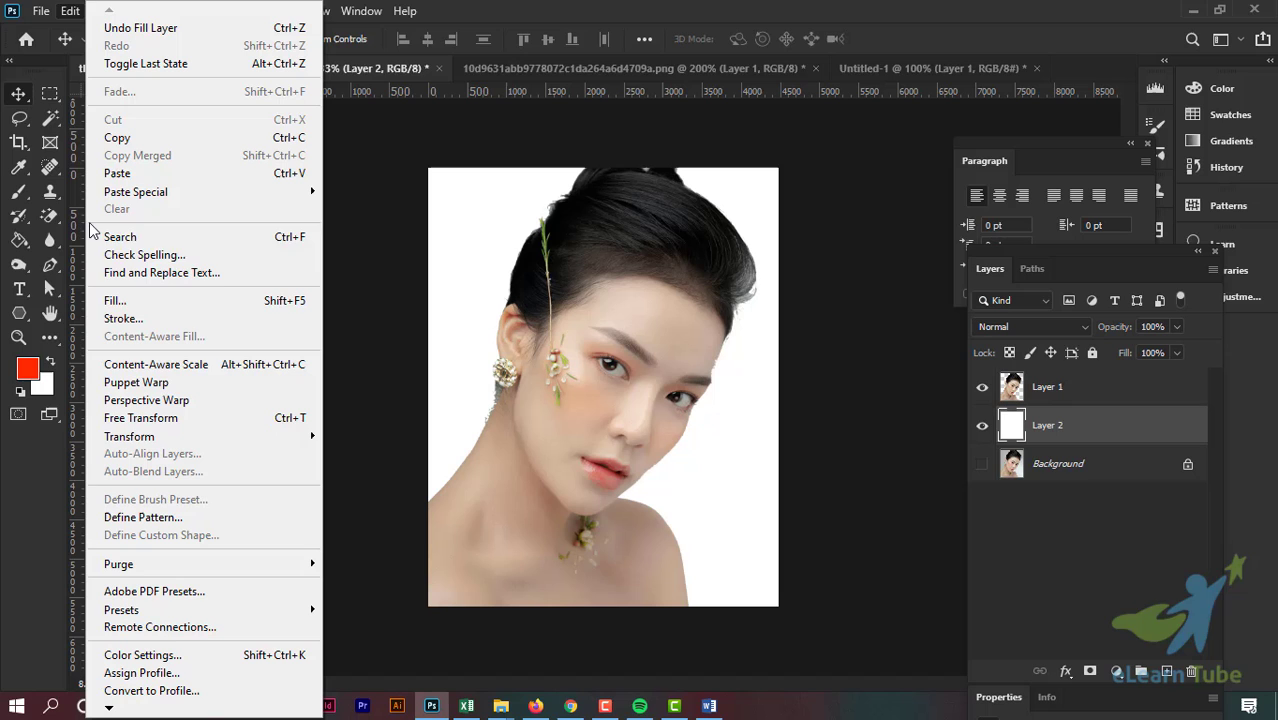
click(136, 382)
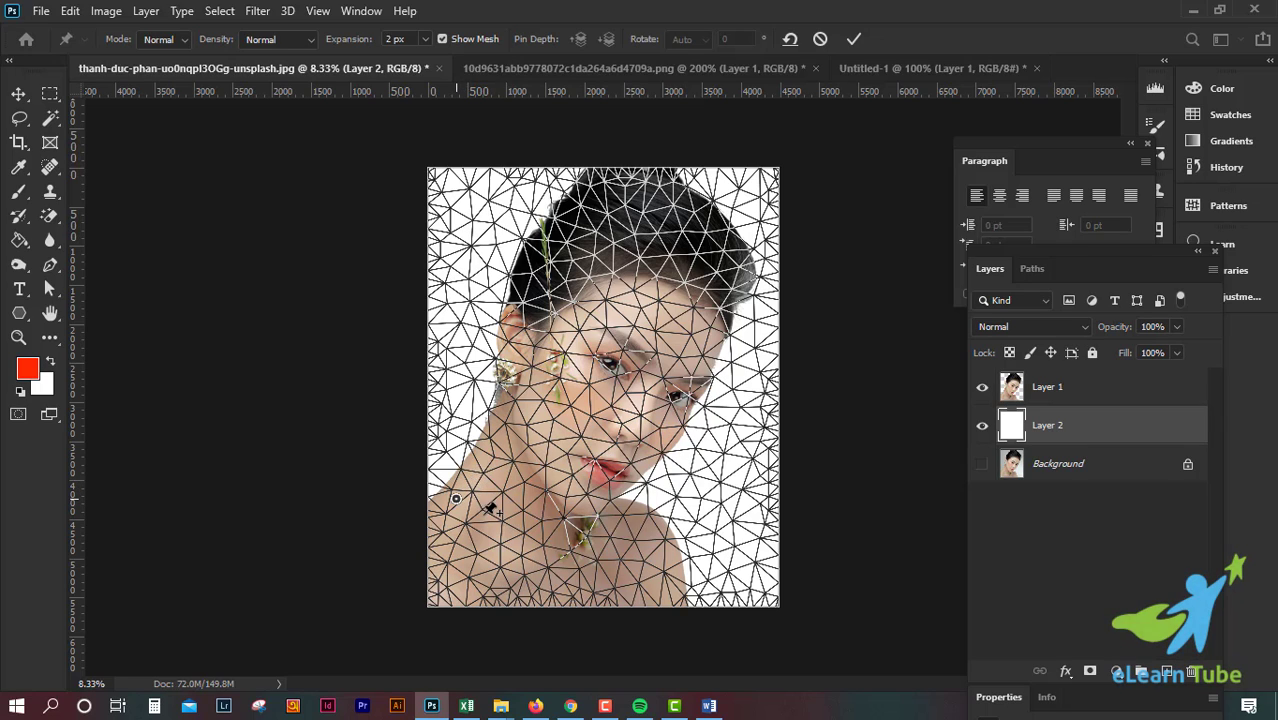
click(500, 512)
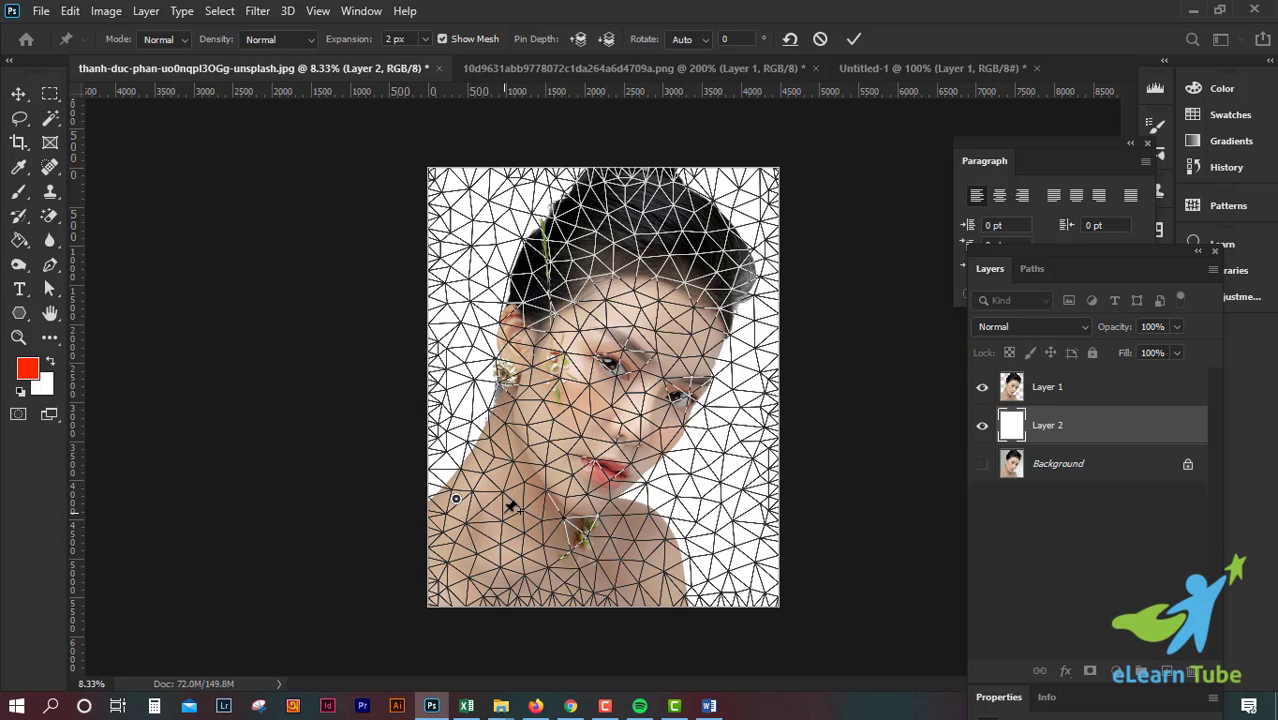
click(507, 513)
click(668, 224)
drag(668, 226, 636, 214)
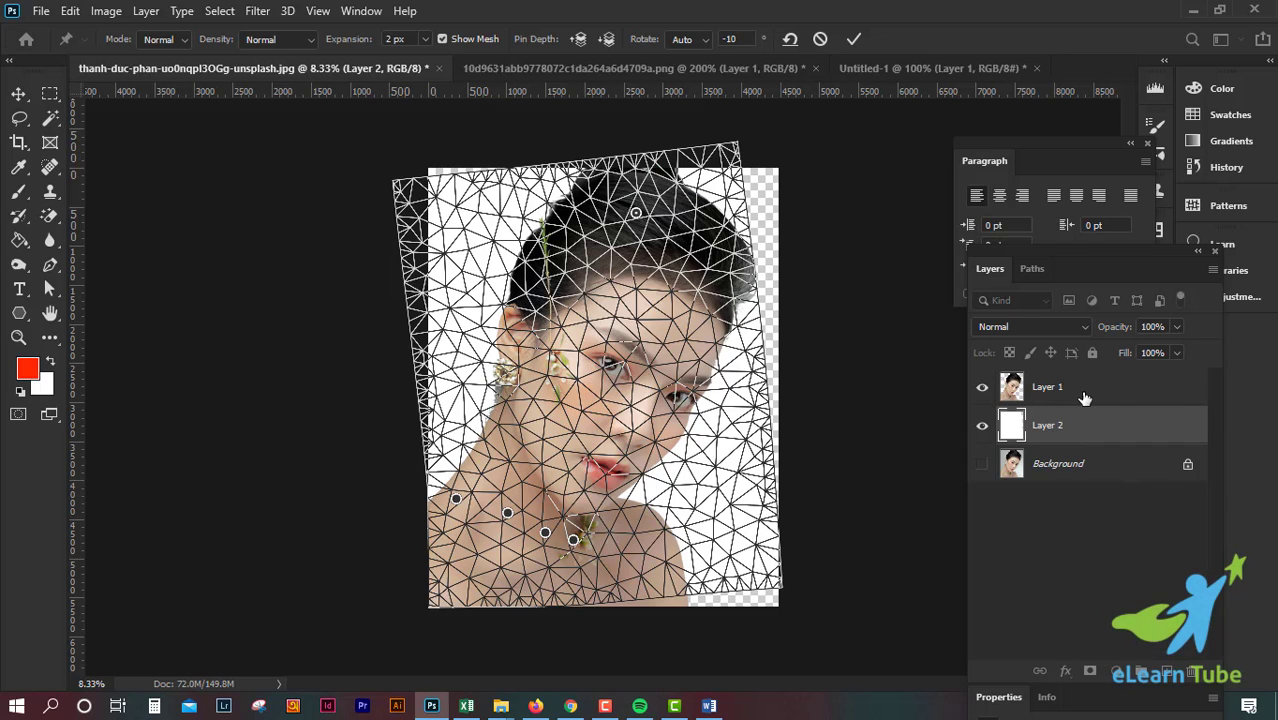
key(ctrl+z)
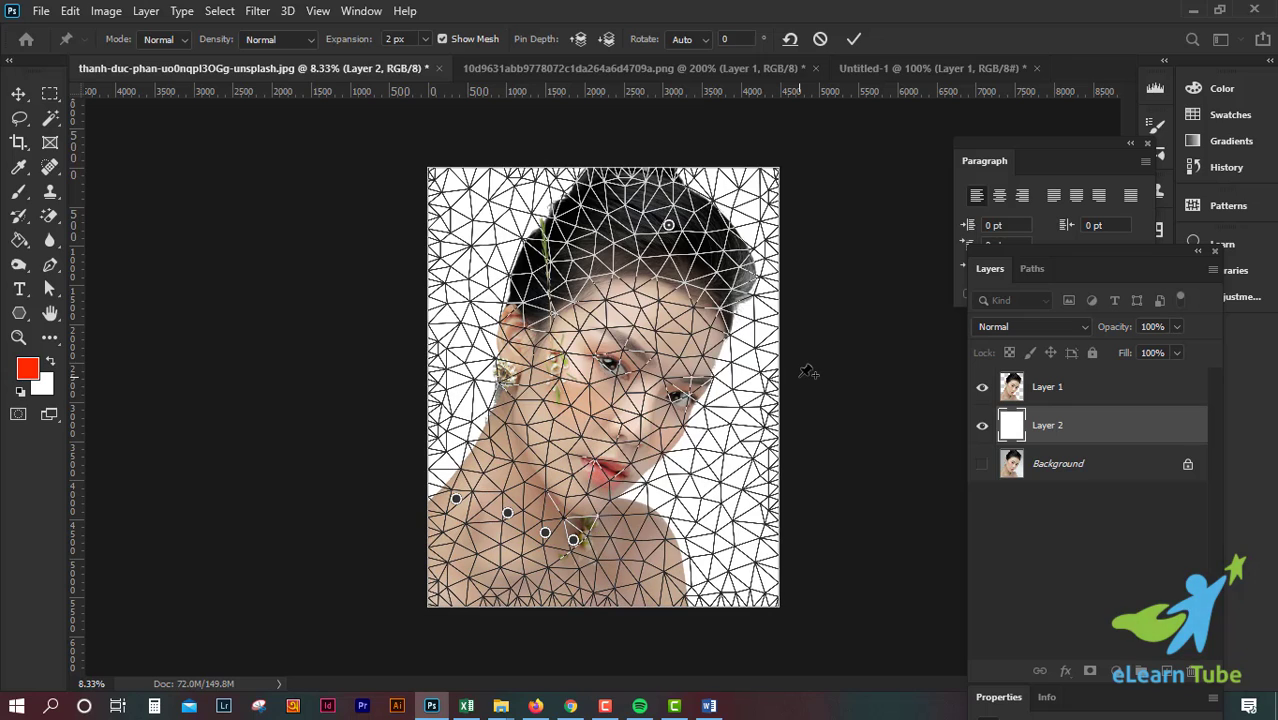
click(853, 39)
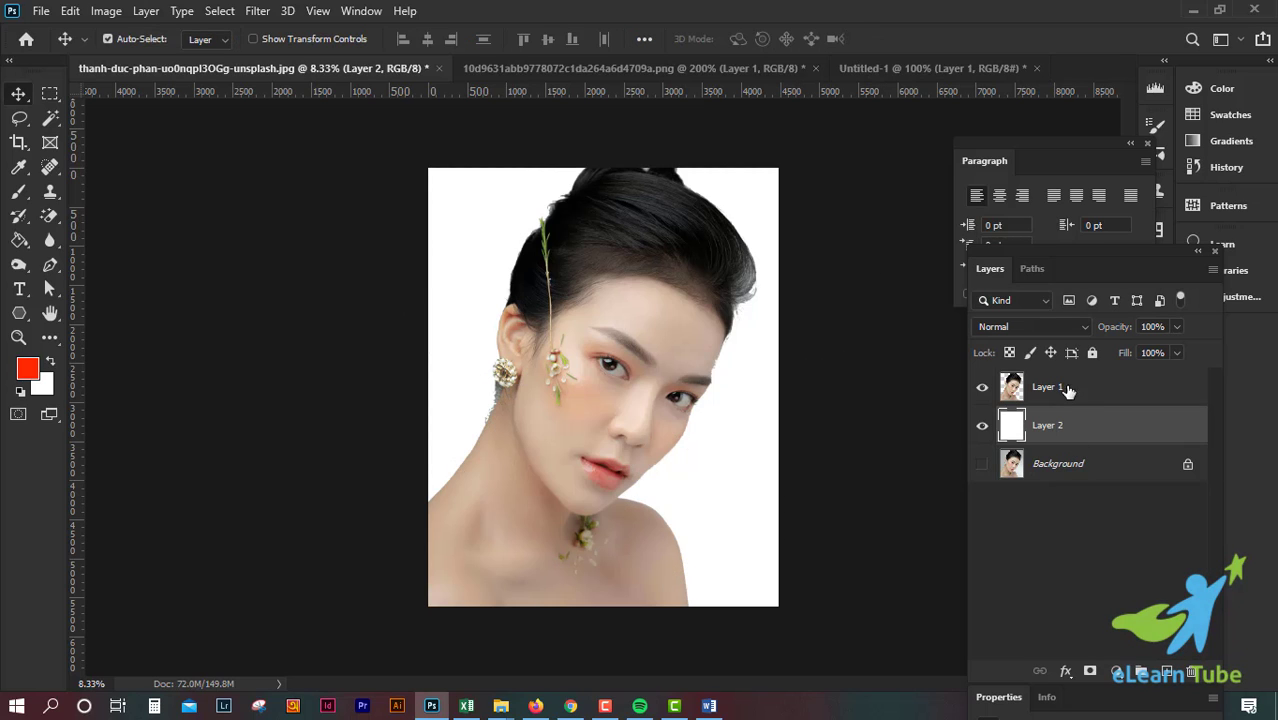
Step: Start Puppet Warp on the cutout portrait in Layer 1 and place a row of pins from the shoulder on the earring side to the neck base
click(1033, 388)
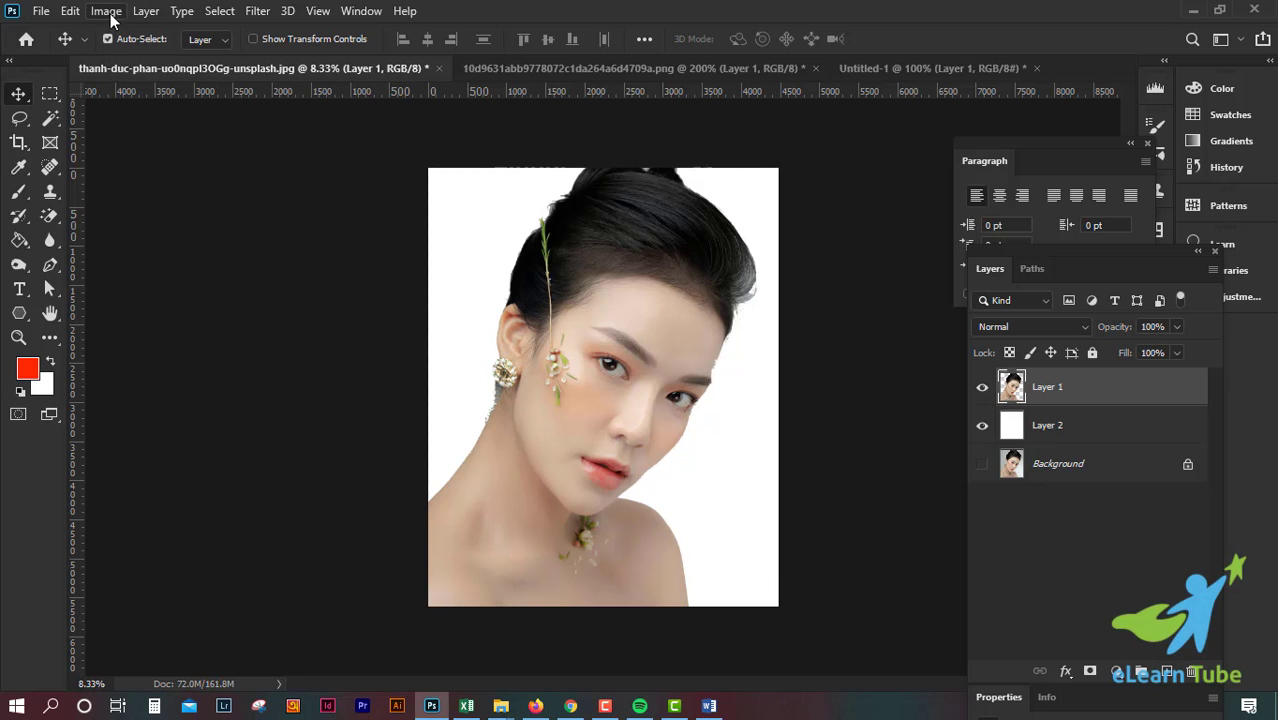
click(72, 11)
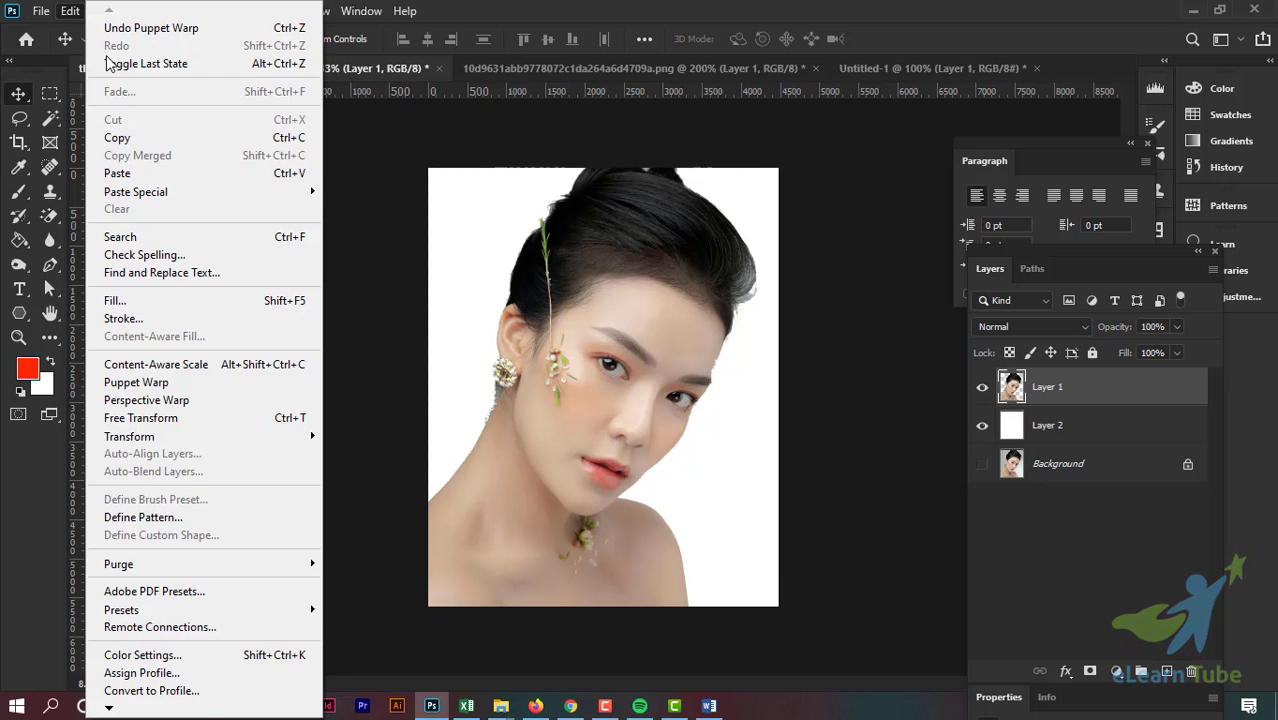
click(200, 382)
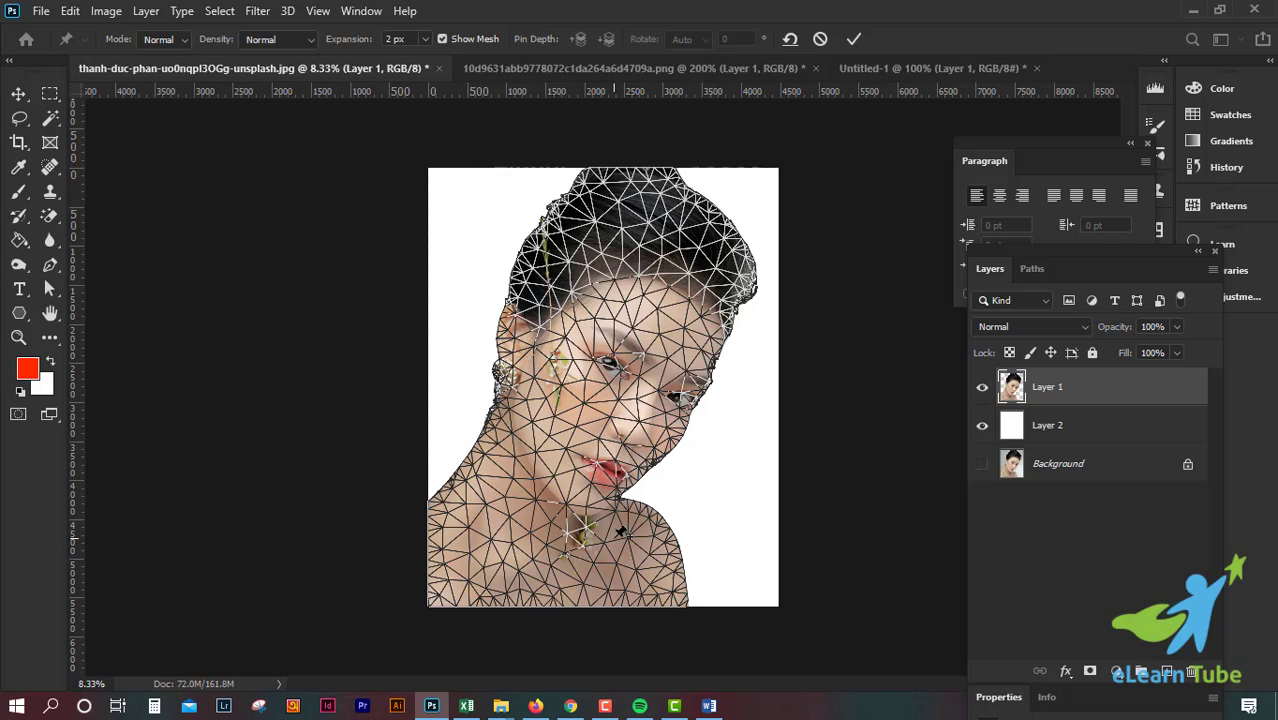
click(472, 487)
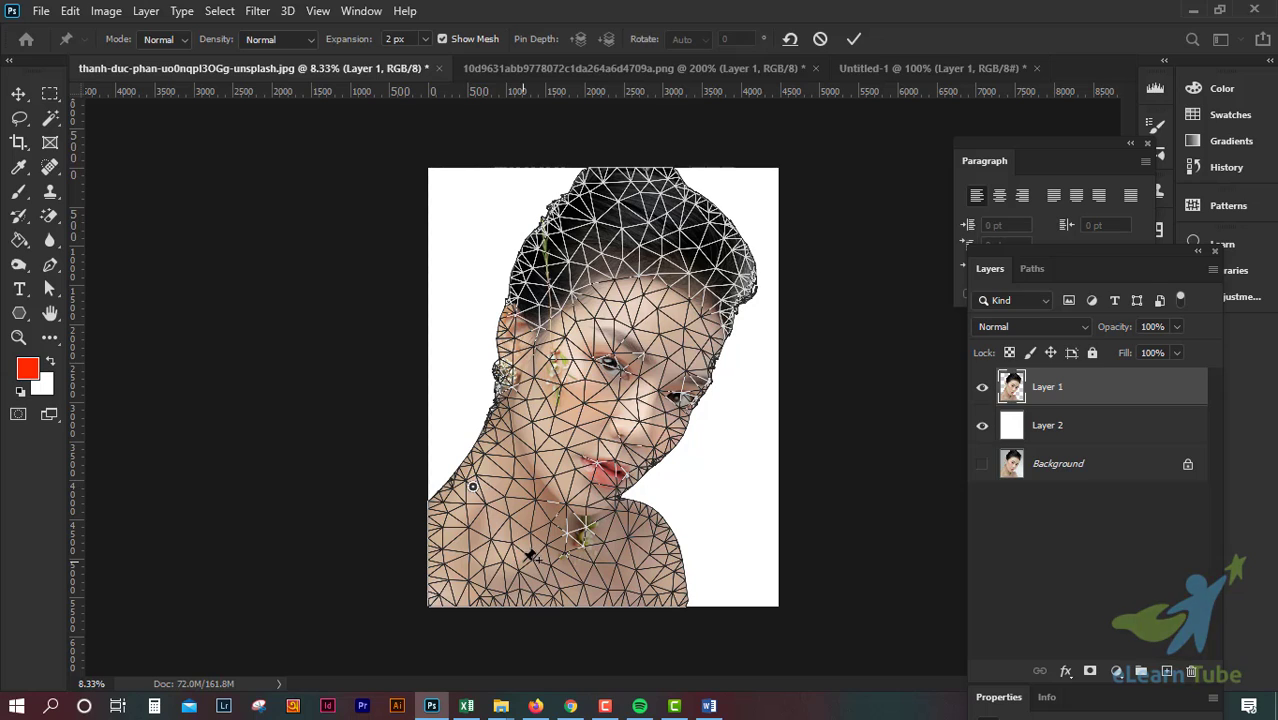
click(501, 507)
click(548, 513)
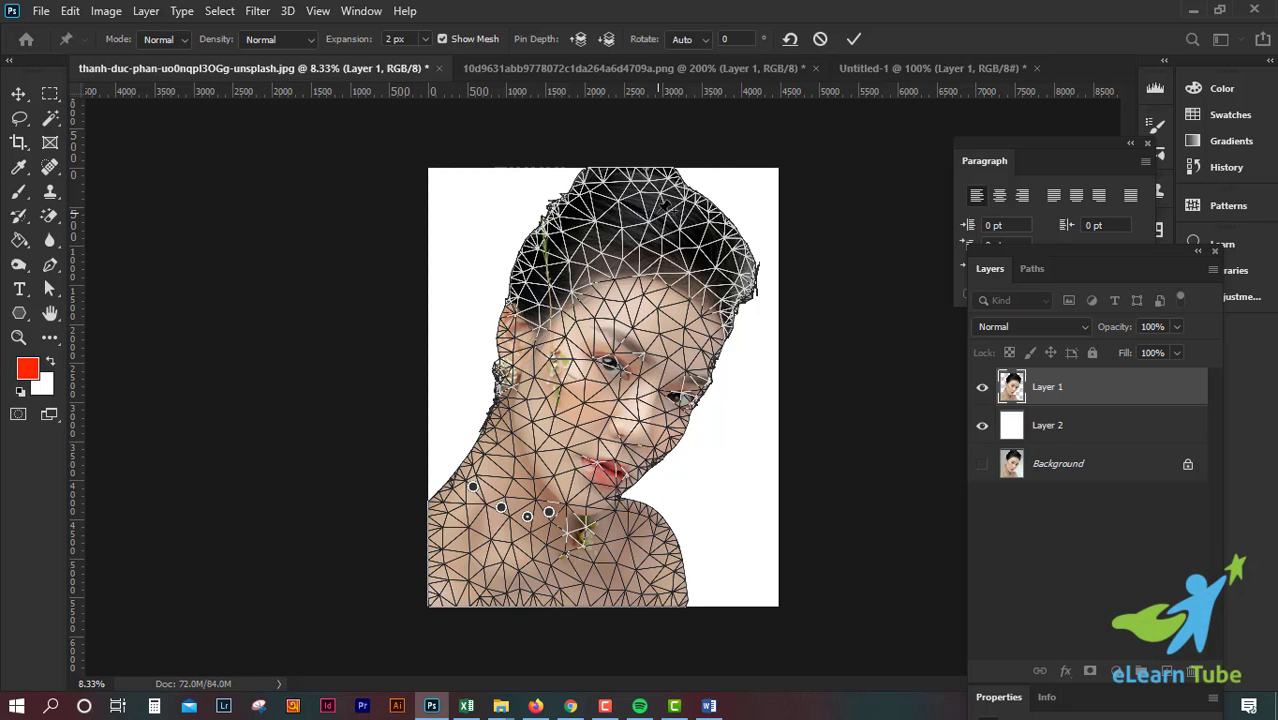
Step: Pin the hair and the opposite shoulder, pull the hair pin left so the head tilts upright, and apply the Puppet Warp
drag(664, 210, 573, 194)
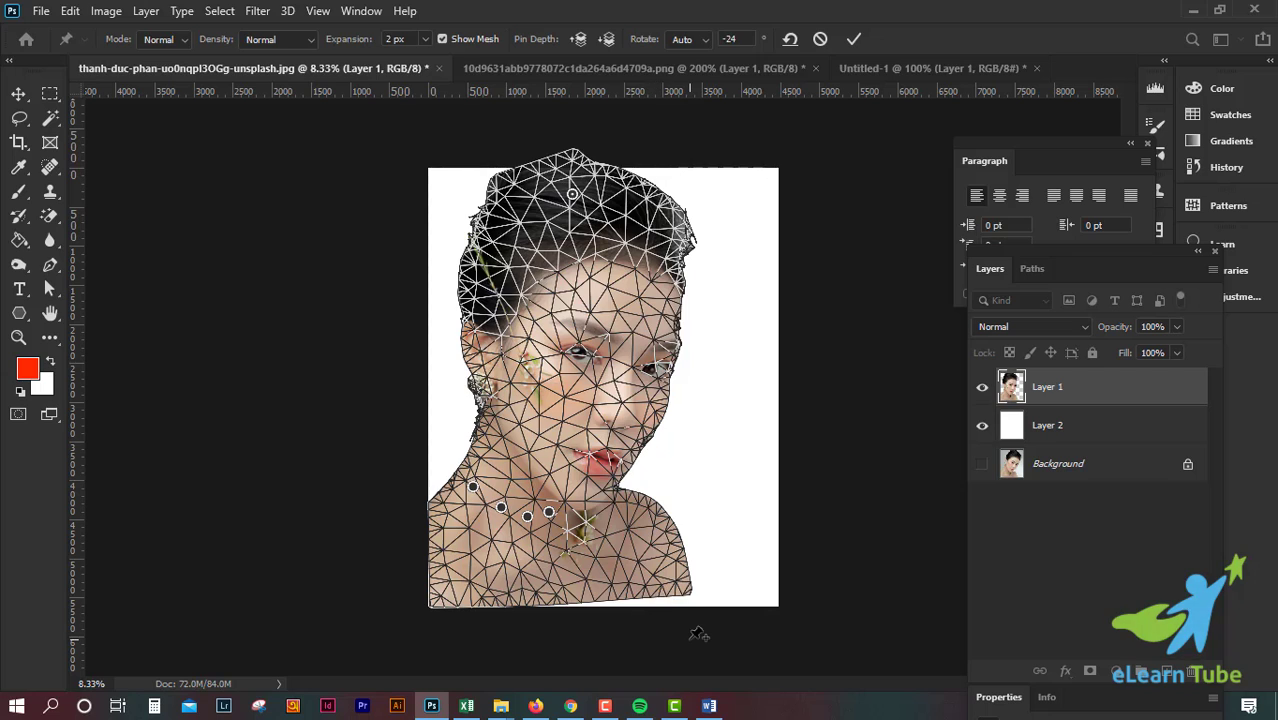
key(ctrl+z)
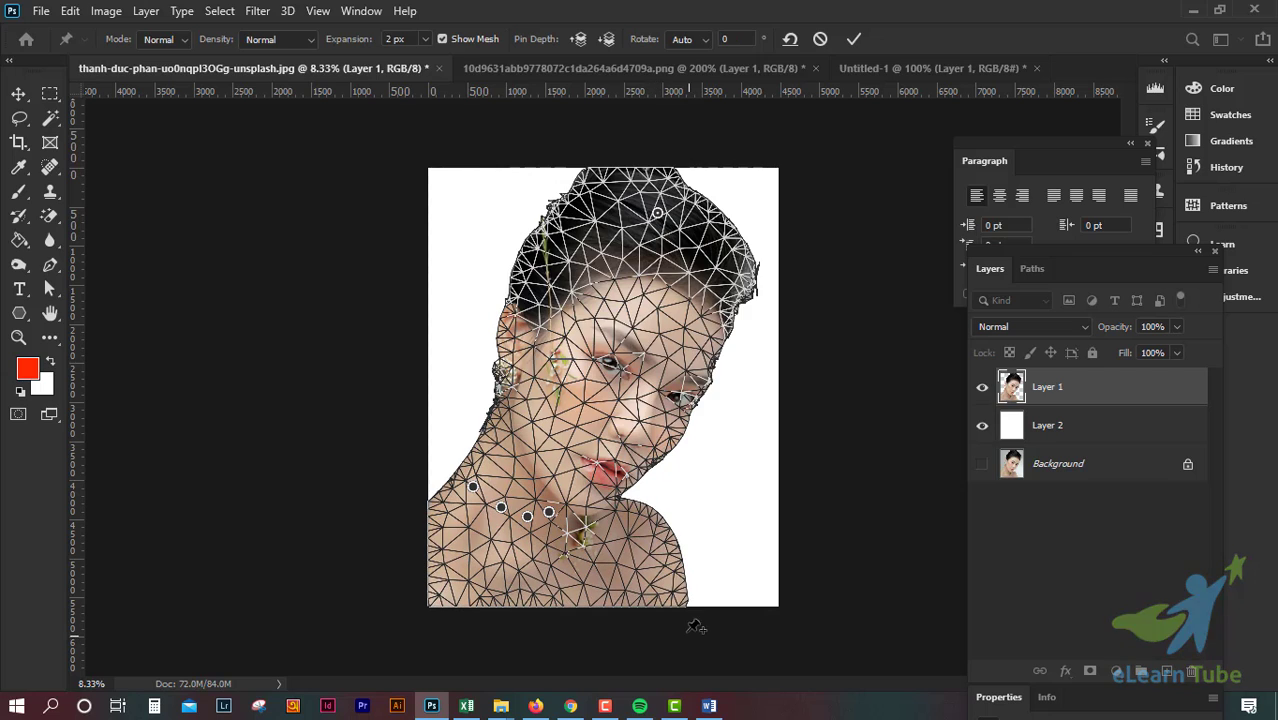
click(646, 527)
click(610, 530)
drag(657, 212, 609, 197)
drag(597, 190, 548, 215)
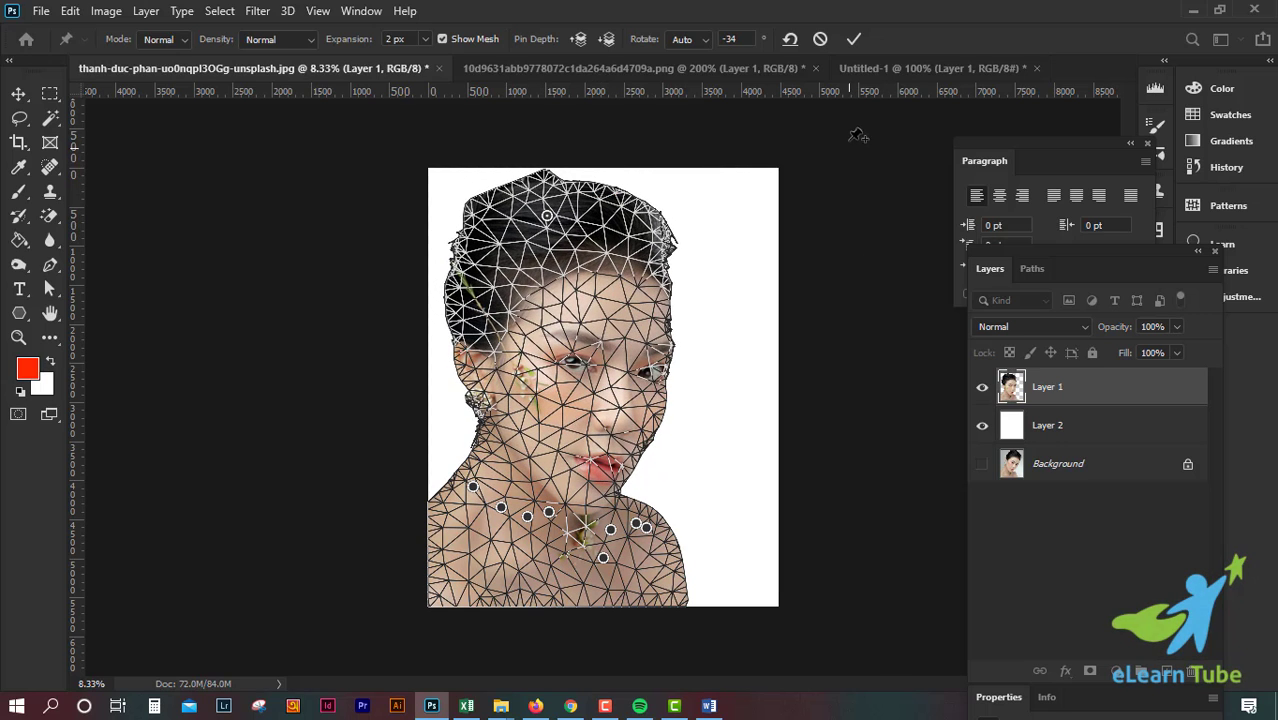
click(853, 39)
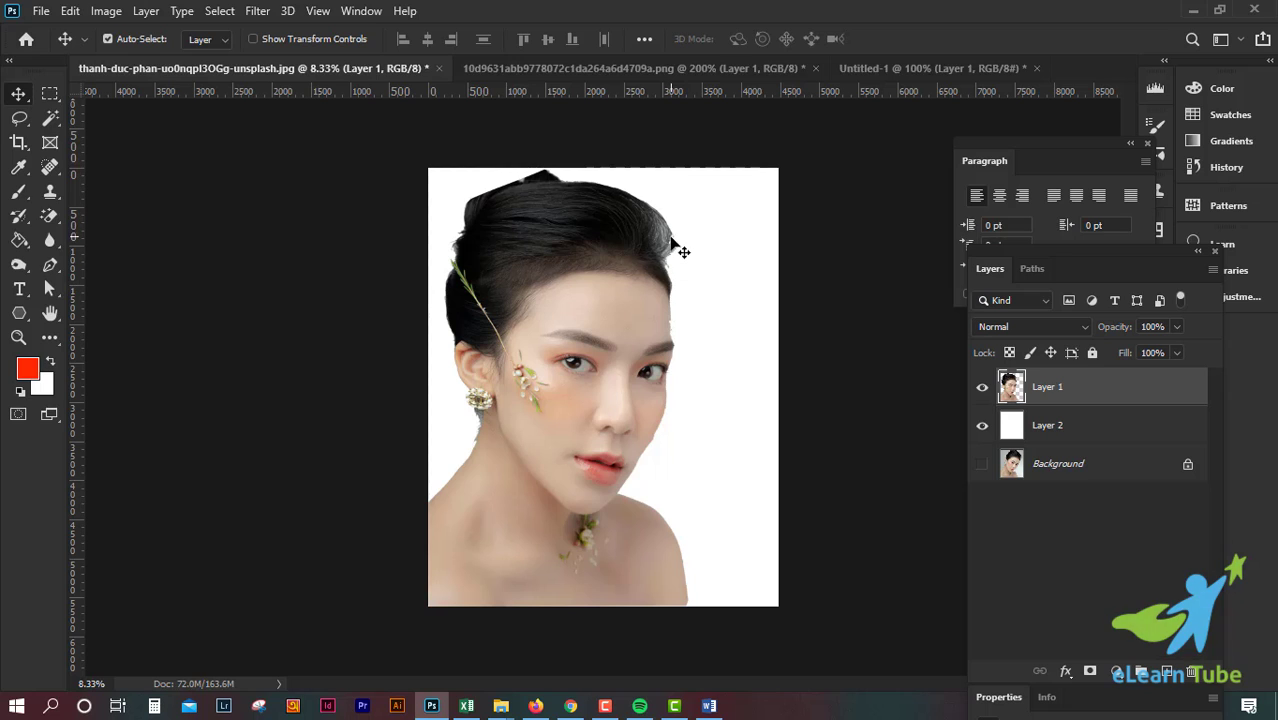
Step: Delete the white Layer 2 beneath the warped portrait and show the Background layer
key(ctrl+plus)
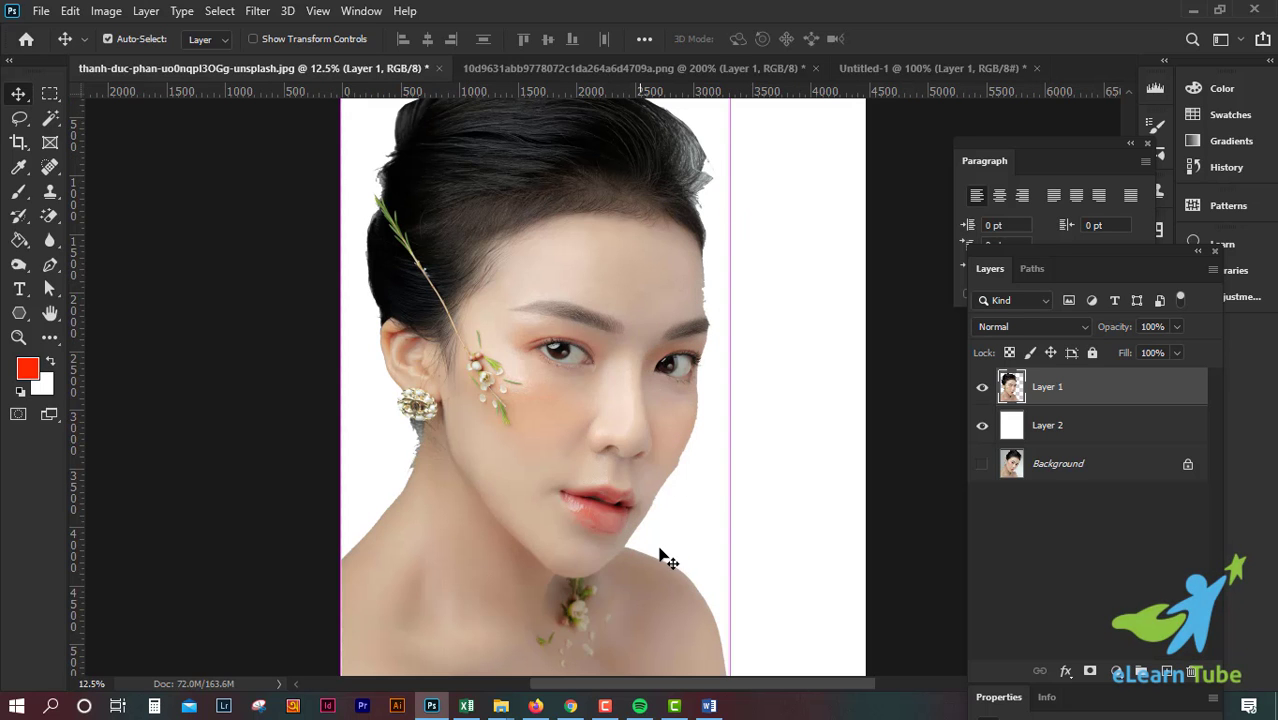
key(ctrl+minus)
key(ctrl+minus)
key(ctrl+plus)
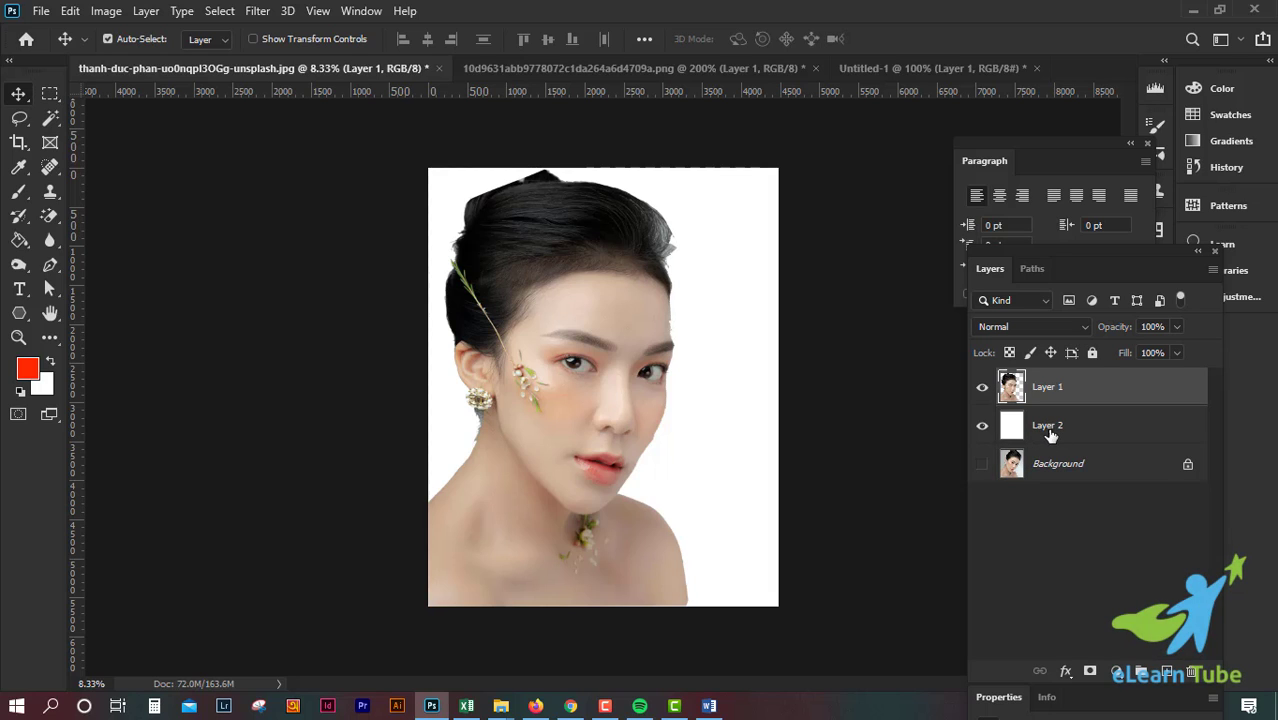
drag(1051, 435, 1191, 671)
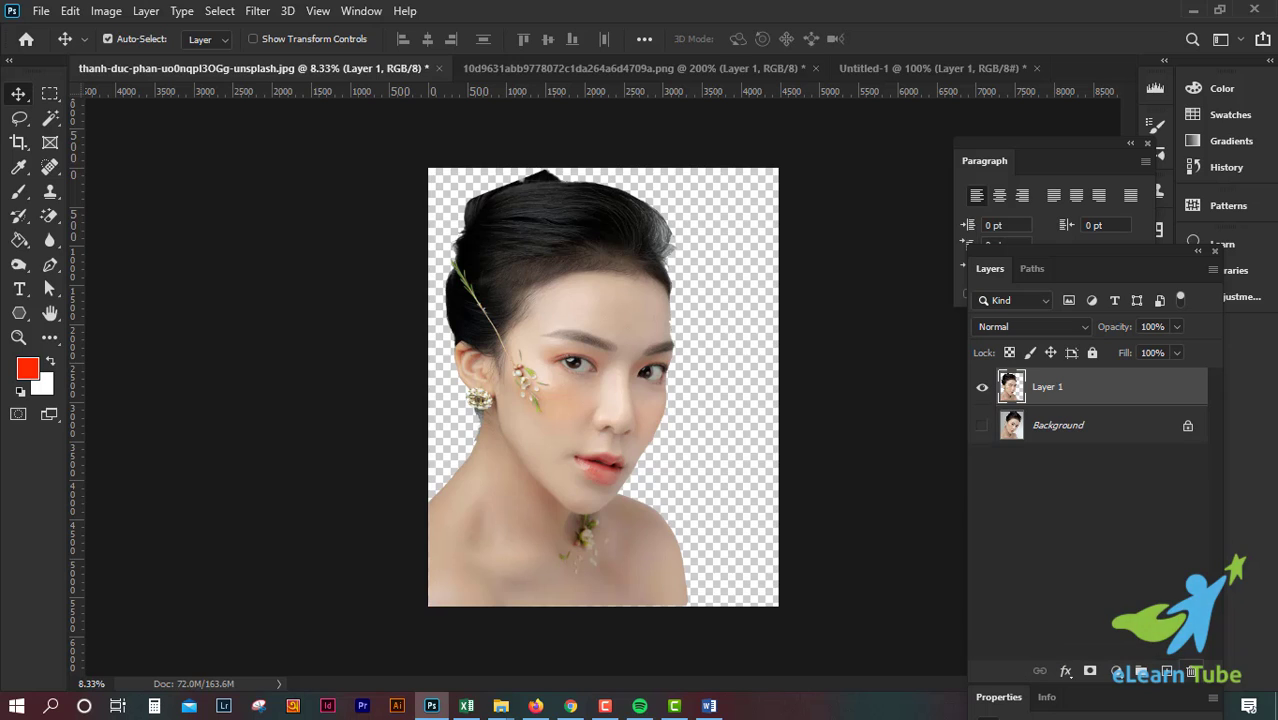
click(982, 426)
Step: Hide and show Layer 1 repeatedly to compare the warped portrait with the original photo
click(983, 388)
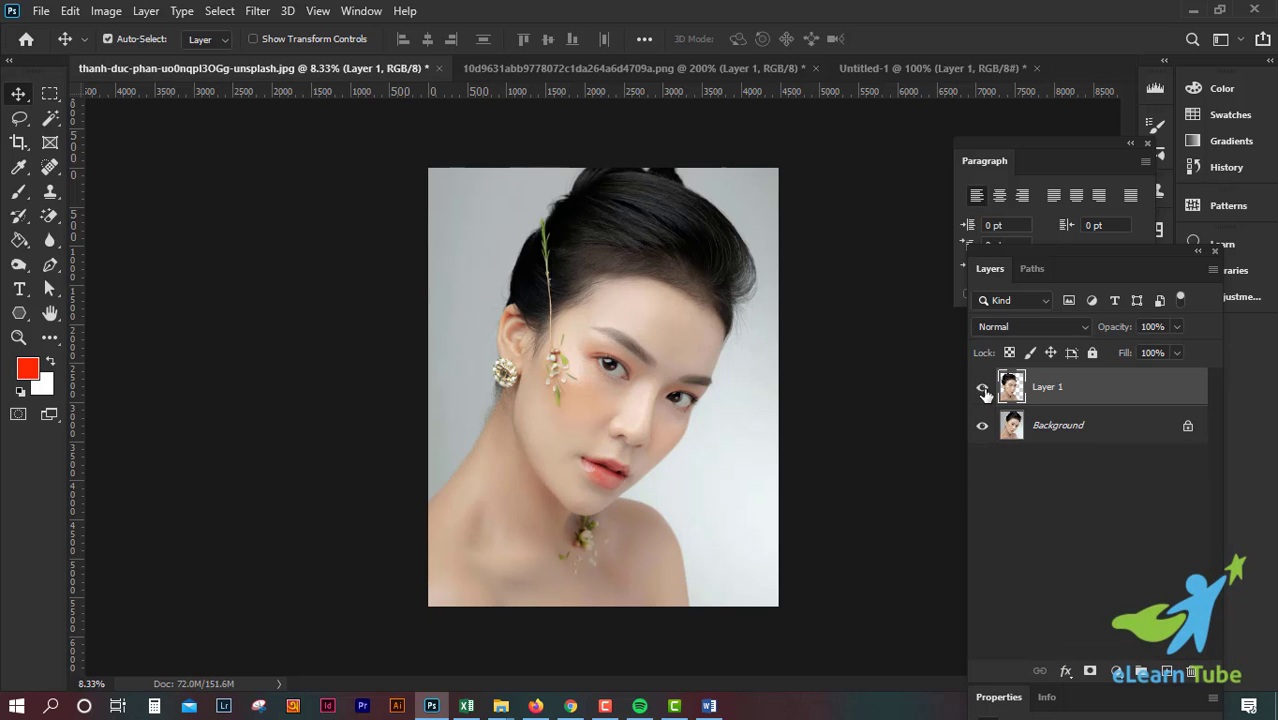
click(983, 388)
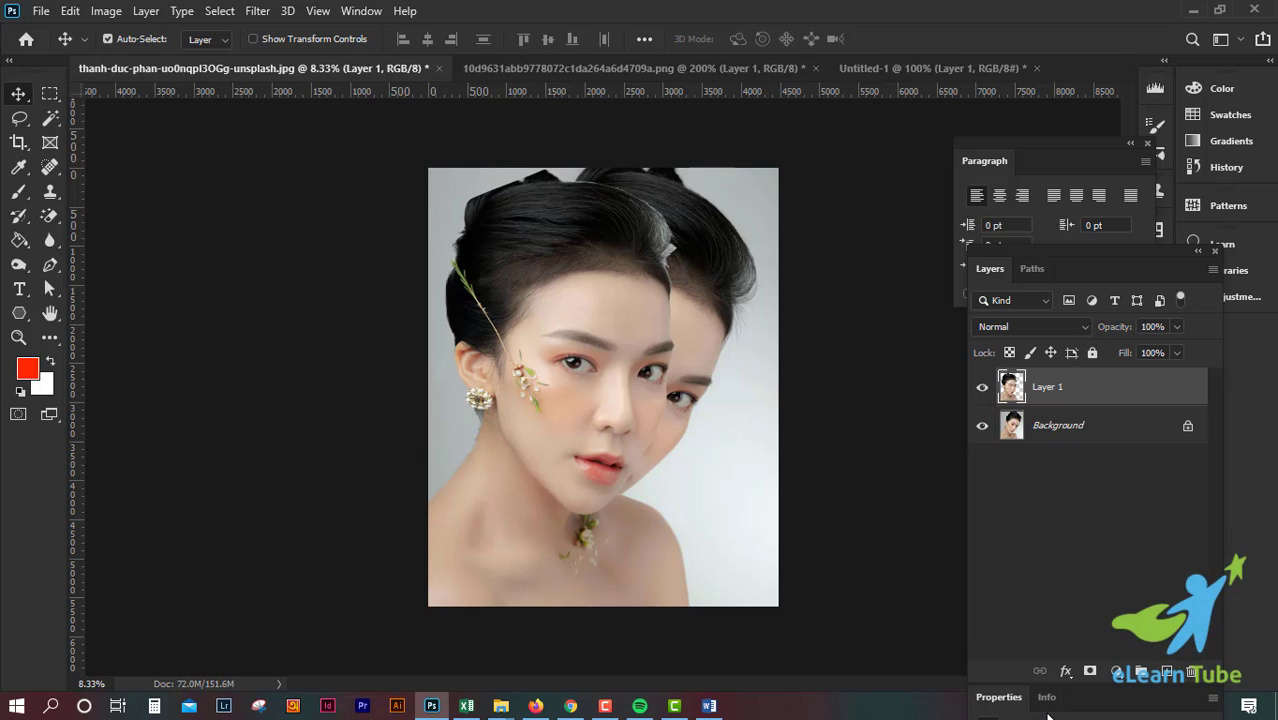
click(983, 387)
click(983, 387)
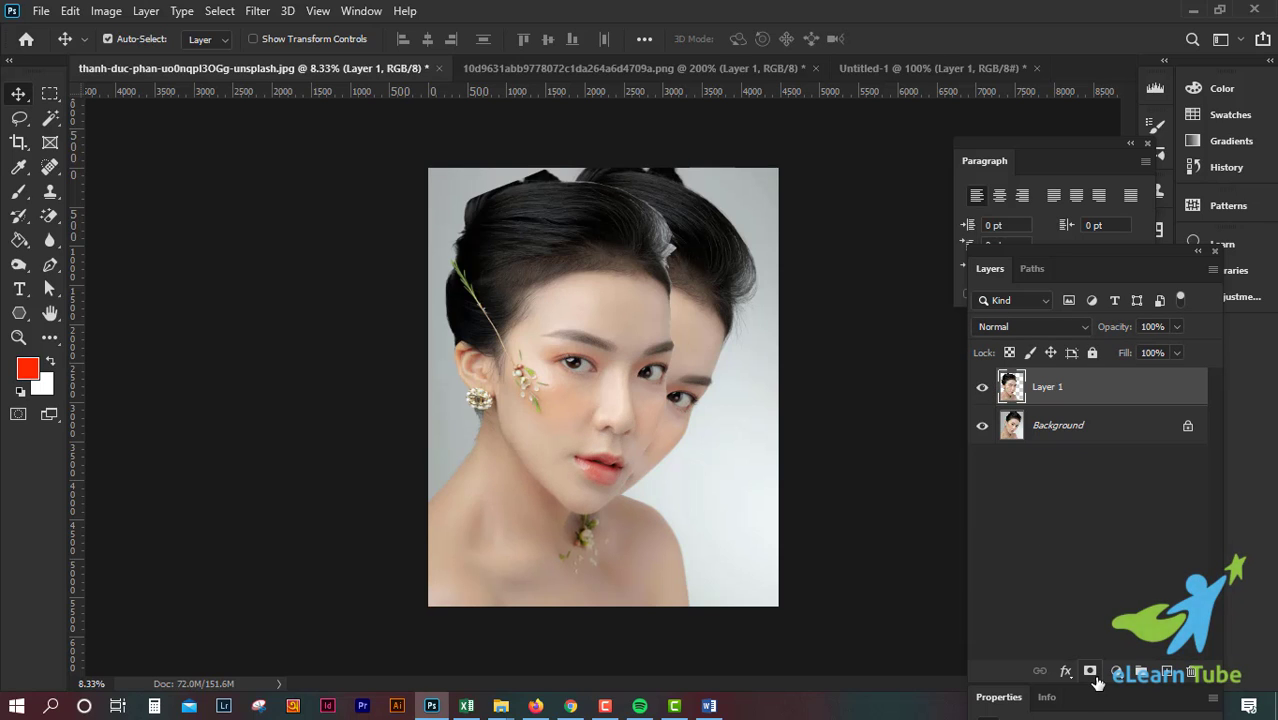